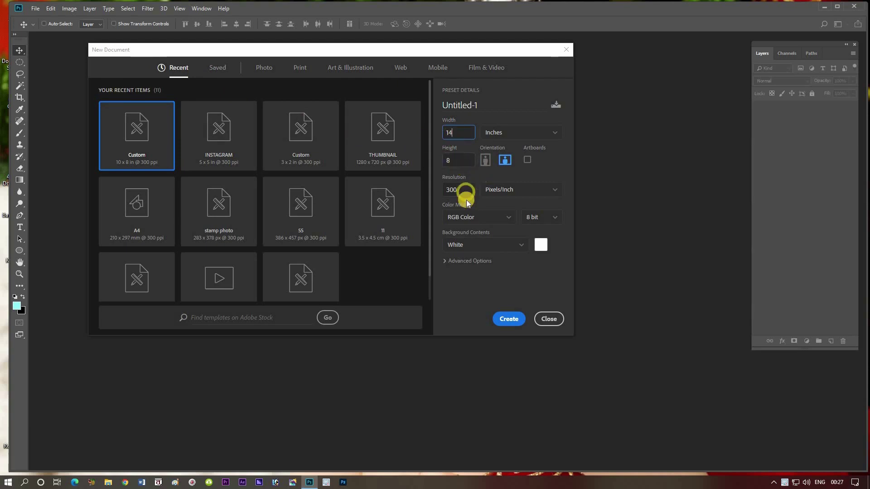
- Create a 14 × 8 inch RGB document at 300 pixels/inch with a white background and enlarge its window around the canvas
{"action": "left_click", "coordinate": [518, 320]}
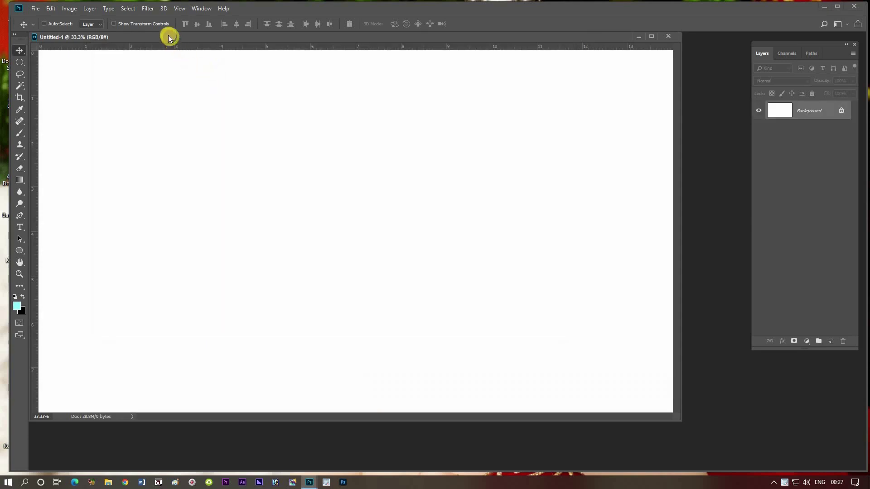
{"action": "left_click_drag", "start_coordinate": [168, 37], "coordinate": [177, 44]}
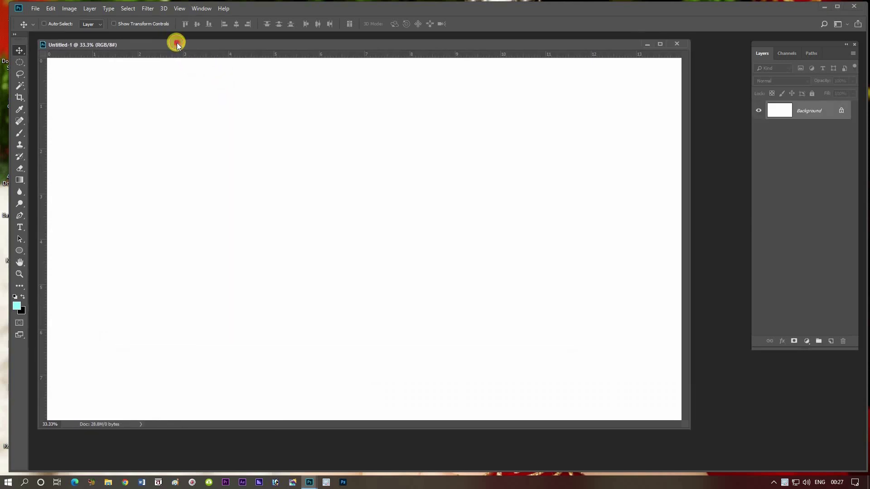
{"action": "left_click_drag", "start_coordinate": [687, 426], "coordinate": [720, 451]}
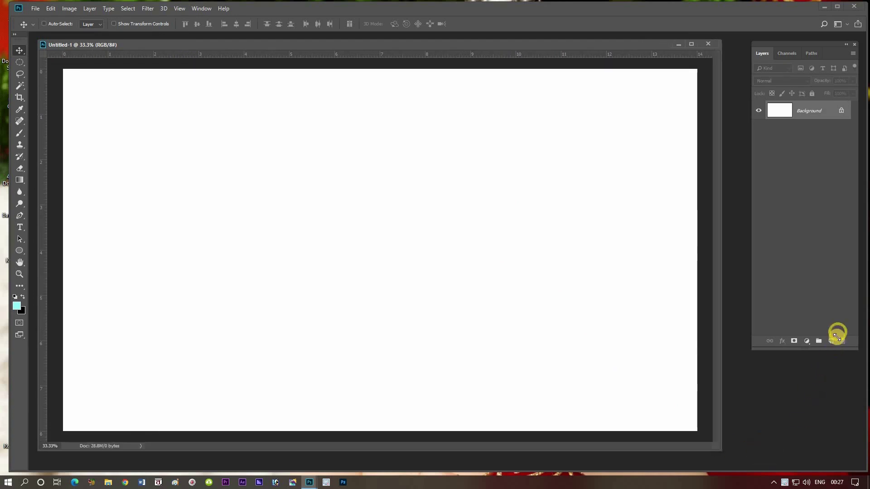
- Add a new layer above the background and fill it with black
{"action": "left_click", "coordinate": [830, 342]}
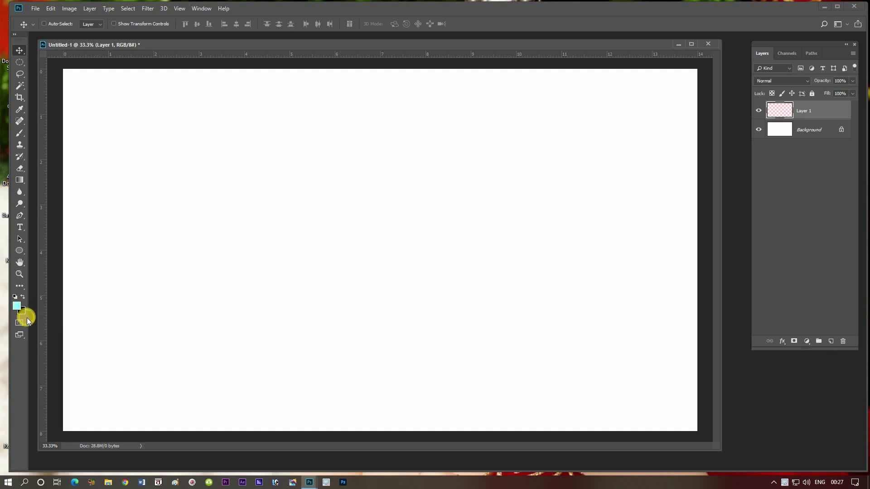
{"action": "key", "text": "ctrl+BackSpace"}
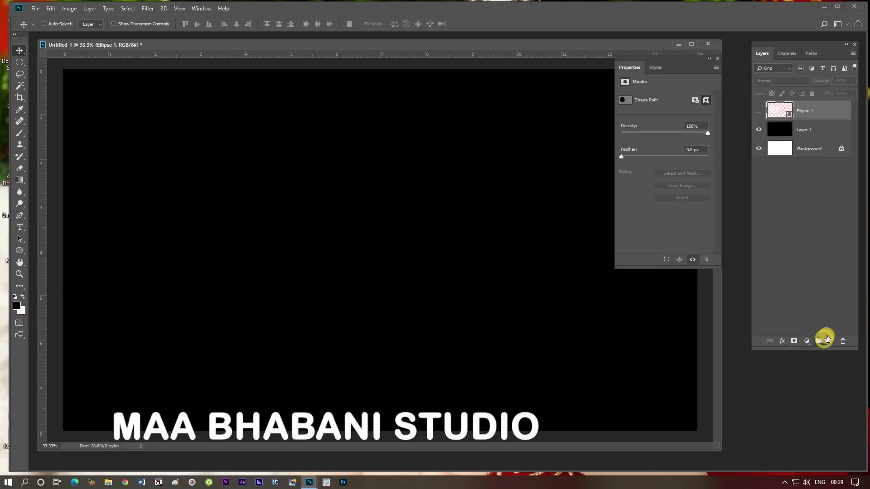
- Add a new empty layer above Ellipse 1 and close the Properties panel covering the canvas
{"action": "left_click", "coordinate": [831, 342]}
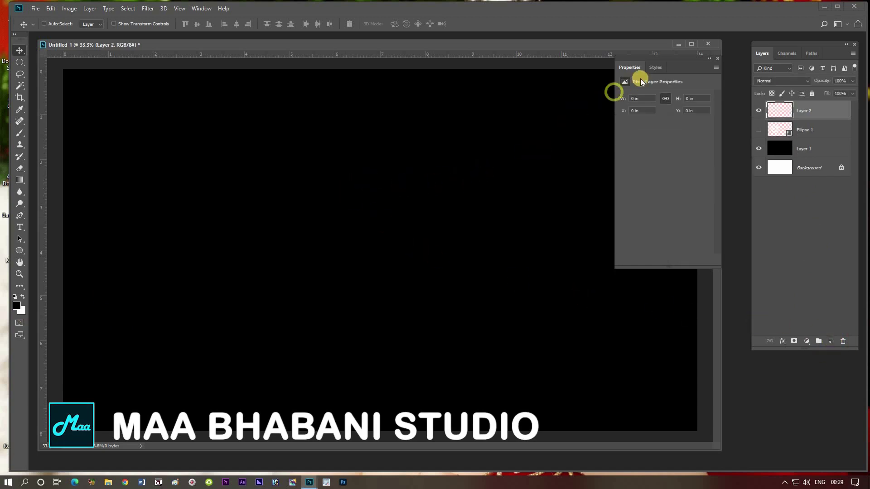
{"action": "left_click_drag", "start_coordinate": [668, 58], "coordinate": [685, 79]}
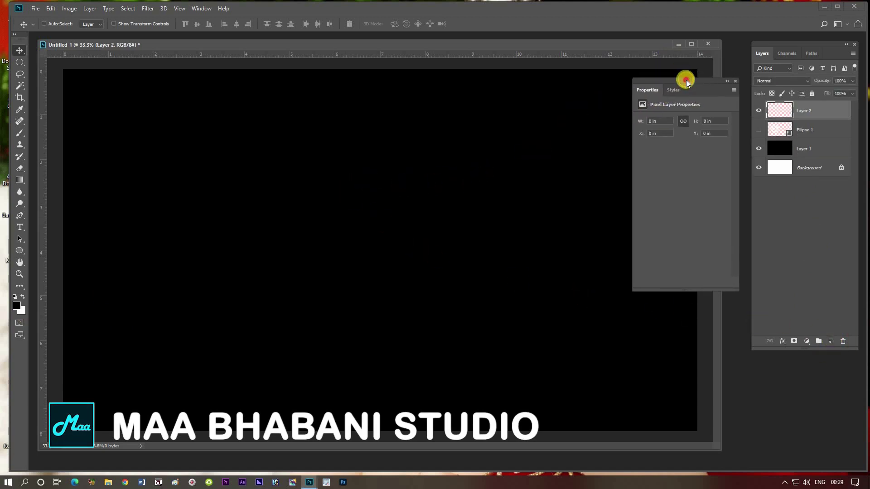
{"action": "left_click", "coordinate": [735, 83]}
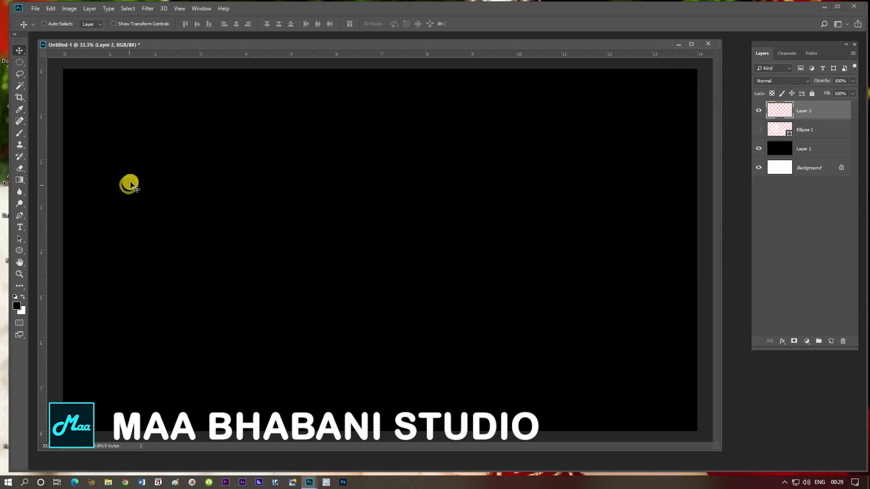
- Choose the Brush tool and set the foreground colour to light purple, entering hex e8c2fb and adjusting the shade to e5b5fd
{"action": "left_click", "coordinate": [19, 133]}
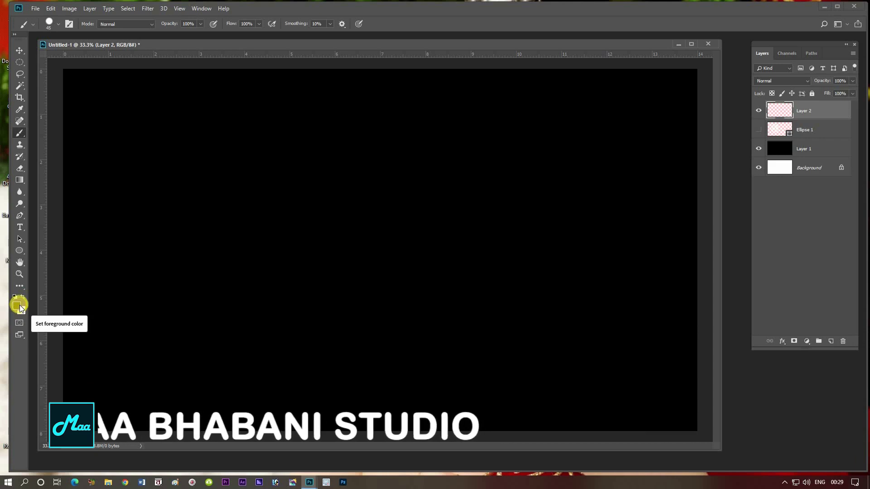
{"action": "left_click", "coordinate": [23, 297]}
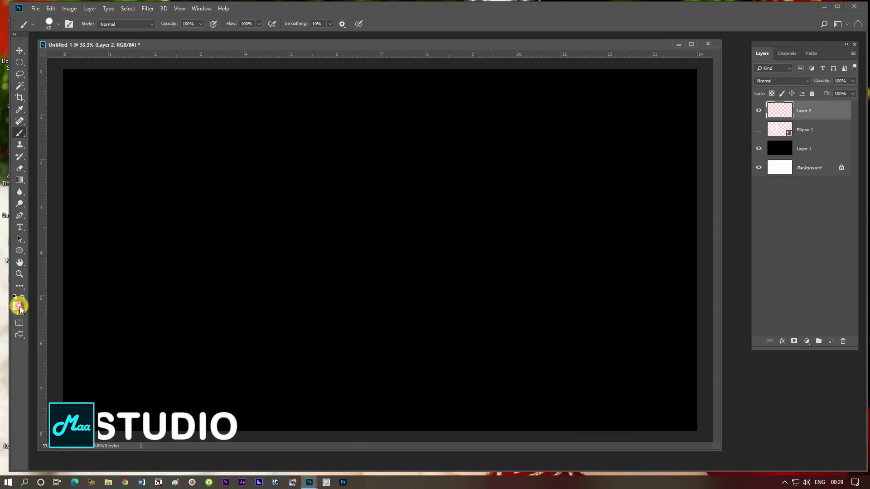
{"action": "left_click", "coordinate": [20, 305]}
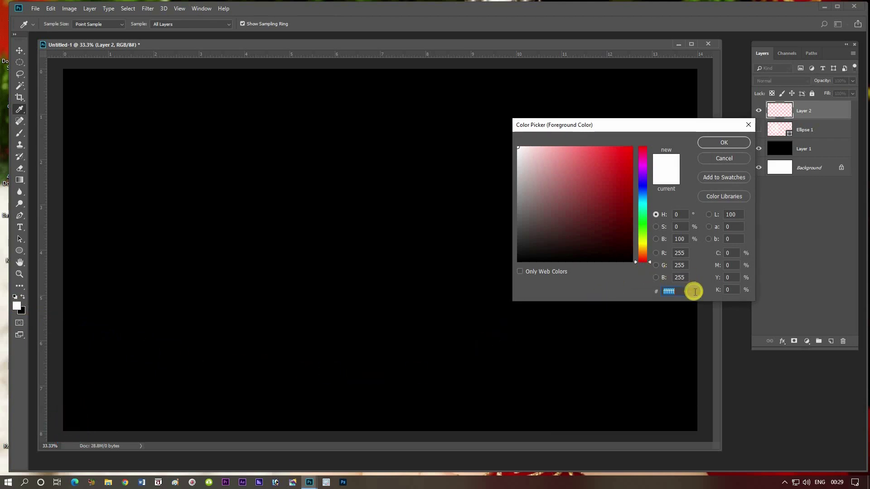
{"action": "type", "text": "e8"}
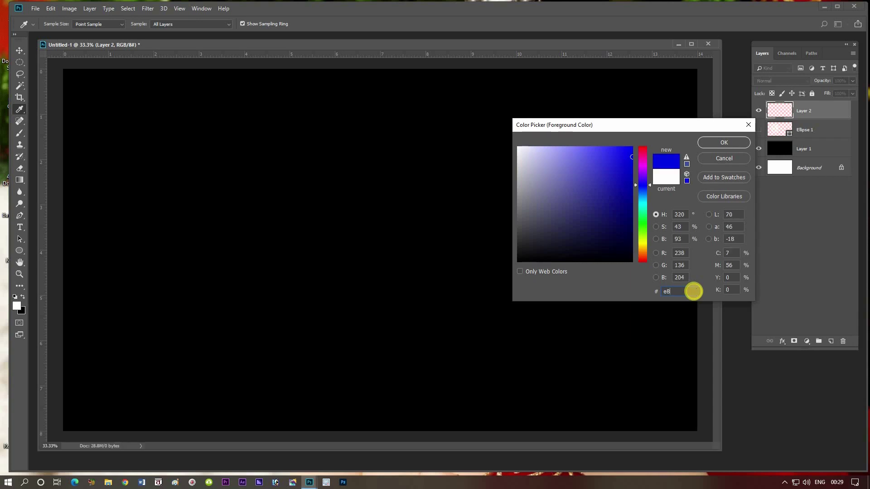
{"action": "type", "text": "c2"}
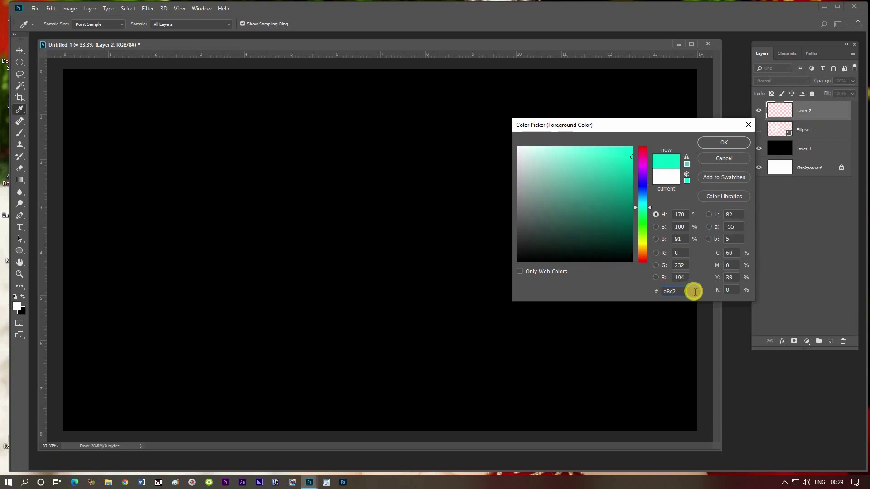
{"action": "type", "text": "fb"}
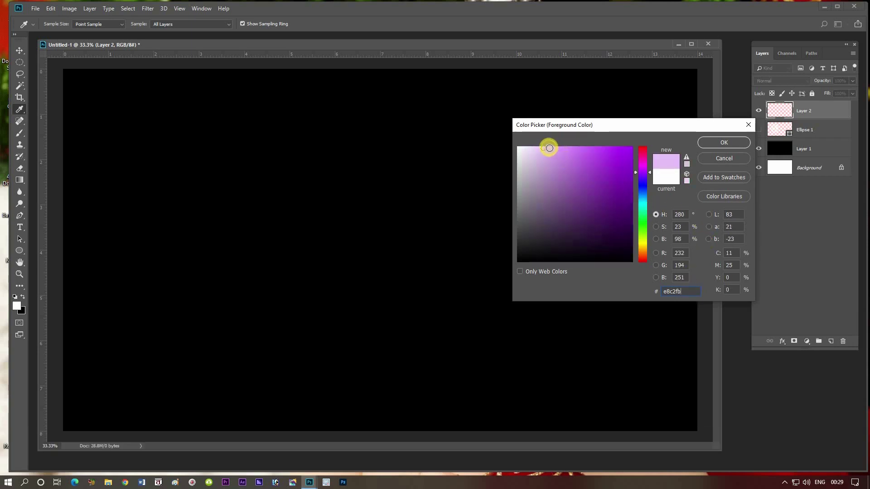
{"action": "left_click", "coordinate": [725, 149]}
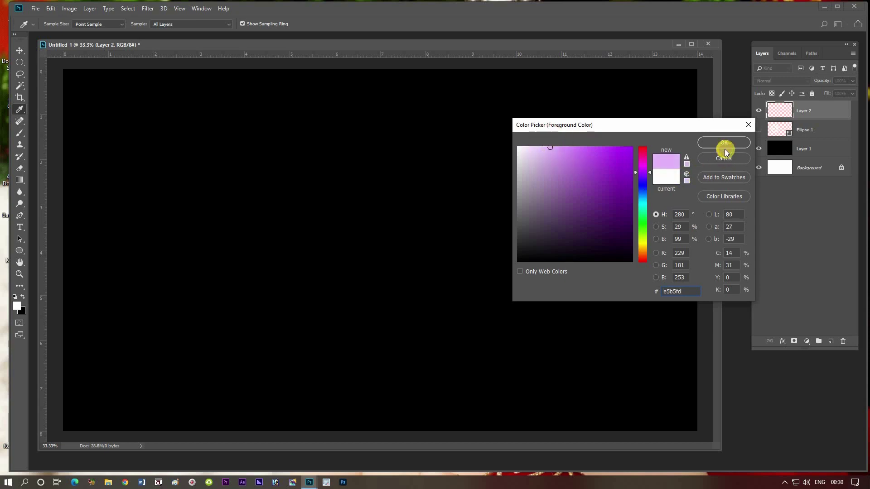
- Paint a straight vertical light purple brush stroke about 0.7 inch long in the upper middle of the canvas on Layer 2
{"action": "key", "text": "b"}
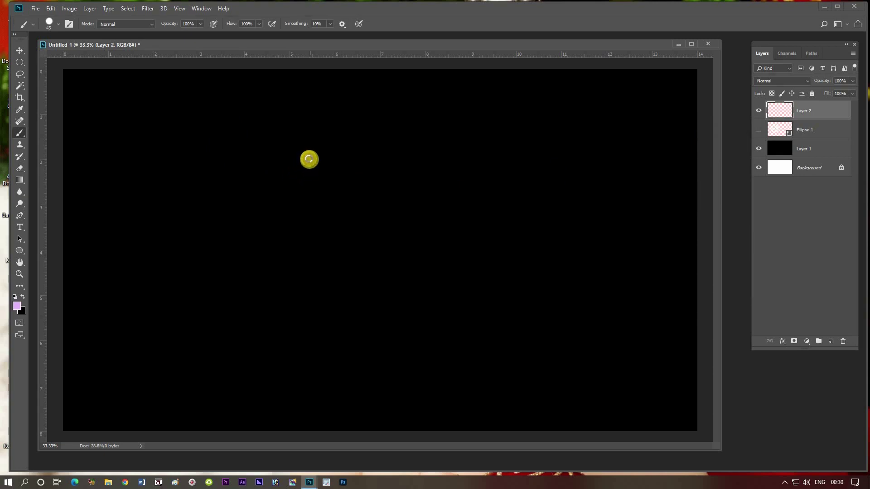
{"action": "key", "text": "shift"}
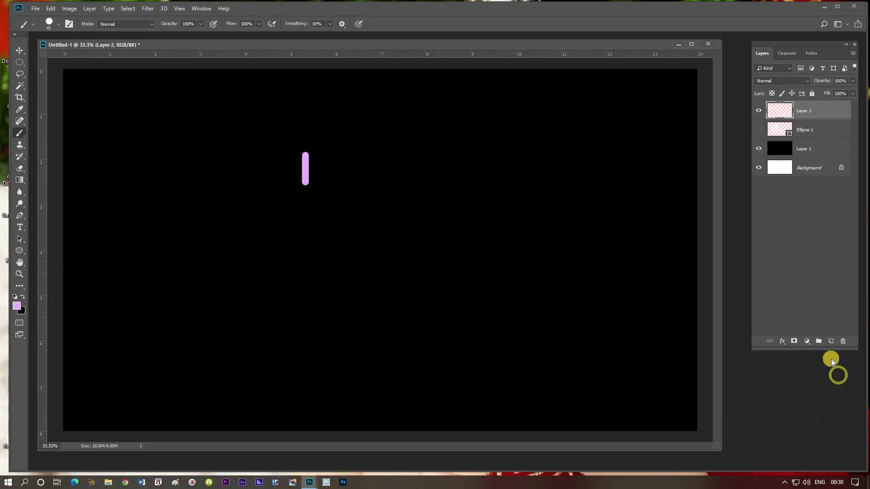
- Add another new layer and set the brush's foreground colour to cyan, entering hex c2f9fb and adjusting the shade to 6ff6fb
{"action": "left_click", "coordinate": [832, 341]}
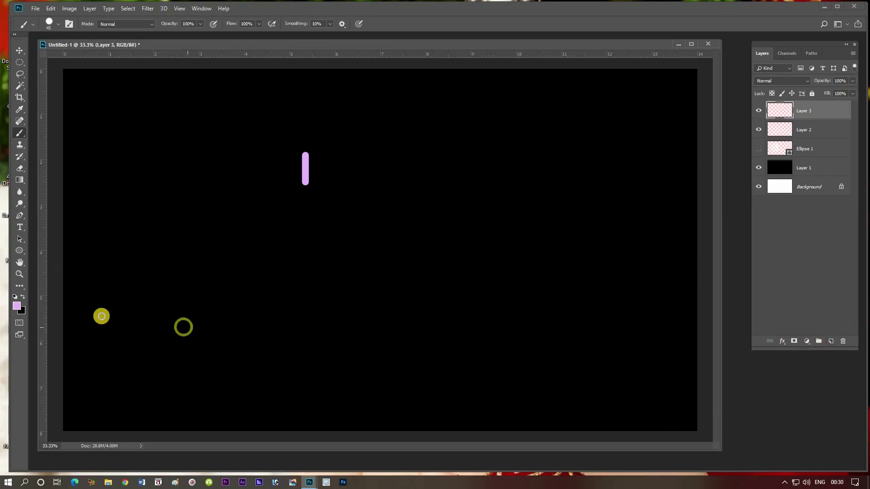
{"action": "left_click", "coordinate": [17, 307]}
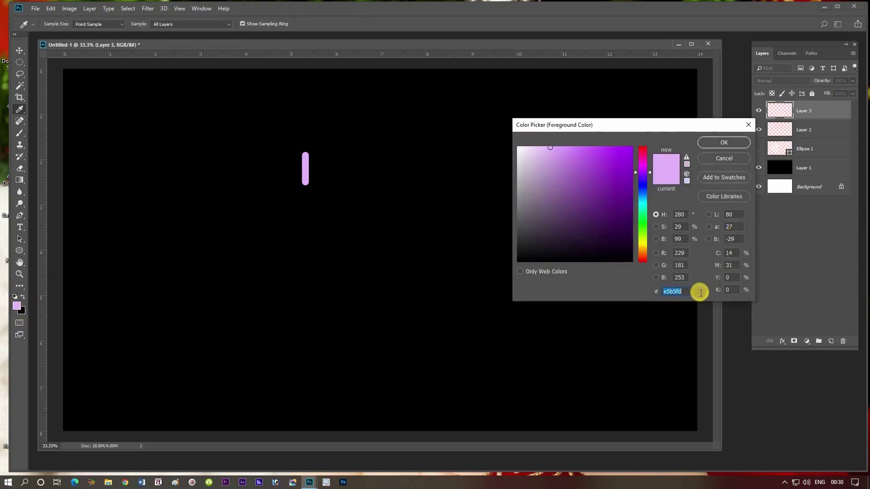
{"action": "key", "text": "BackSpace"}
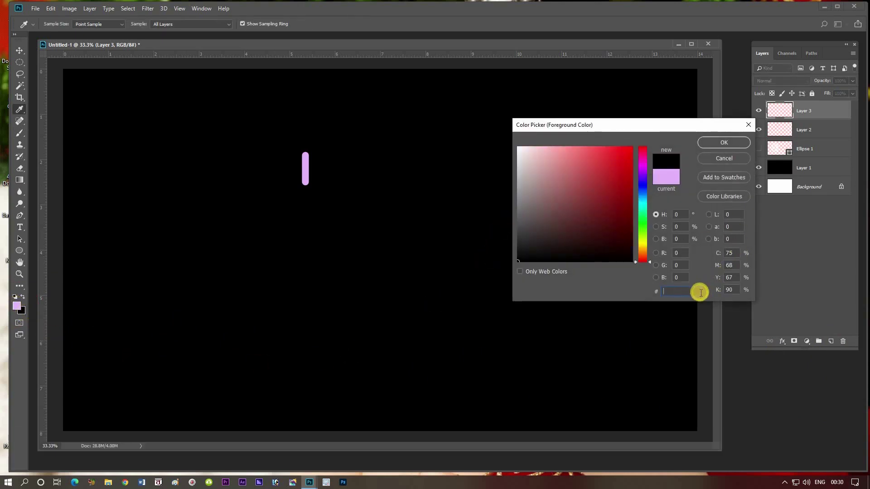
{"action": "type", "text": "c2"}
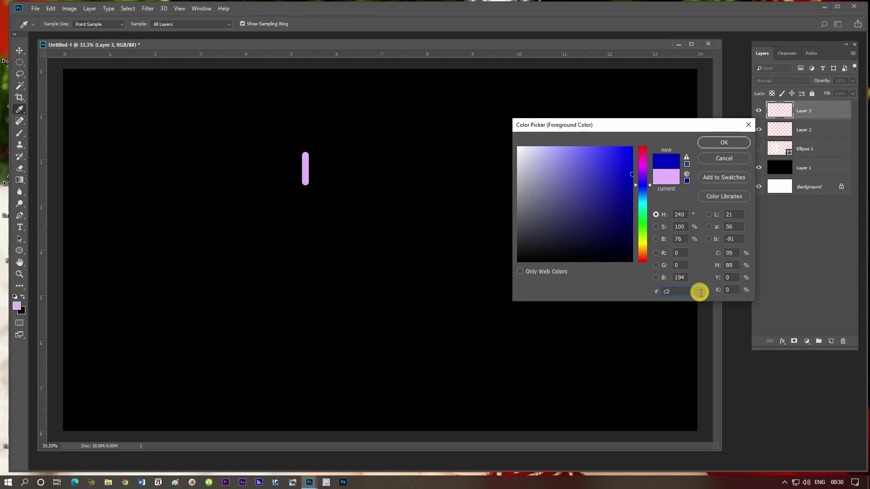
{"action": "type", "text": "f9"}
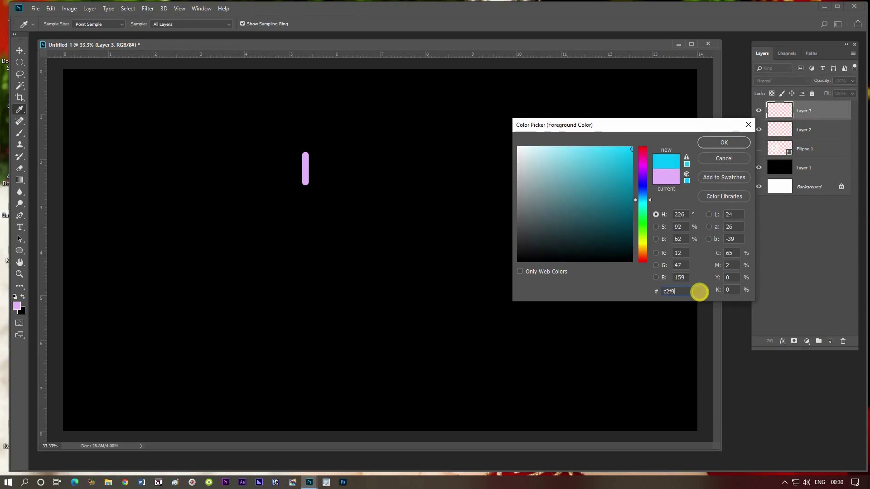
{"action": "type", "text": "fb"}
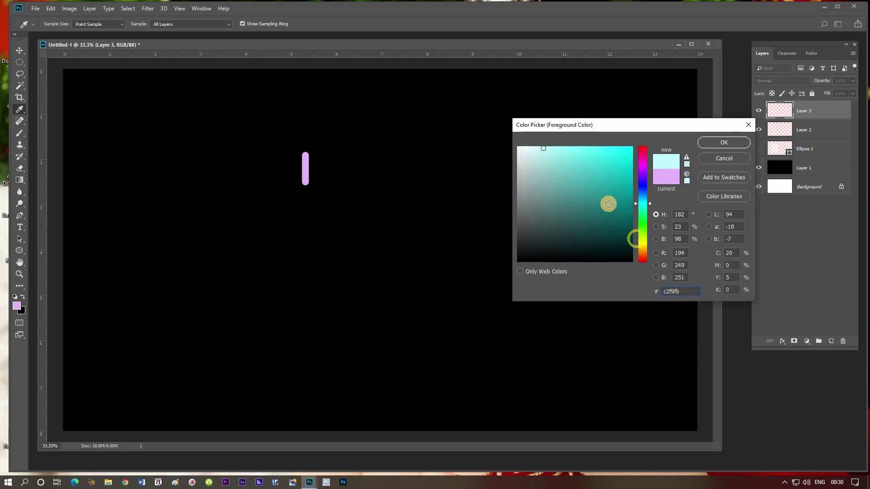
{"action": "left_click", "coordinate": [582, 149]}
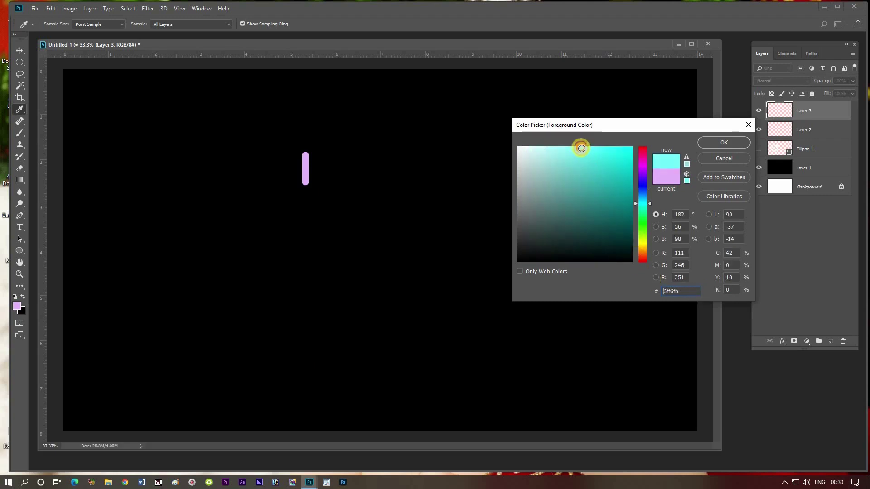
{"action": "left_click", "coordinate": [723, 143]}
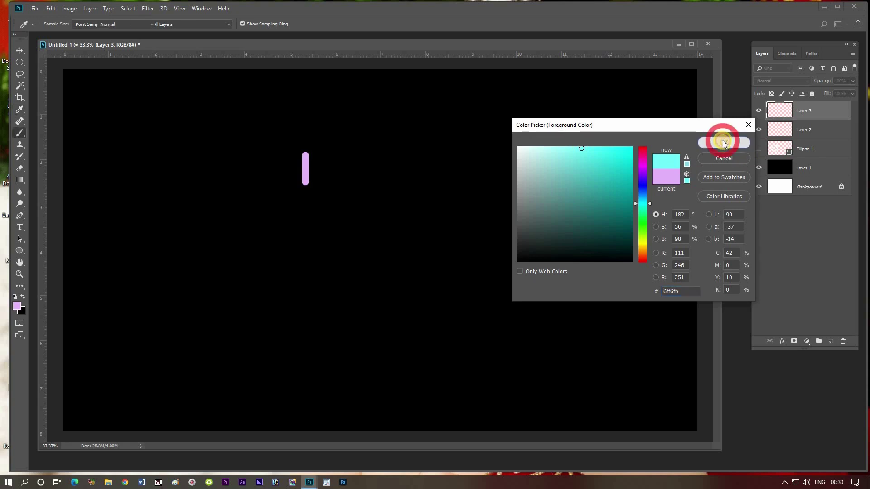
{"action": "key", "text": "b"}
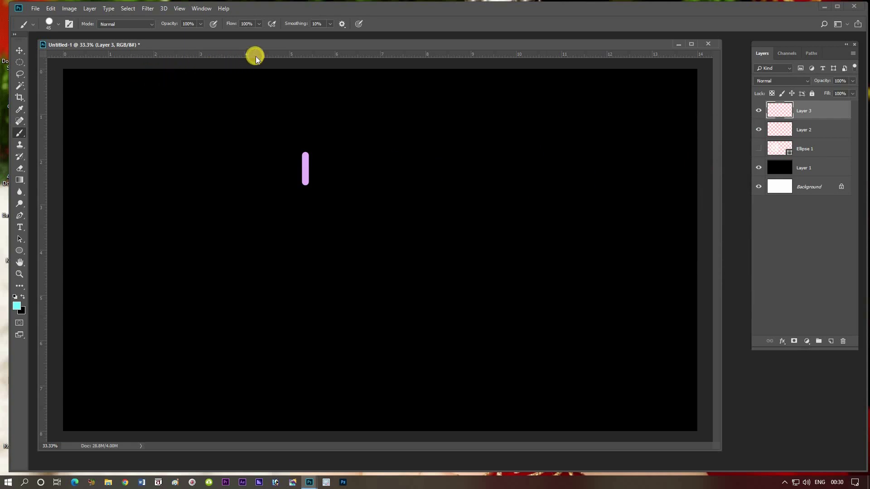
- Place two horizontal guides, one at the top end and one at the bottom end of the purple stroke
{"action": "left_click_drag", "start_coordinate": [255, 59], "coordinate": [274, 147]}
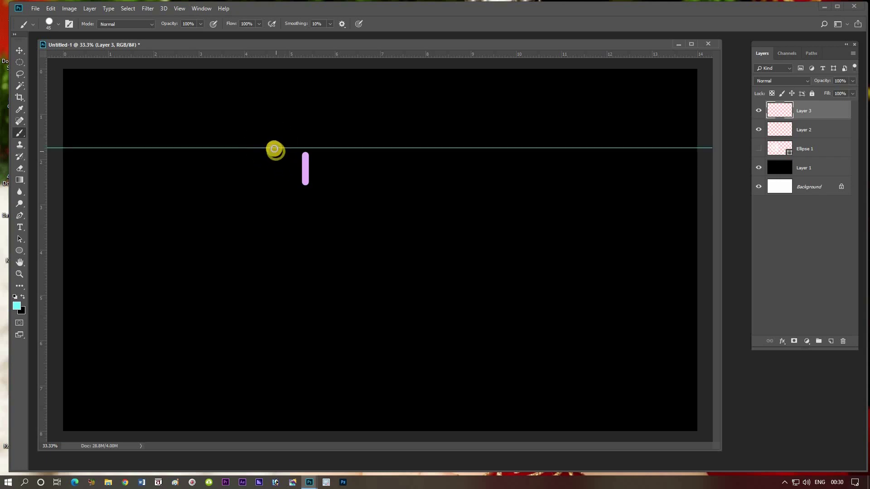
{"action": "left_click", "coordinate": [20, 50]}
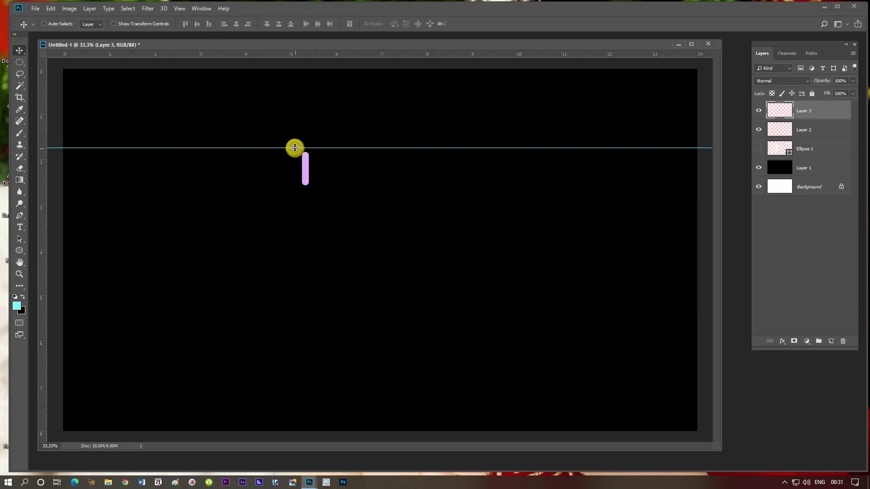
{"action": "left_click_drag", "start_coordinate": [295, 147], "coordinate": [296, 152]}
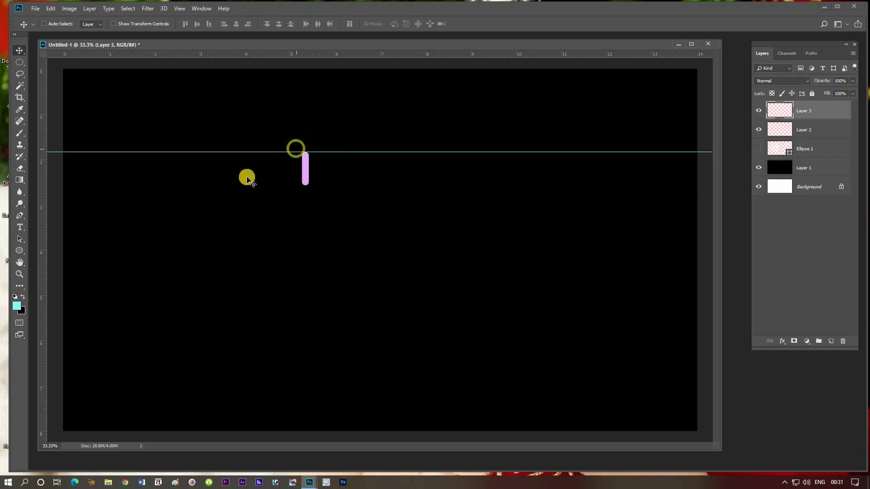
{"action": "left_click_drag", "start_coordinate": [333, 57], "coordinate": [358, 185]}
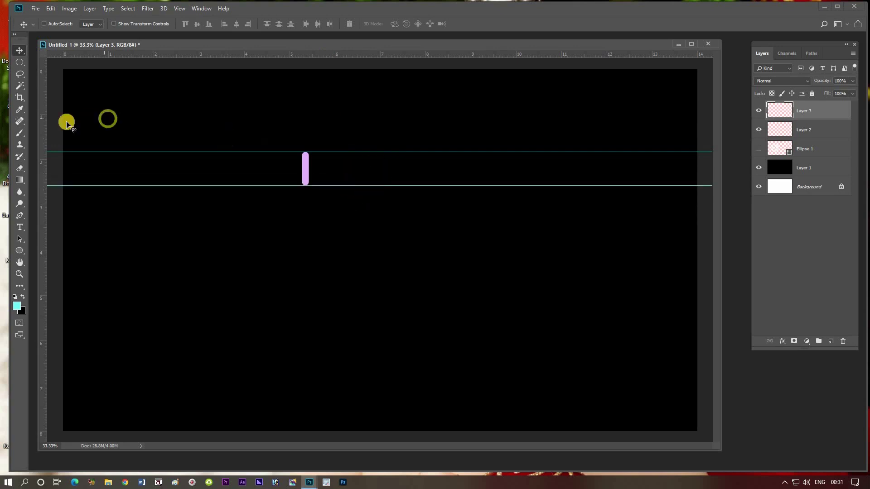
- Paint a straight vertical cyan stroke between the two guides, just right of the purple stroke, on Layer 3
{"action": "left_click", "coordinate": [20, 133]}
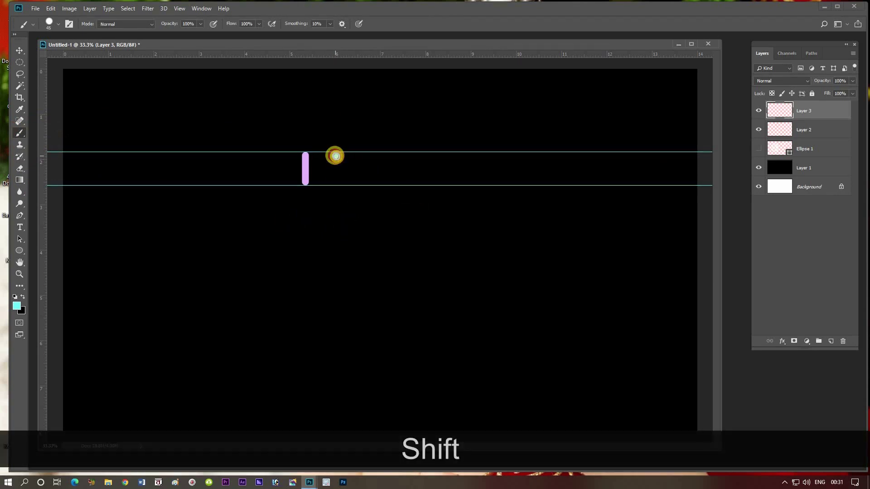
{"action": "left_click_drag", "start_coordinate": [335, 156], "coordinate": [335, 180]}
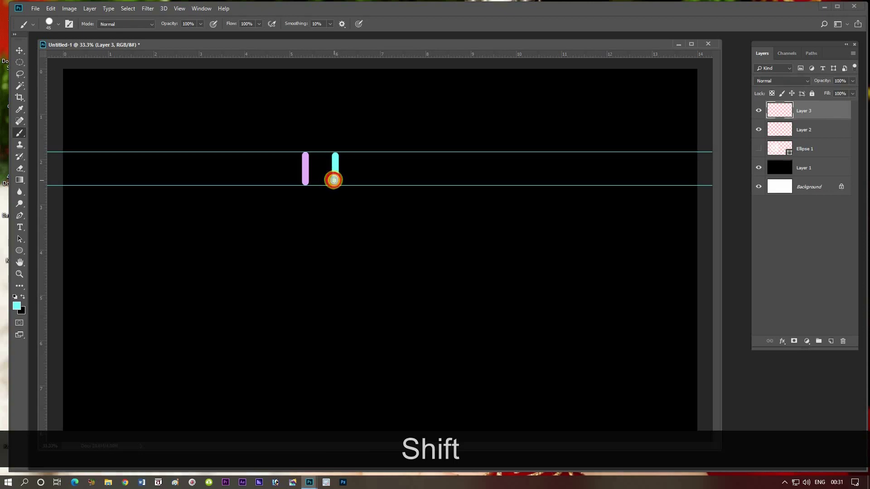
{"action": "left_click_drag", "start_coordinate": [334, 180], "coordinate": [334, 182]}
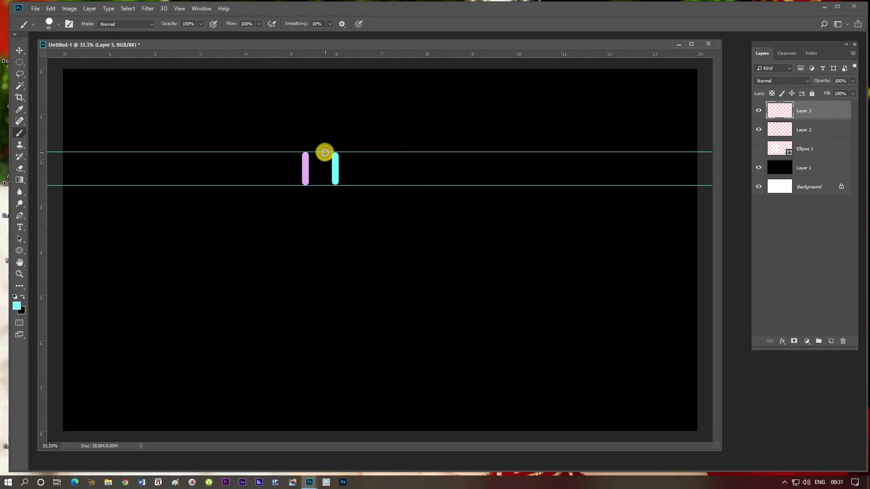
- Remove both horizontal guides from the canvas
{"action": "key", "text": "v"}
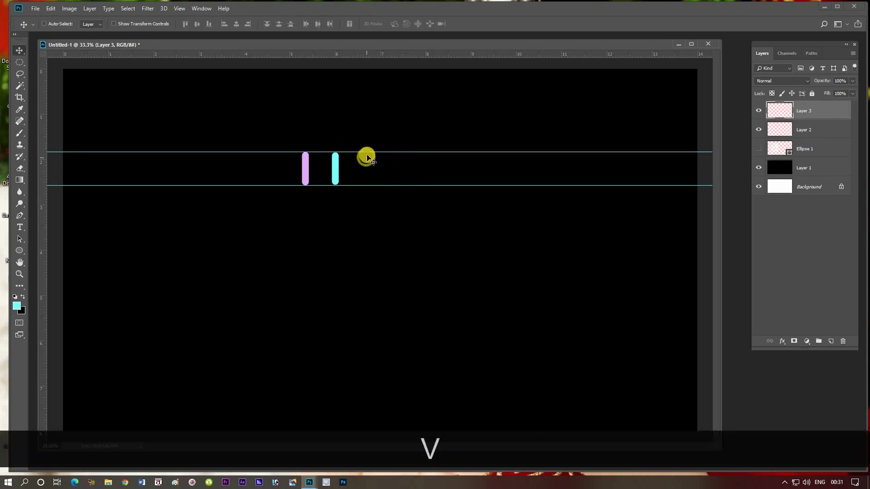
{"action": "left_click_drag", "start_coordinate": [365, 145], "coordinate": [349, 47]}
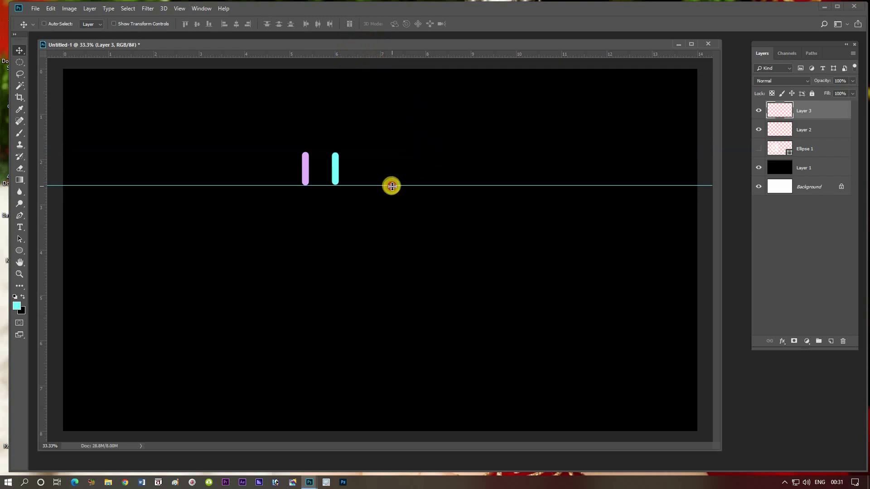
{"action": "left_click_drag", "start_coordinate": [391, 186], "coordinate": [394, 64]}
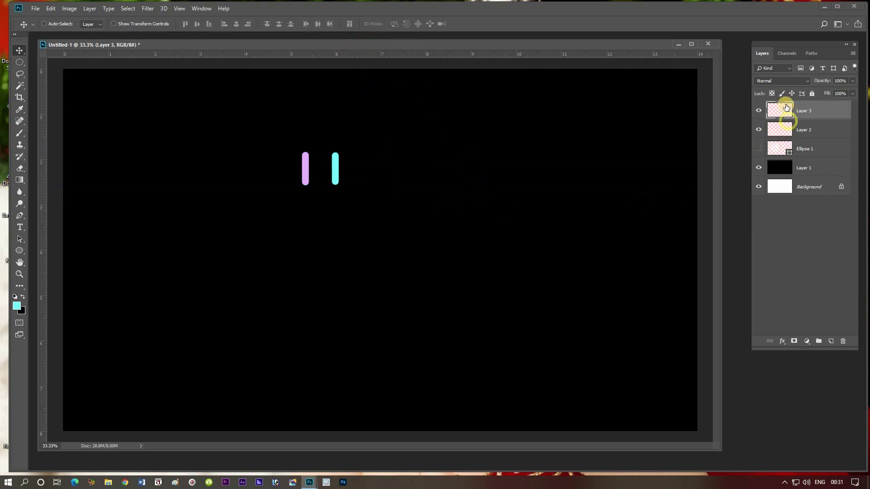
- Hide Layer 3 and apply the Wind filter to the purple stroke on Layer 2, with method Wind and direction From the Right
{"action": "left_click", "coordinate": [758, 111]}
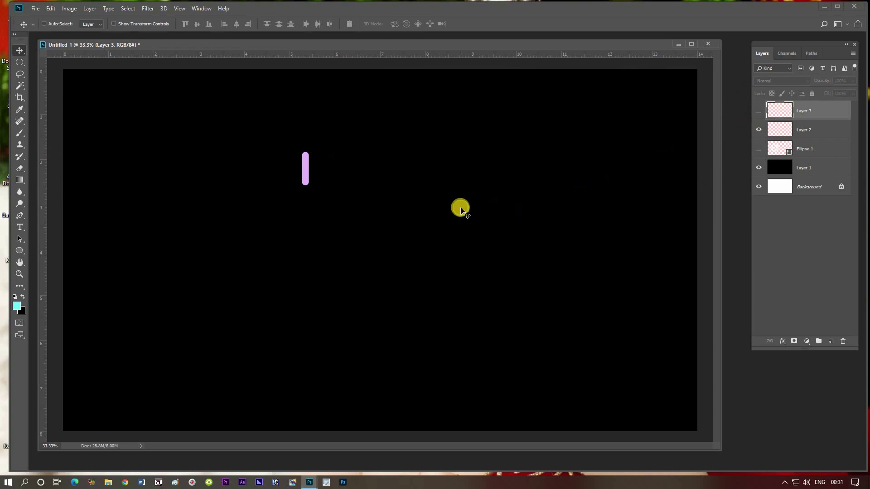
{"action": "left_click", "coordinate": [822, 130]}
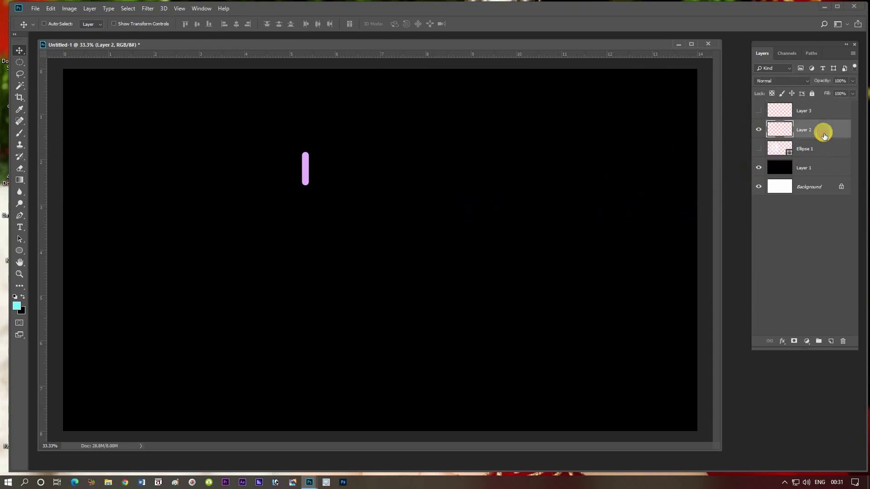
{"action": "left_click", "coordinate": [147, 9]}
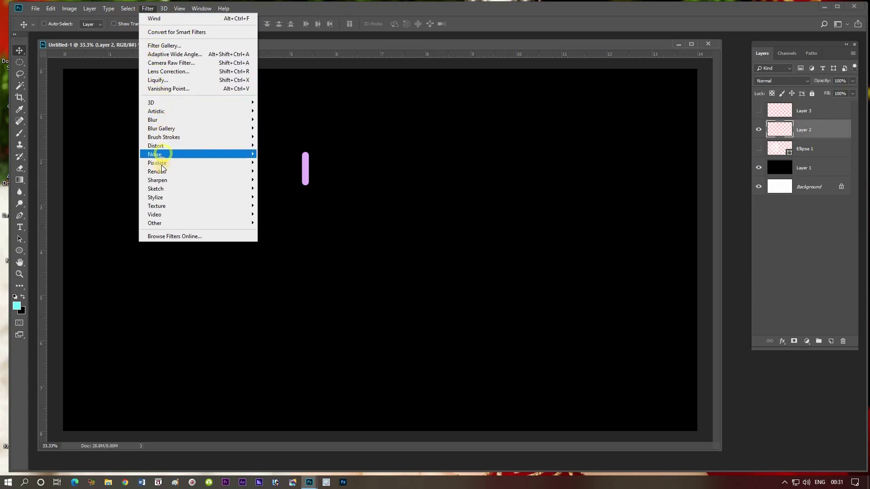
{"action": "left_click", "coordinate": [161, 198]}
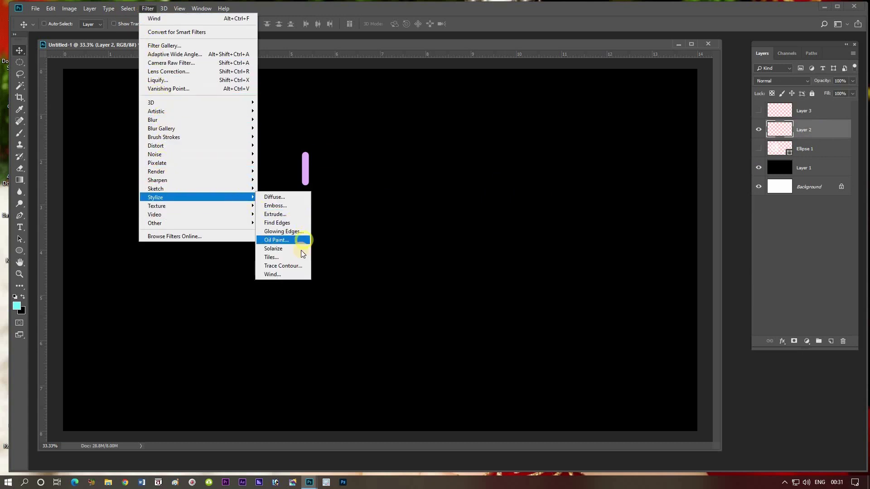
{"action": "left_click", "coordinate": [281, 275]}
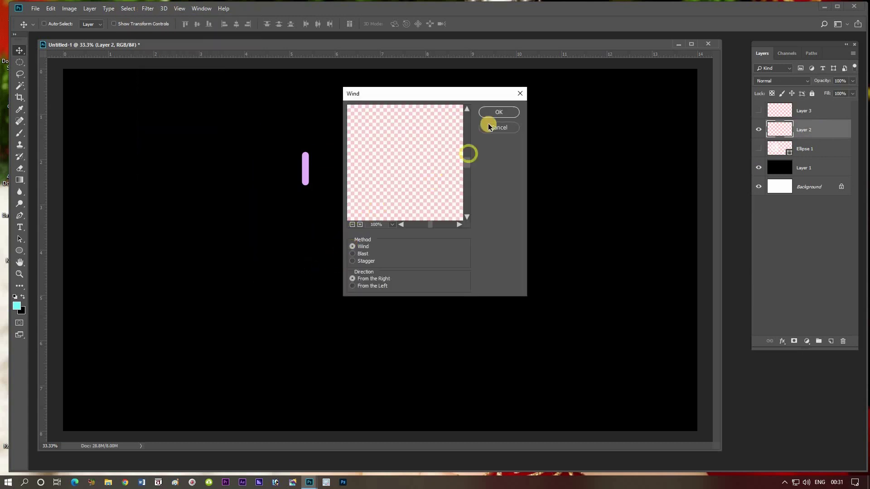
{"action": "left_click", "coordinate": [494, 113]}
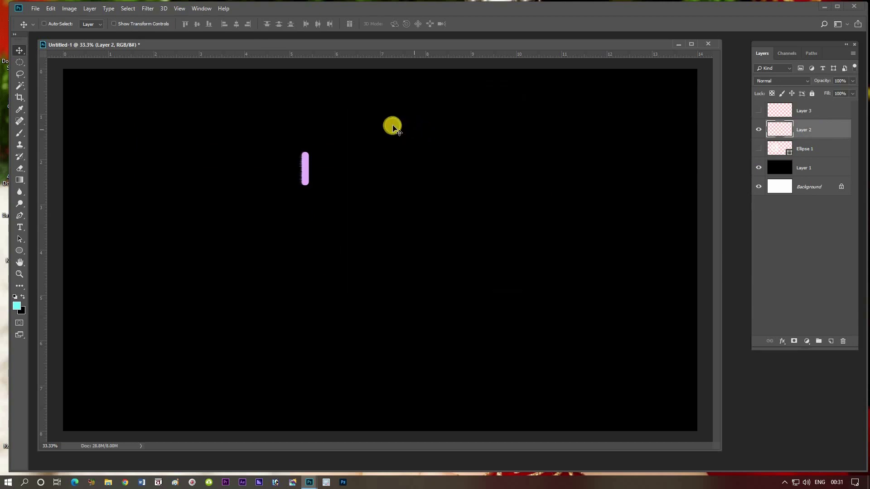
- Reapply the Wind filter to Layer 2 repeatedly until long streaks trail from the purple stroke's left side
{"action": "key", "text": "ctrl+alt"}
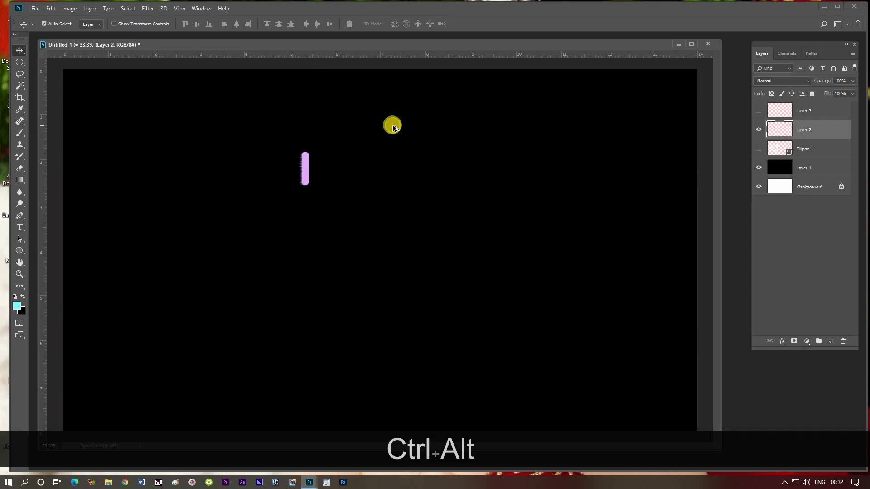
{"action": "key", "text": "ctrl+alt+f"}
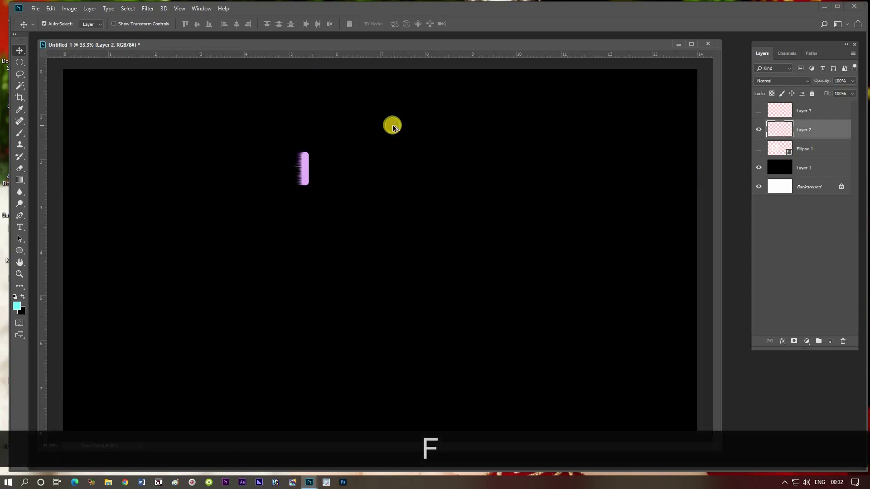
{"action": "key", "text": "ctrl+alt+f"}
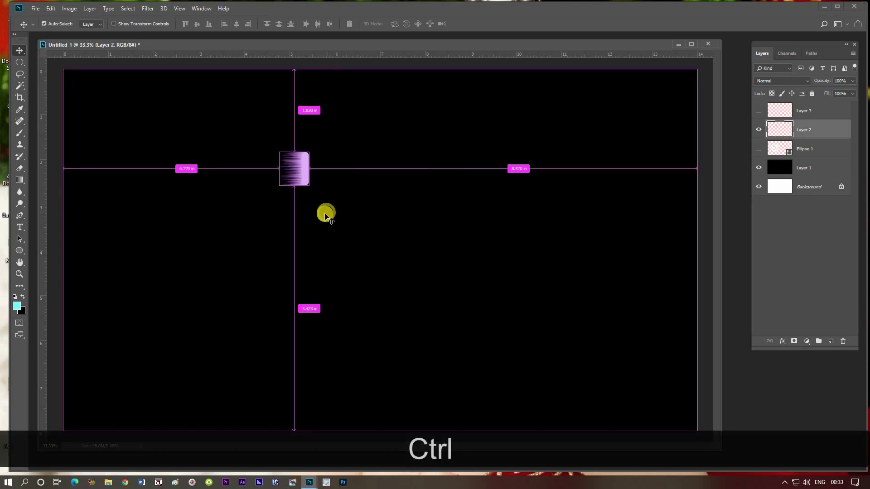
- Stretch the streaked purple stroke horizontally about its centre to about 503% width, keeping its height
{"action": "key", "text": "ctrl+t"}
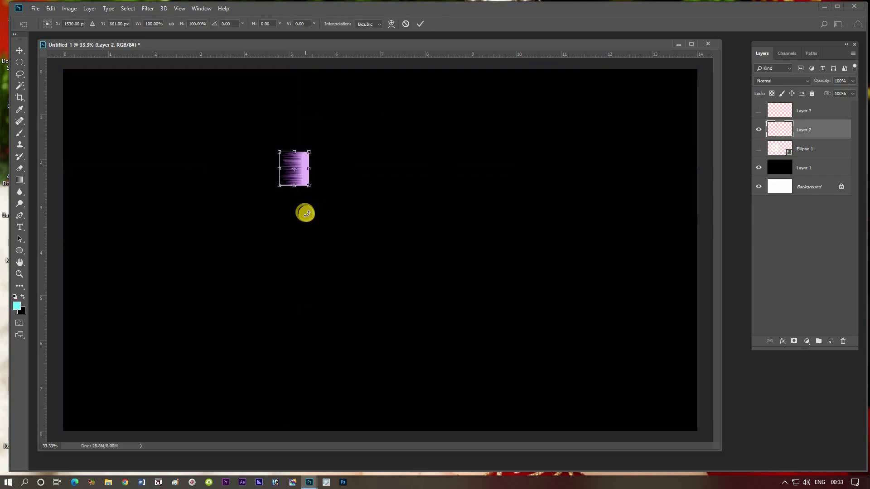
{"action": "key", "text": "shift+alt"}
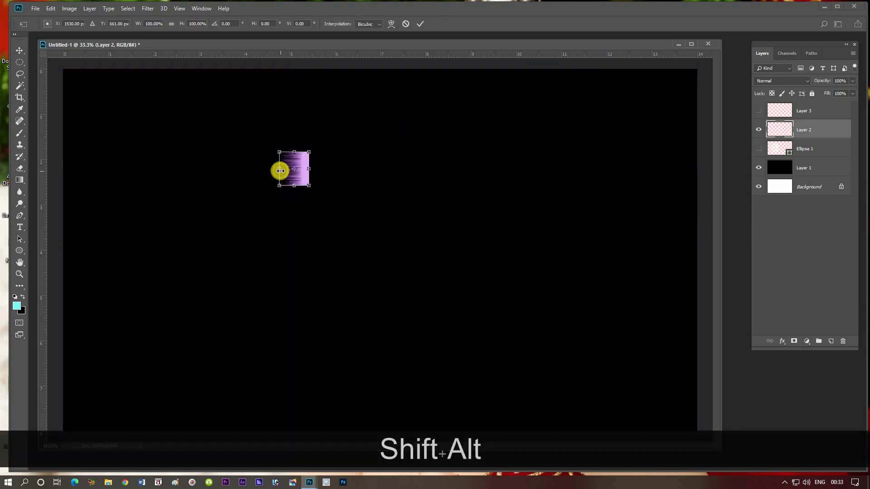
{"action": "left_click_drag", "start_coordinate": [279, 170], "coordinate": [220, 167]}
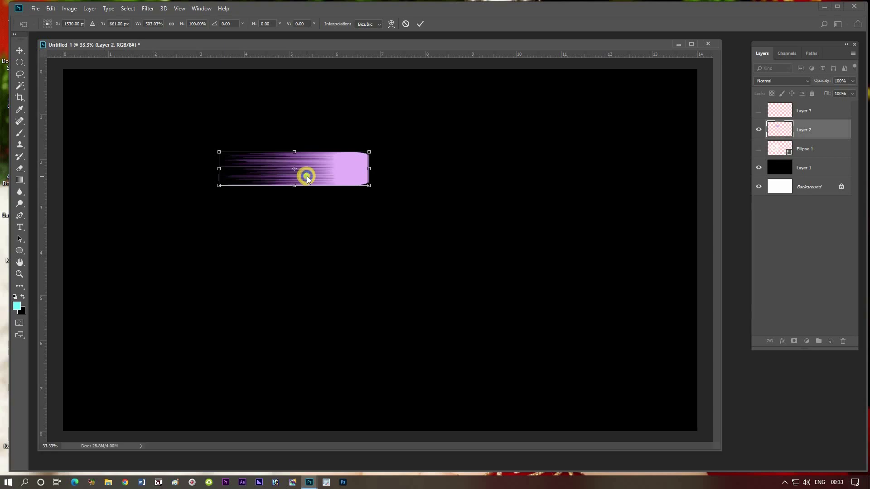
- Warp the stretched purple stroke so its right and left ends extend outward and taper to points
{"action": "right_click", "coordinate": [307, 177]}
{"action": "left_click", "coordinate": [326, 234]}
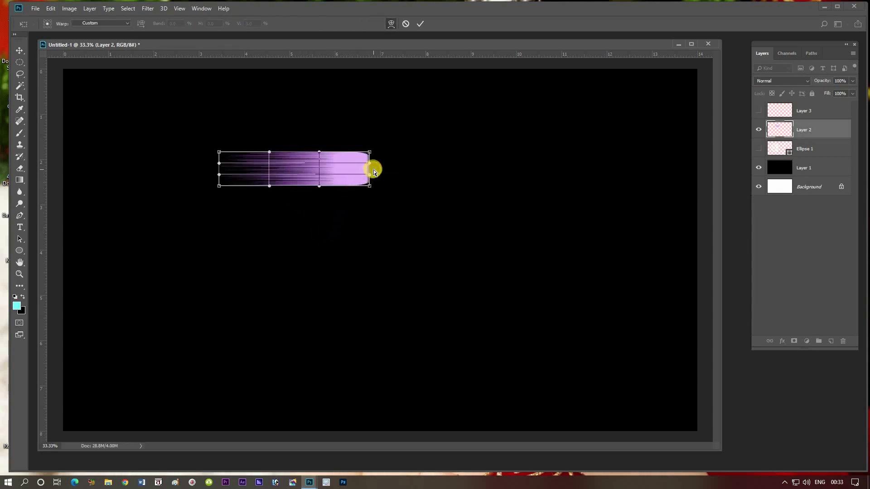
{"action": "left_click_drag", "start_coordinate": [375, 166], "coordinate": [429, 179]}
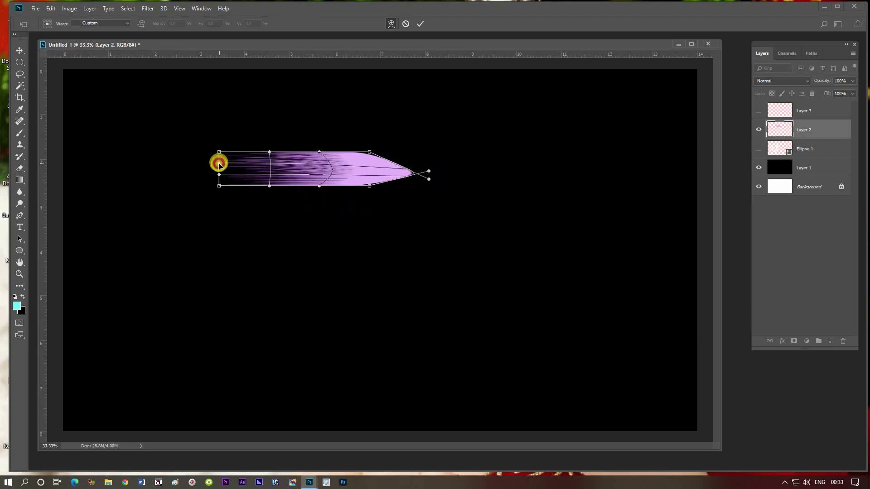
{"action": "left_click_drag", "start_coordinate": [219, 164], "coordinate": [171, 167]}
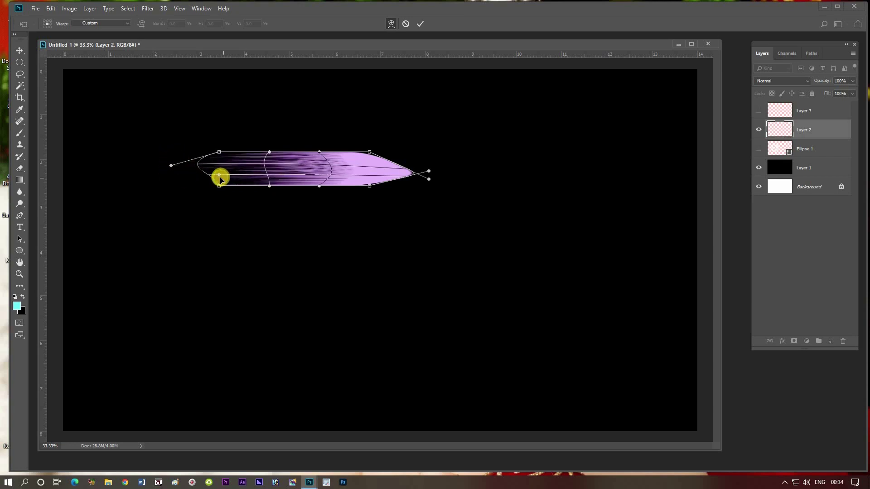
{"action": "mouse_move", "coordinate": [219, 177]}
{"action": "left_mouse_down"}
{"action": "mouse_move", "coordinate": [155, 170]}
{"action": "mouse_move", "coordinate": [159, 163]}
{"action": "mouse_move", "coordinate": [155, 176]}
{"action": "mouse_move", "coordinate": [155, 163]}
{"action": "left_mouse_up"}
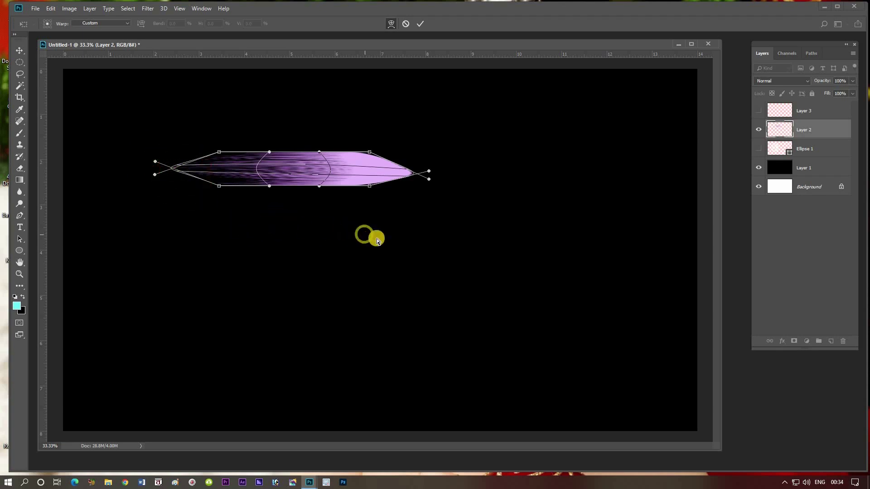
{"action": "left_click", "coordinate": [420, 25]}
- Narrow the tapered purple stroke horizontally about its centre to about 72% width
{"action": "key", "text": "ctrl"}
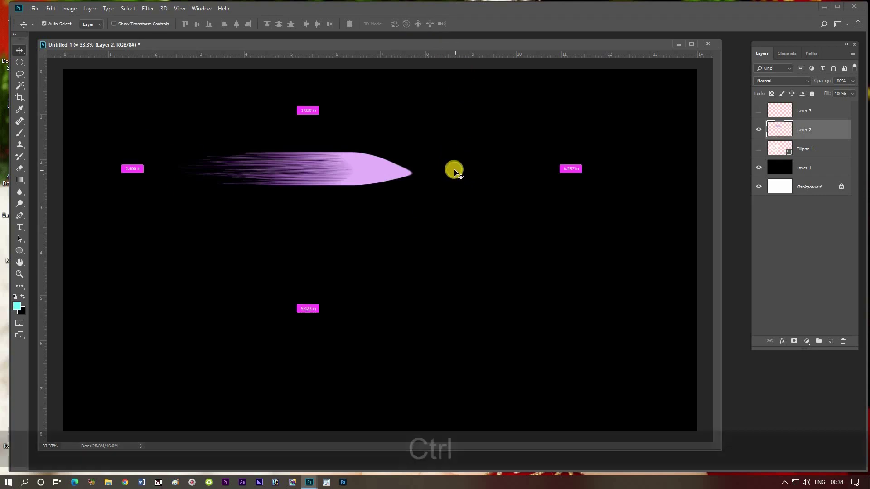
{"action": "key", "text": "ctrl+t"}
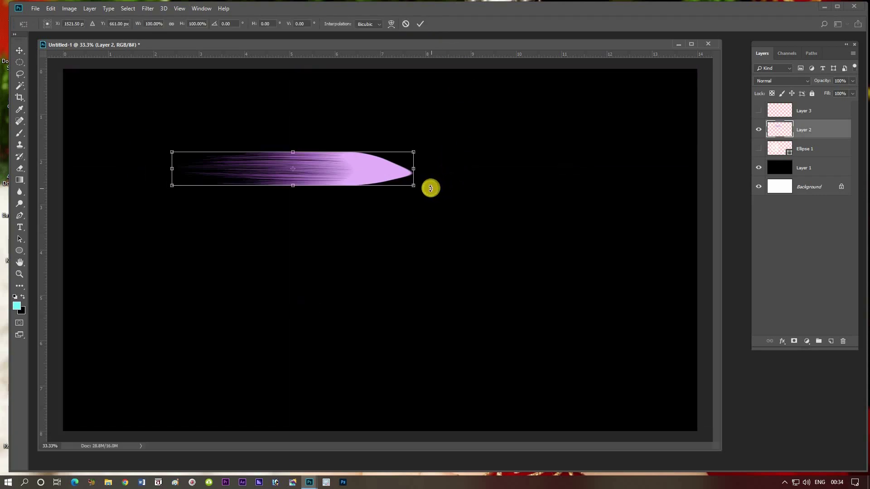
{"action": "key", "text": "shift+alt"}
{"action": "left_click_drag", "start_coordinate": [413, 168], "coordinate": [379, 168]}
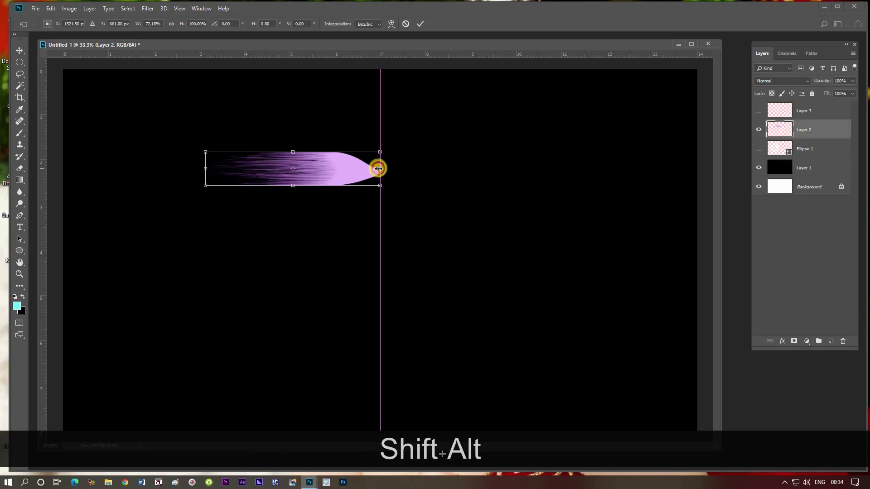
{"action": "key", "text": "Return"}
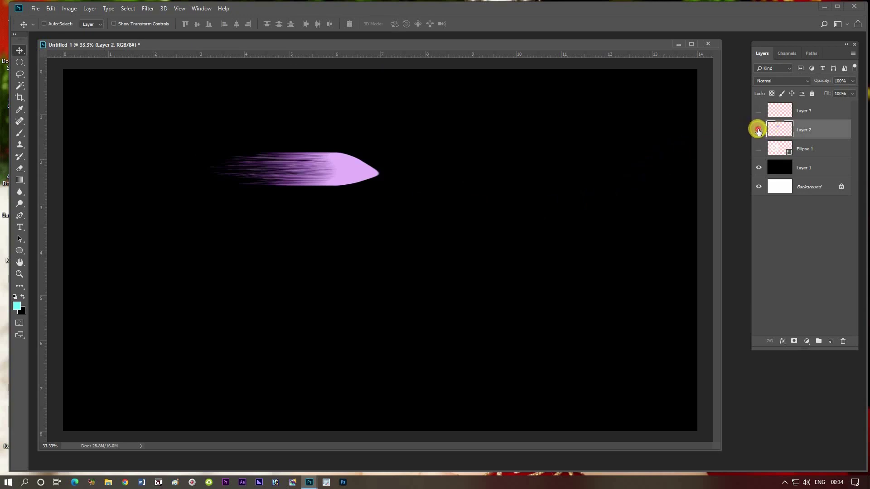
- Hide Layer 2, show Layer 3, and apply the Wind filter from the right to its cyan stroke using the Wind method
{"action": "left_click", "coordinate": [758, 130]}
{"action": "left_click", "coordinate": [758, 111]}
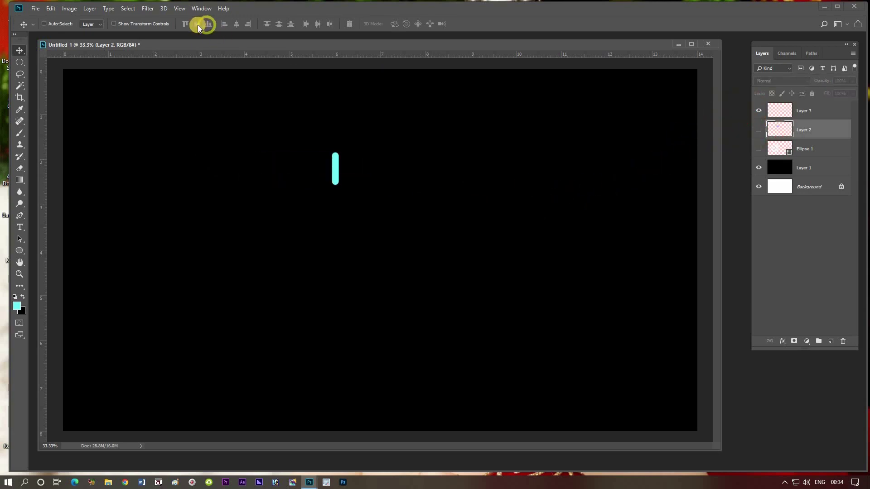
{"action": "left_click", "coordinate": [152, 9]}
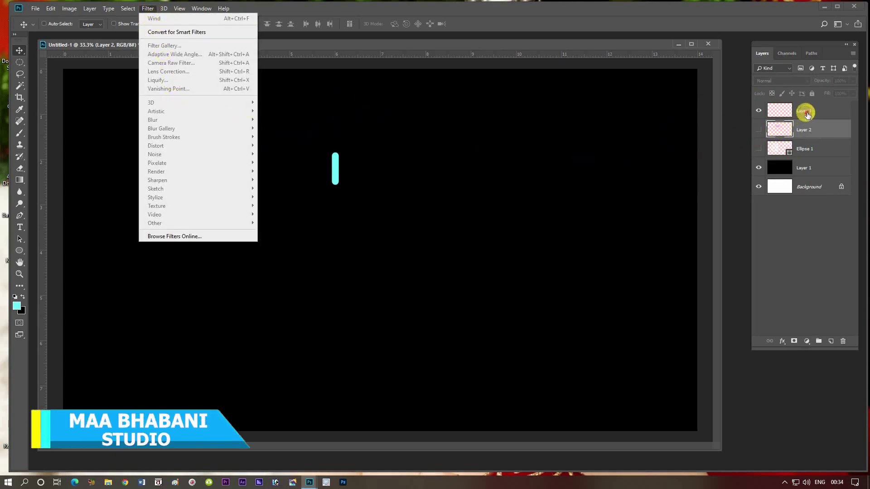
{"action": "left_click", "coordinate": [802, 113]}
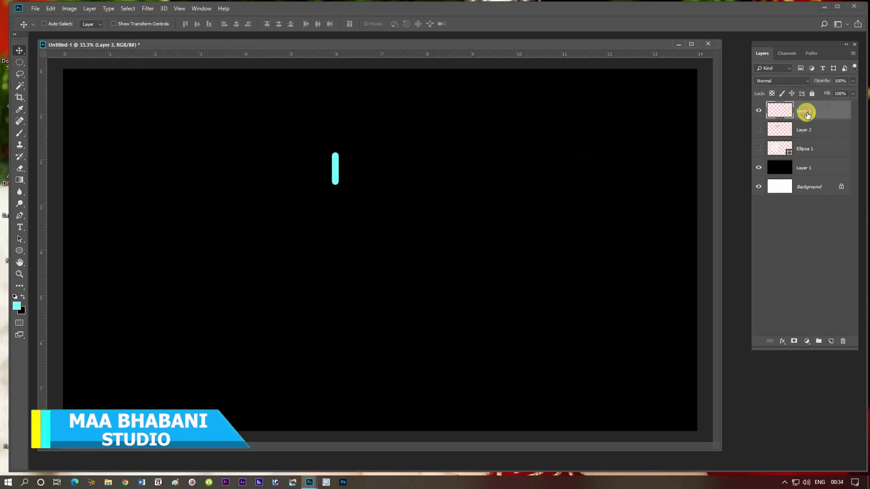
{"action": "left_click", "coordinate": [147, 9]}
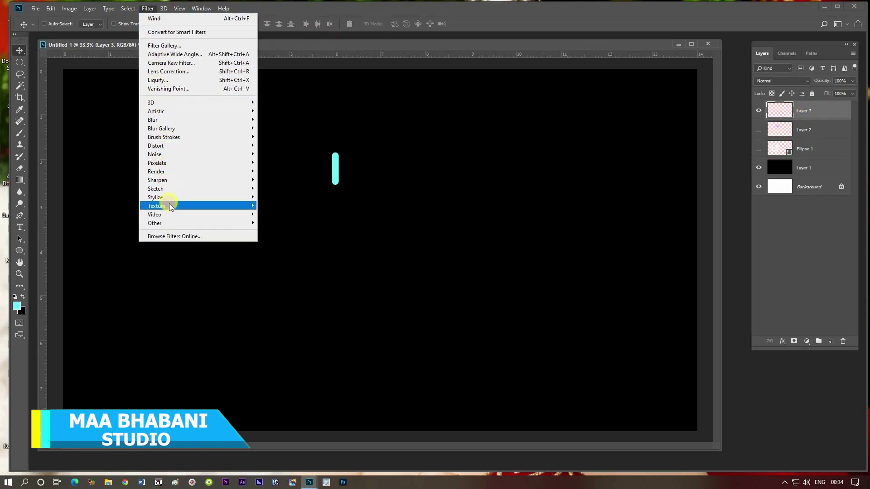
{"action": "mouse_move", "coordinate": [167, 197]}
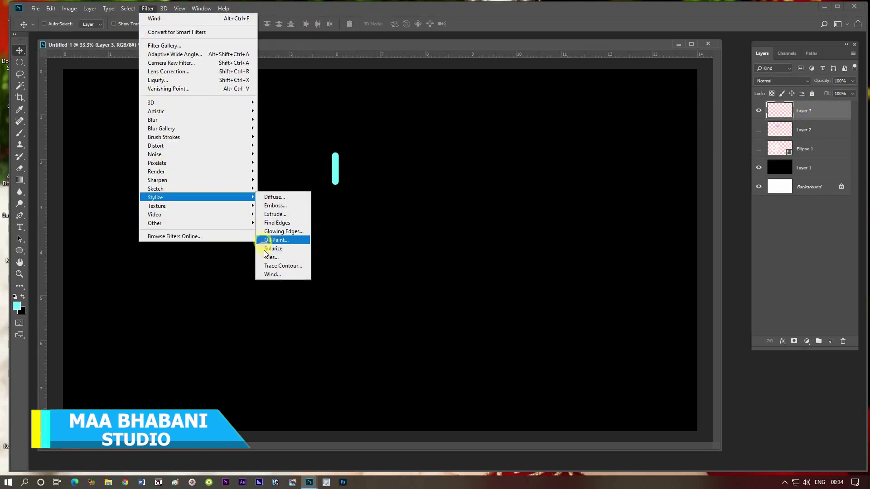
{"action": "left_click", "coordinate": [269, 274]}
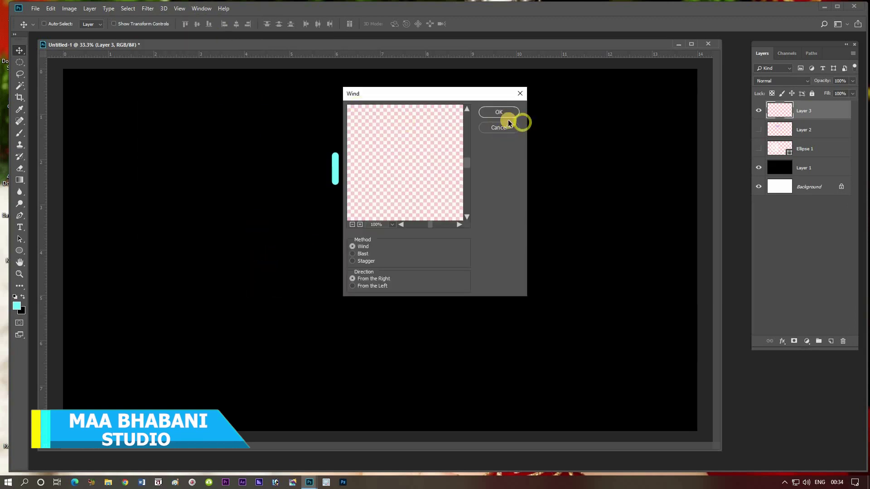
{"action": "left_click", "coordinate": [499, 114]}
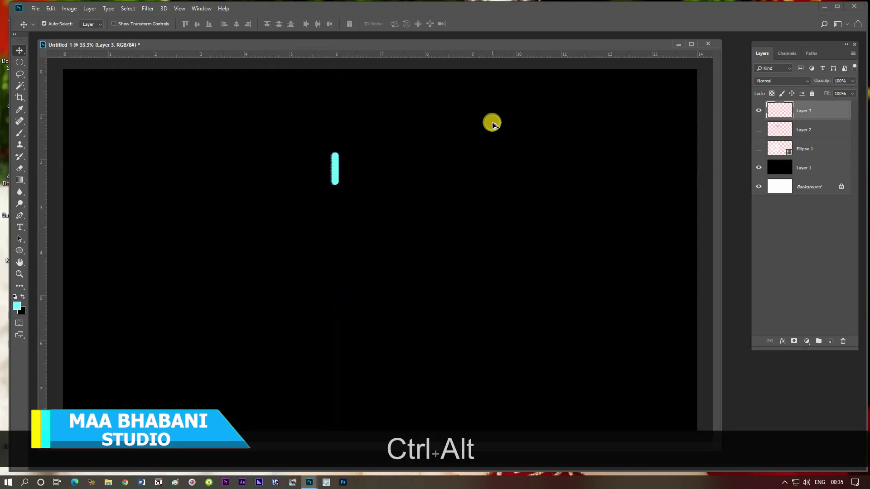
- Reapply the Wind filter to Layer 3 repeatedly until streaks trail from the cyan stroke's left side
{"action": "key", "text": "ctrl+alt+f"}
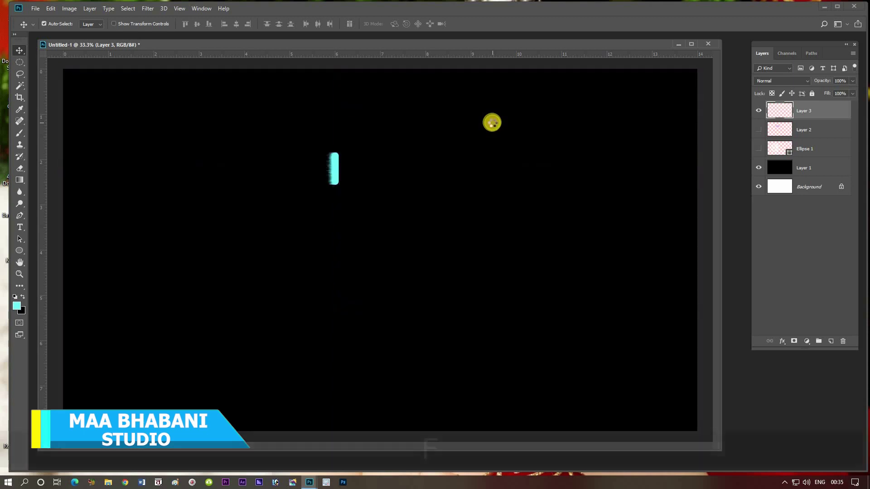
{"action": "key", "text": "ctrl+alt+f"}
{"action": "key", "text": "ctrl+alt+f"}
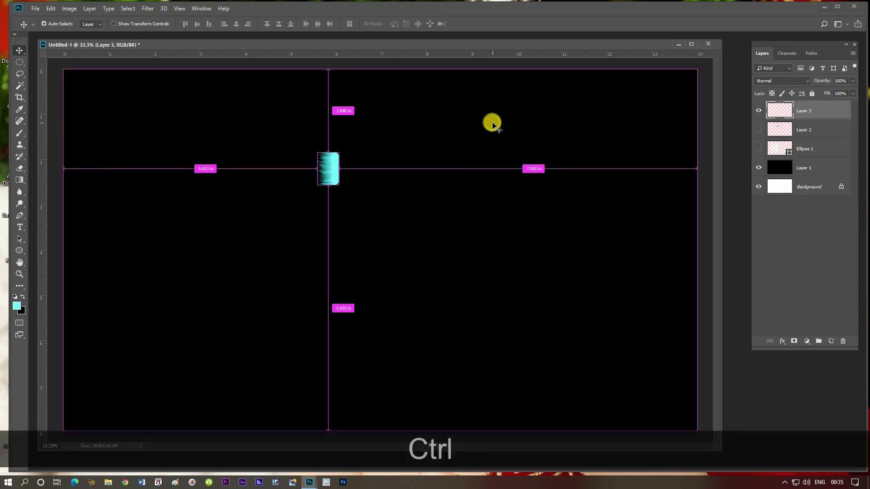
- Stretch the streaked cyan stroke horizontally about its centre to about 910% width, keeping its height
{"action": "key", "text": "ctrl+t"}
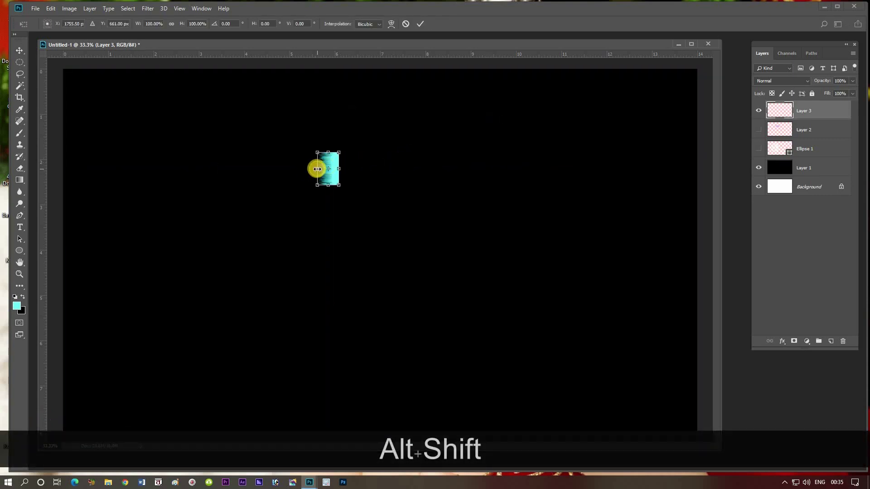
{"action": "left_click_drag", "start_coordinate": [317, 169], "coordinate": [226, 163]}
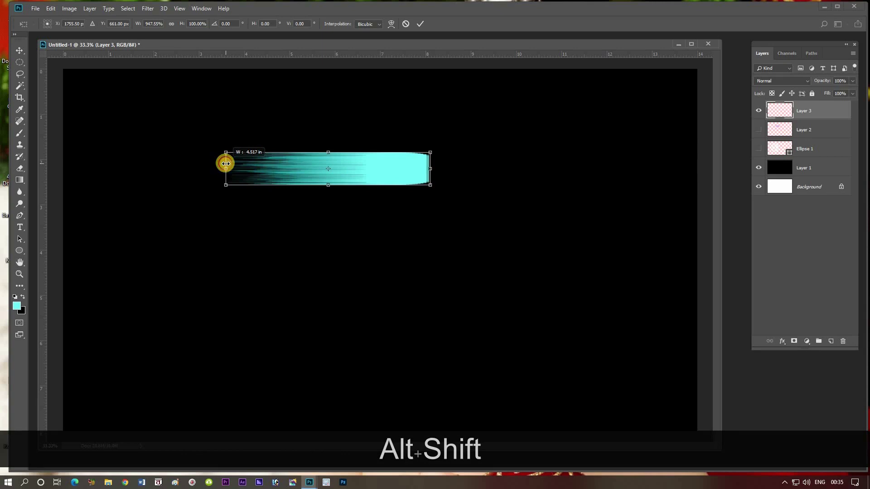
{"action": "left_click_drag", "start_coordinate": [226, 164], "coordinate": [229, 164]}
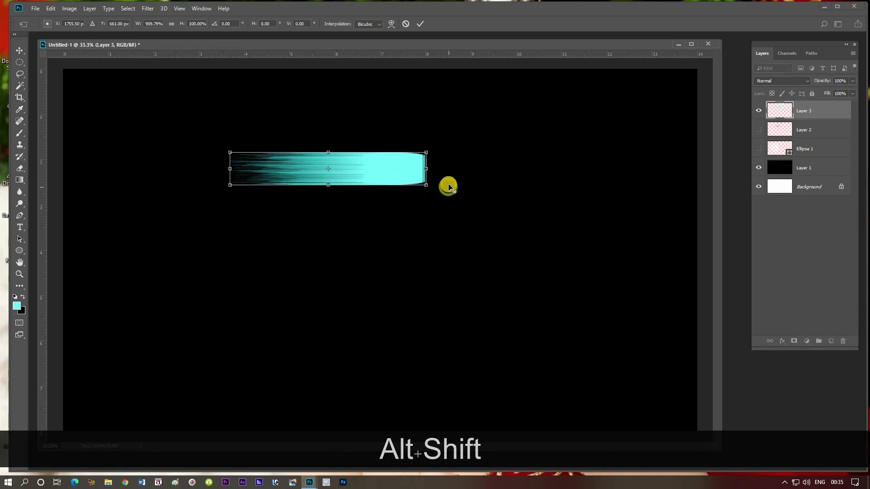
- Warp both ends of the streaked cyan stroke on Layer 3 outward into tapered points and apply the transformation
{"action": "right_click", "coordinate": [385, 175]}
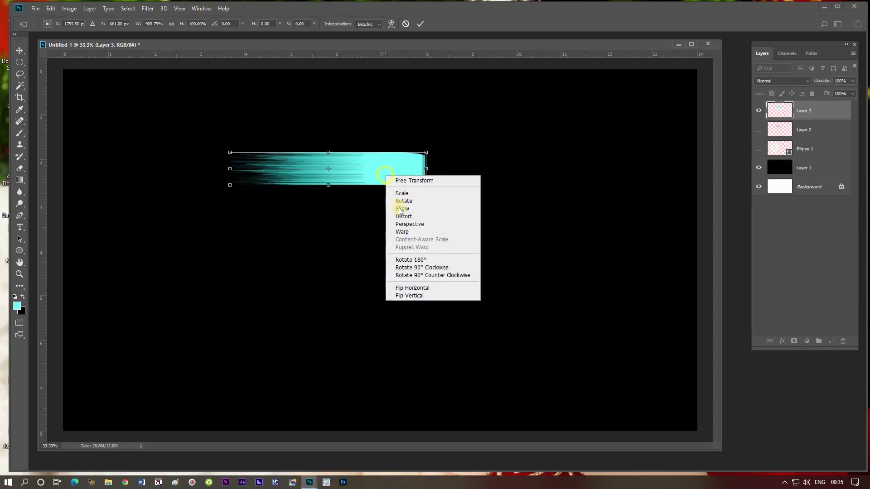
{"action": "left_click", "coordinate": [402, 232]}
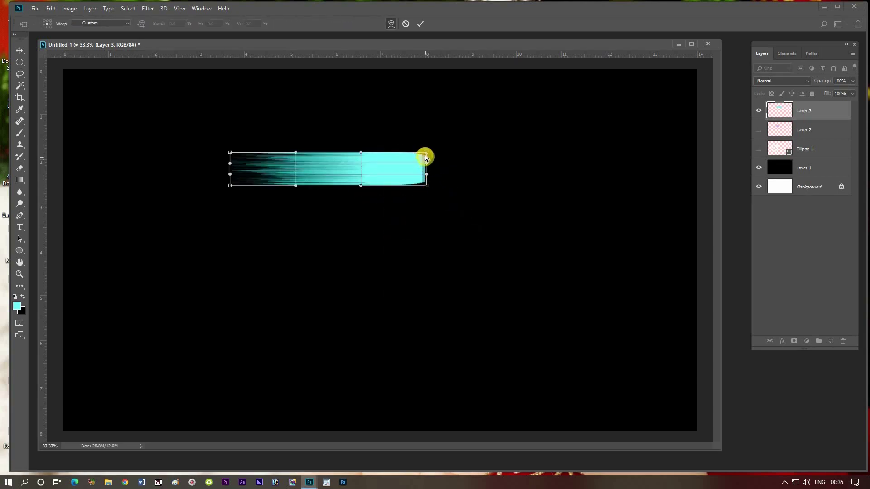
{"action": "left_click_drag", "start_coordinate": [426, 166], "coordinate": [484, 178]}
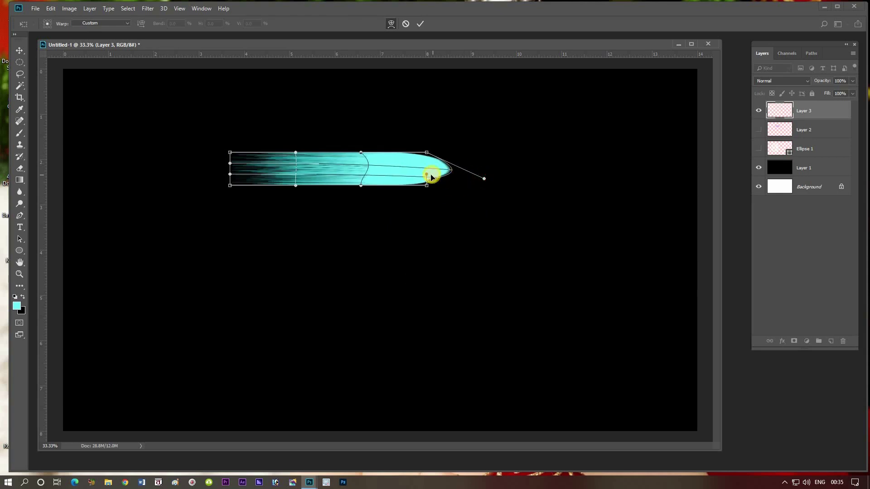
{"action": "mouse_move", "coordinate": [427, 176]}
{"action": "left_mouse_down"}
{"action": "mouse_move", "coordinate": [477, 176]}
{"action": "mouse_move", "coordinate": [492, 163]}
{"action": "mouse_move", "coordinate": [491, 175]}
{"action": "mouse_move", "coordinate": [493, 163]}
{"action": "left_mouse_up"}
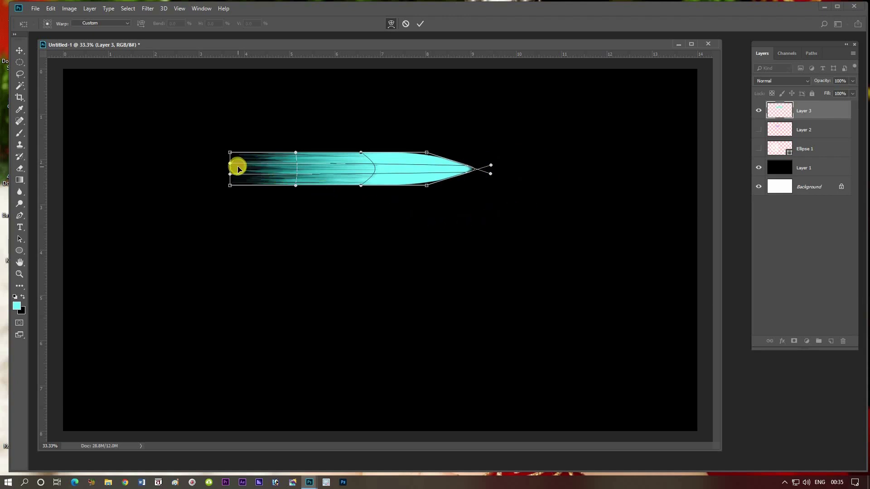
{"action": "left_click_drag", "start_coordinate": [230, 164], "coordinate": [178, 168]}
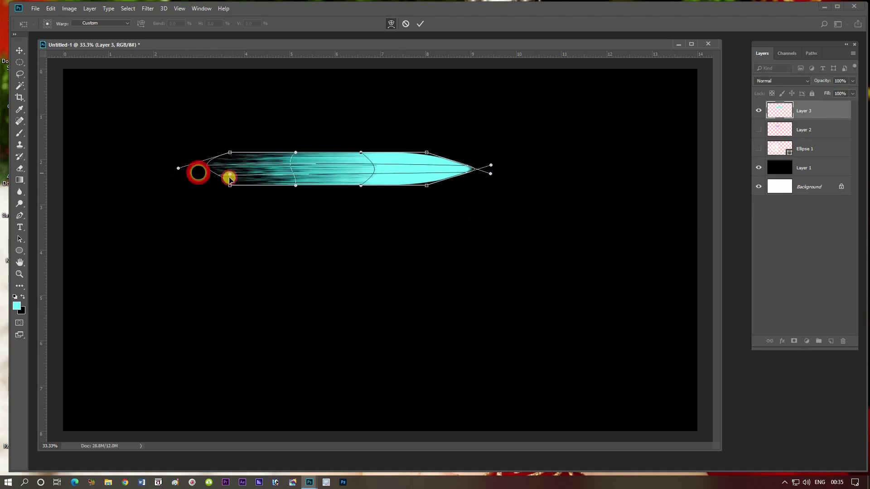
{"action": "left_click_drag", "start_coordinate": [229, 176], "coordinate": [173, 163]}
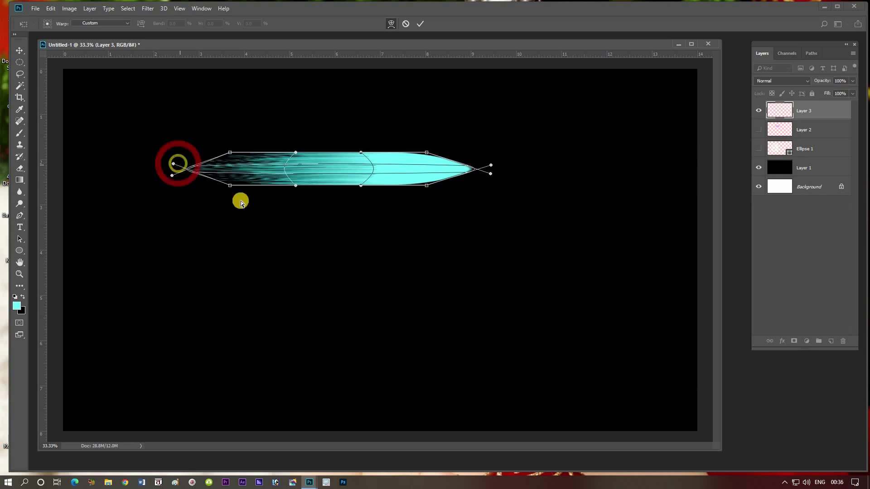
{"action": "left_click", "coordinate": [419, 24]}
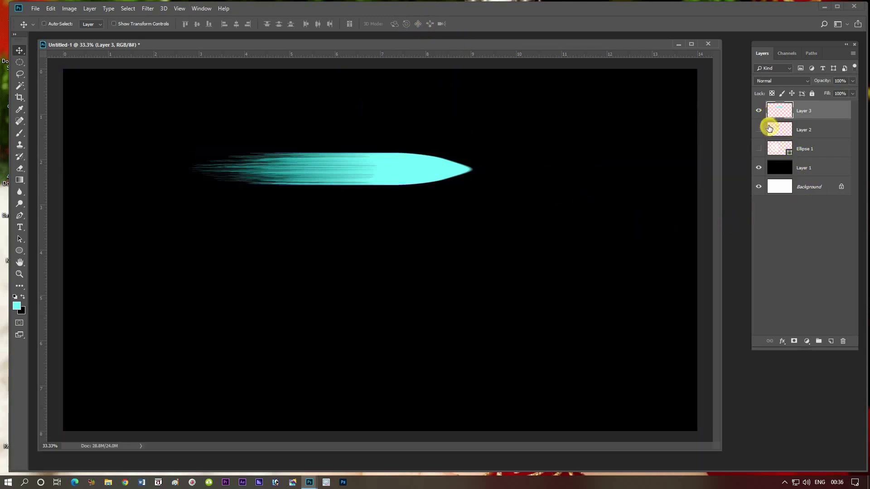
- Hide Layer 3, show Layer 2, and place vertical guides at the purple stroke's ends, at about 3.2 and 7 inches
{"action": "left_click", "coordinate": [759, 111]}
{"action": "left_click", "coordinate": [758, 111]}
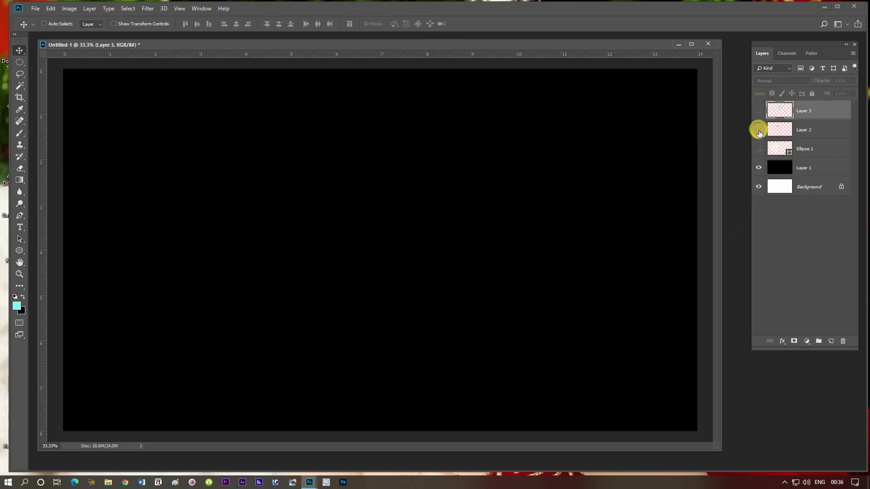
{"action": "left_click", "coordinate": [758, 130]}
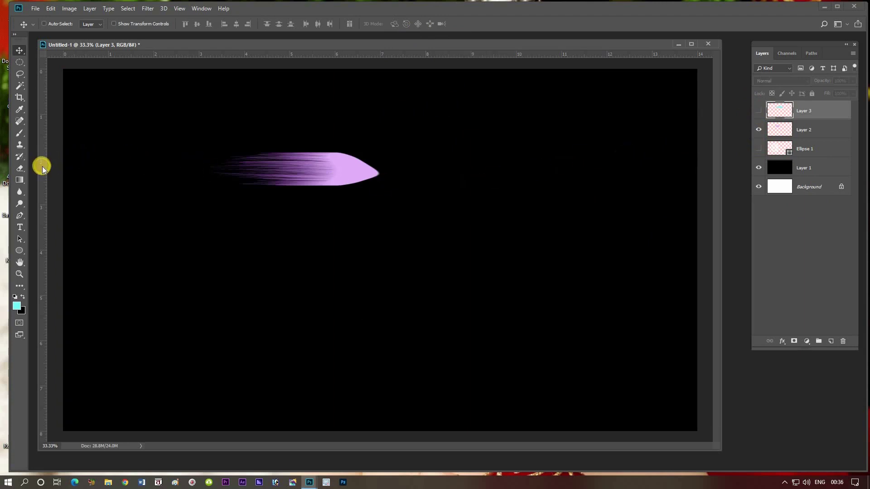
{"action": "left_click_drag", "start_coordinate": [47, 169], "coordinate": [209, 183]}
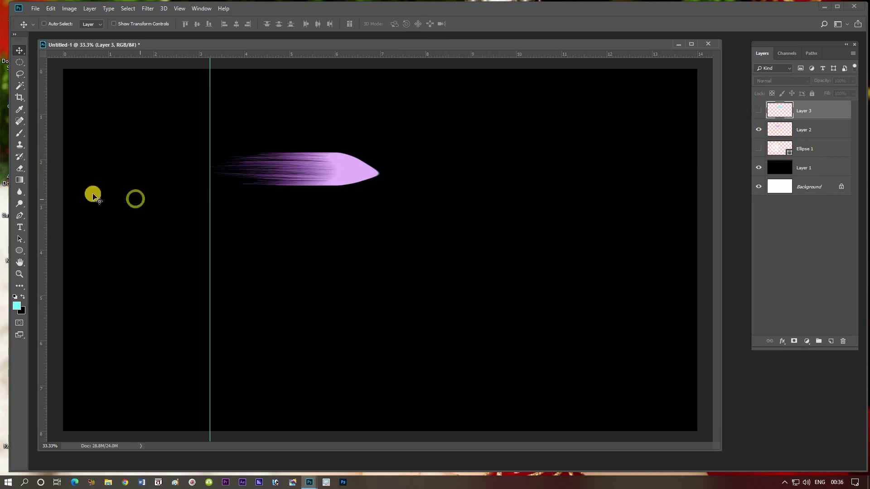
{"action": "left_click_drag", "start_coordinate": [45, 184], "coordinate": [383, 212]}
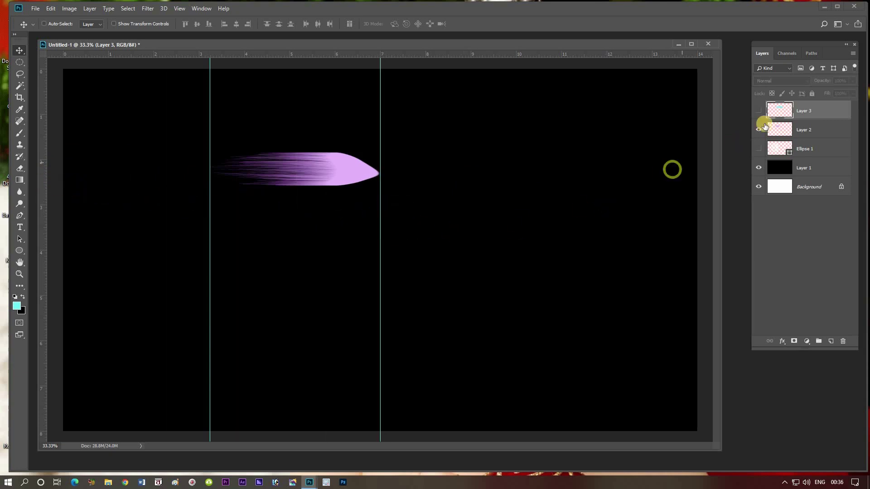
- Show Layer 3 and shift its cyan stroke left, narrowing it to about 59.5% width to fit between the two guides
{"action": "left_click", "coordinate": [801, 128]}
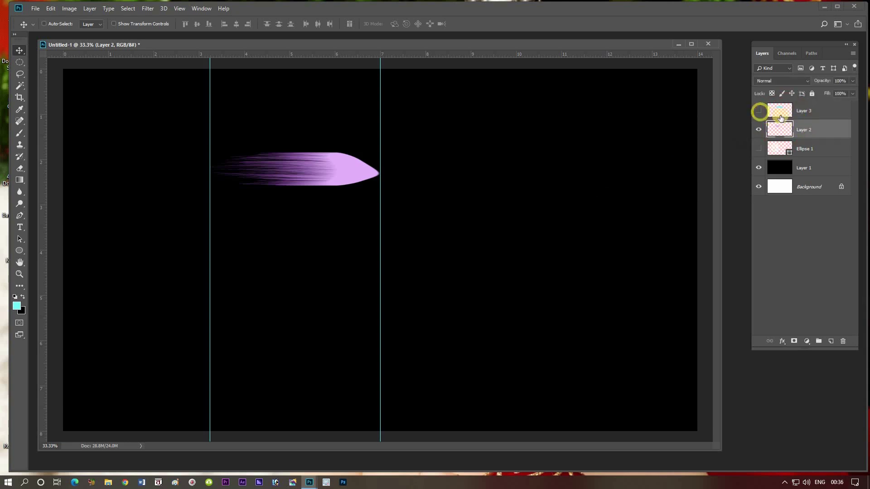
{"action": "left_click", "coordinate": [792, 114]}
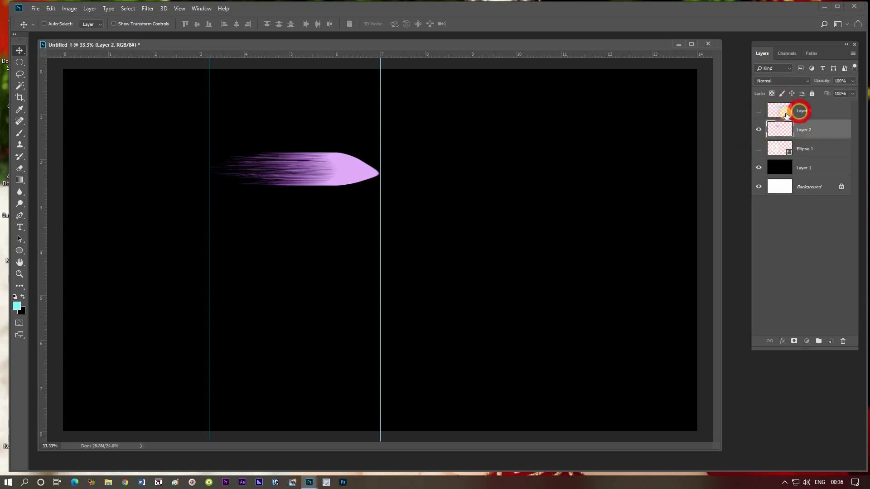
{"action": "left_click", "coordinate": [759, 111]}
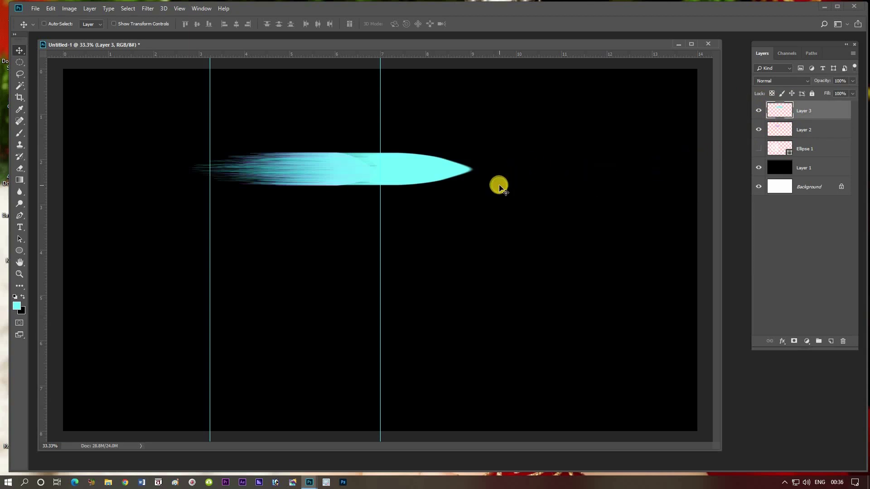
{"action": "key", "text": "ctrl"}
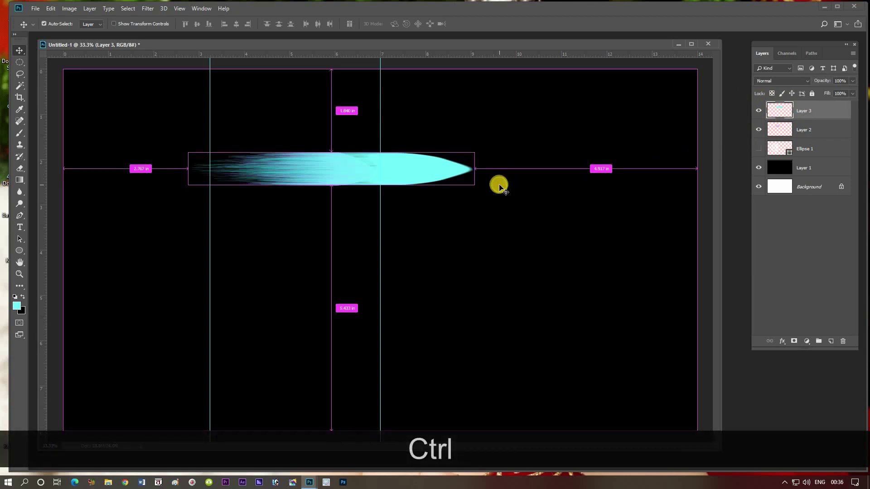
{"action": "key", "text": "ctrl+t"}
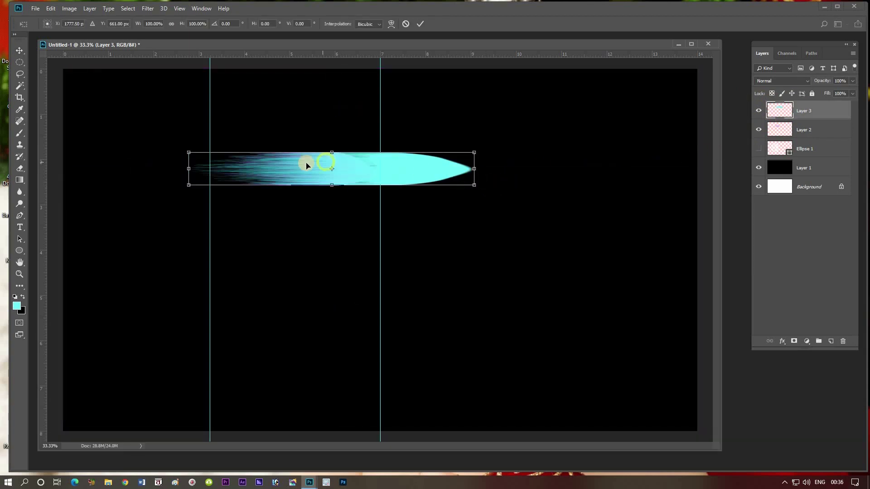
{"action": "mouse_move", "coordinate": [303, 168]}
{"action": "left_mouse_down"}
{"action": "mouse_move", "coordinate": [326, 167]}
{"action": "mouse_move", "coordinate": [261, 166]}
{"action": "left_mouse_up"}
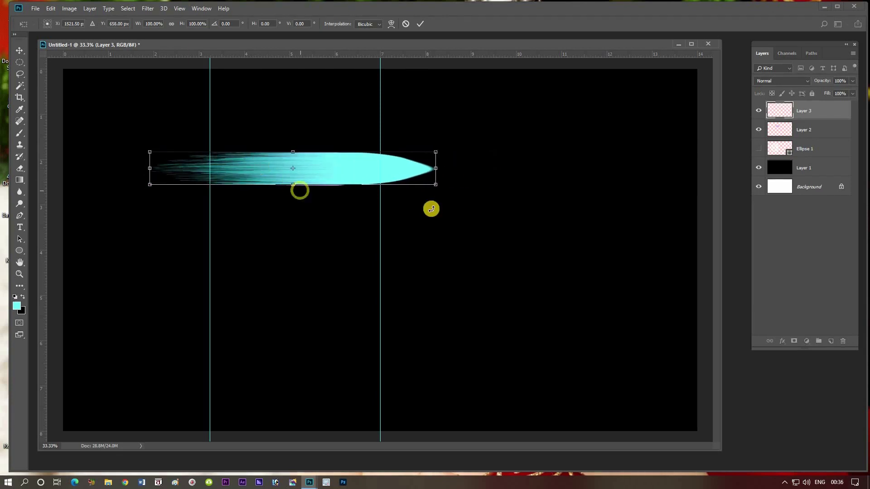
{"action": "key", "text": "alt+shift"}
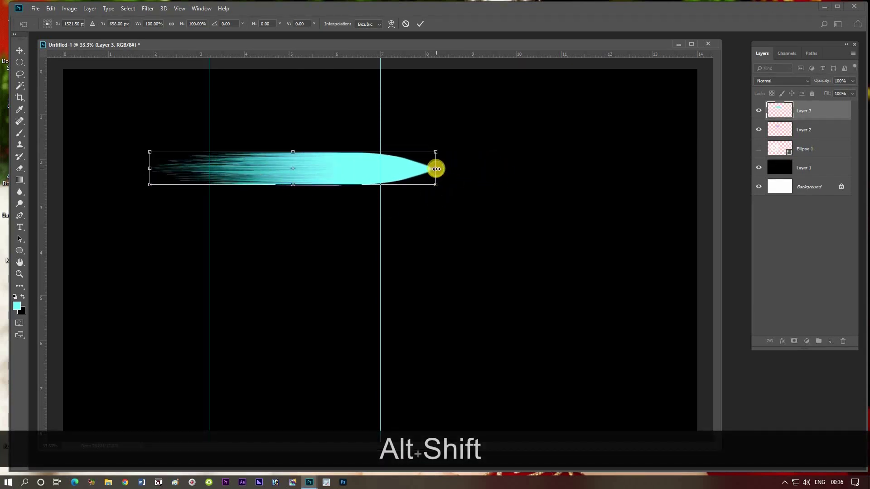
{"action": "left_click_drag", "start_coordinate": [413, 169], "coordinate": [381, 170]}
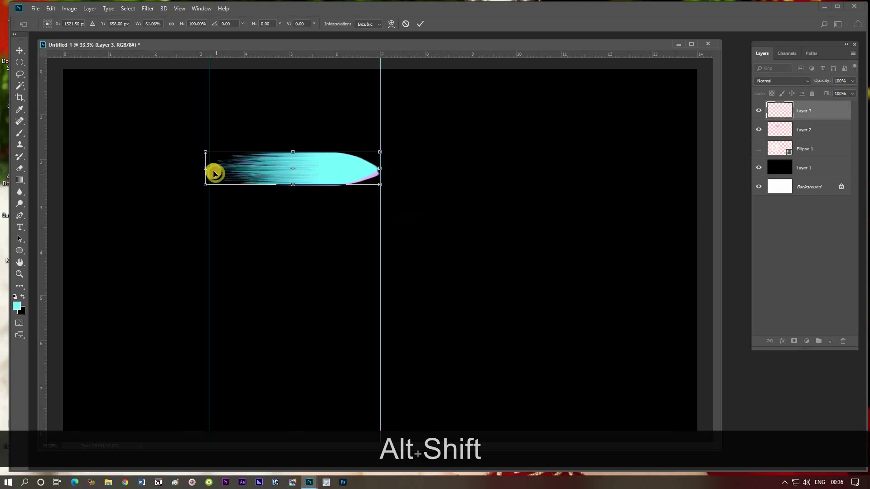
{"action": "left_click_drag", "start_coordinate": [206, 169], "coordinate": [215, 173]}
- Nudge the cyan stroke down over the purple one and stretch its height to about 105.5%, applying the transformation
{"action": "key", "text": "Down"}
{"action": "key", "text": "Down"}
{"action": "key", "text": "Down"}
{"action": "key", "text": "Down"}
{"action": "key", "text": "Down"}
{"action": "key", "text": "Down"}
{"action": "key", "text": "Down"}
{"action": "key", "text": "Down"}
{"action": "key", "text": "Down"}
{"action": "key", "text": "Down"}
{"action": "key", "text": "Down"}
{"action": "key", "text": "Down"}
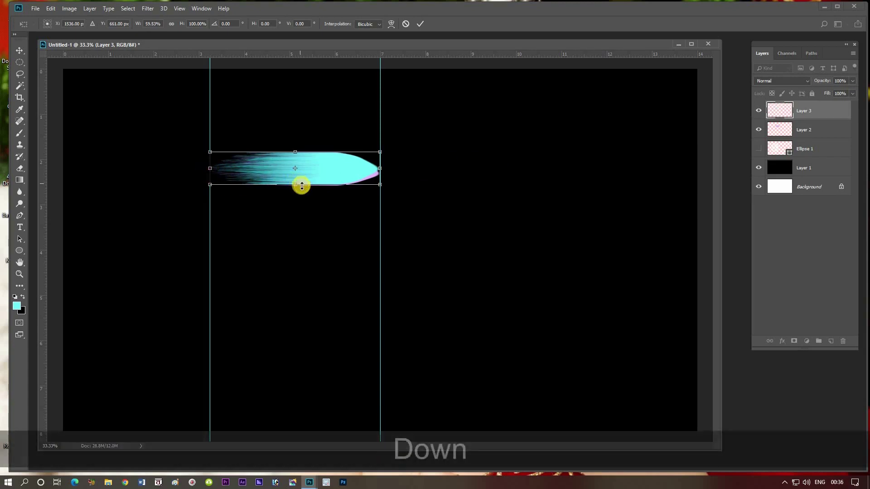
{"action": "key", "text": "Down"}
{"action": "key", "text": "Down"}
{"action": "key", "text": "Down"}
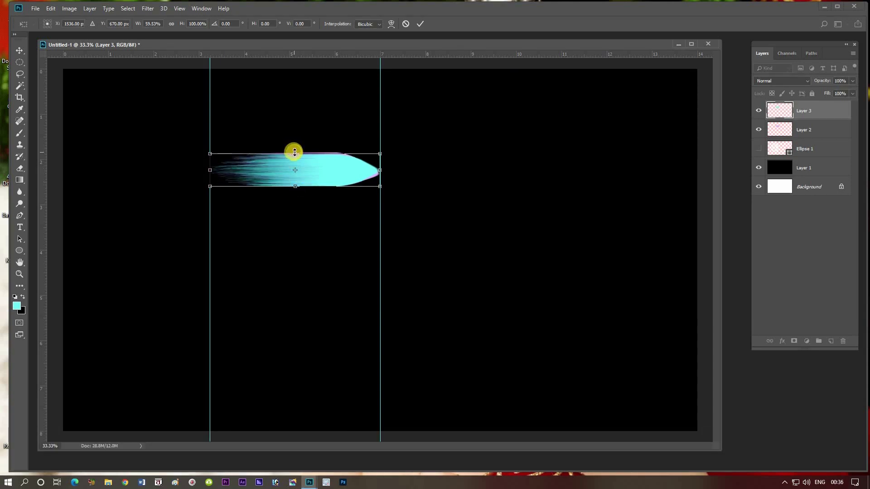
{"action": "left_click_drag", "start_coordinate": [296, 150], "coordinate": [297, 150]}
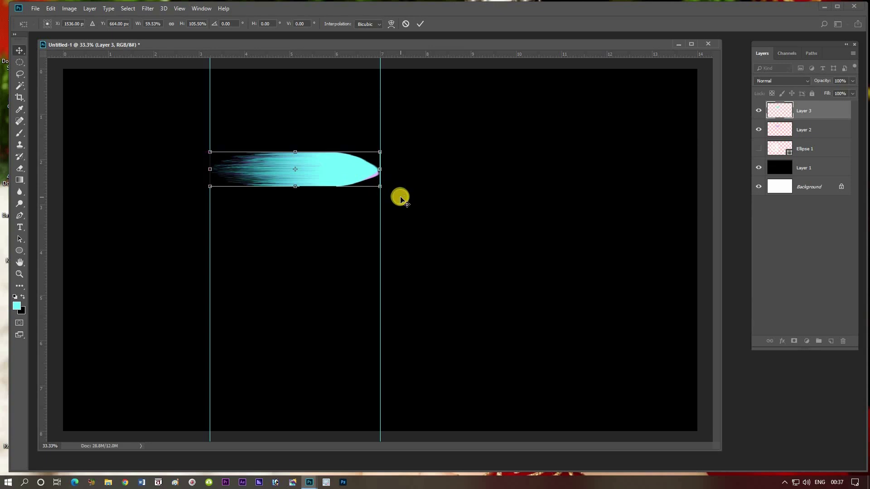
{"action": "key", "text": "Return"}
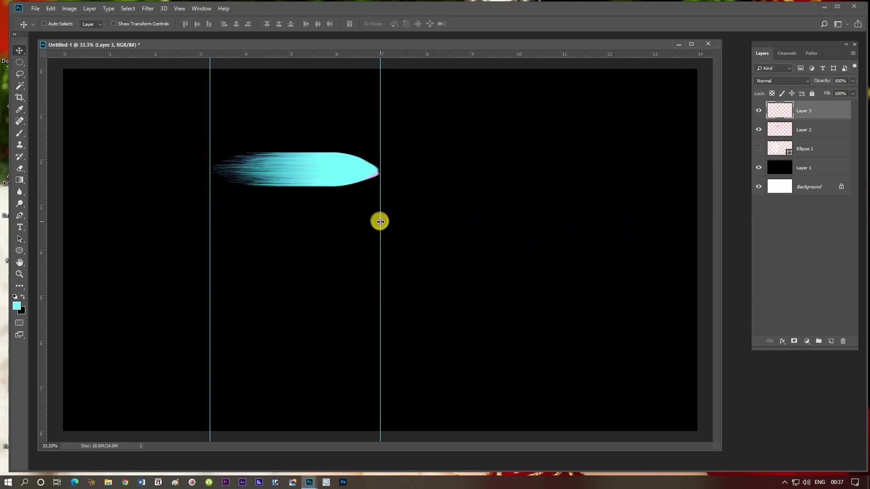
- Remove both vertical guides and rotate the cyan stroke on Layer 3 by -90° so its solid tip points up
{"action": "left_click_drag", "start_coordinate": [380, 222], "coordinate": [43, 213]}
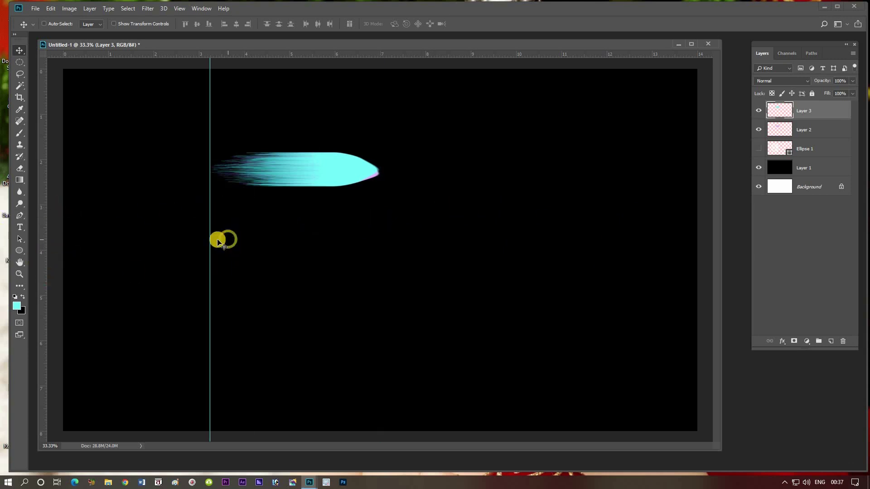
{"action": "left_click_drag", "start_coordinate": [210, 239], "coordinate": [21, 244]}
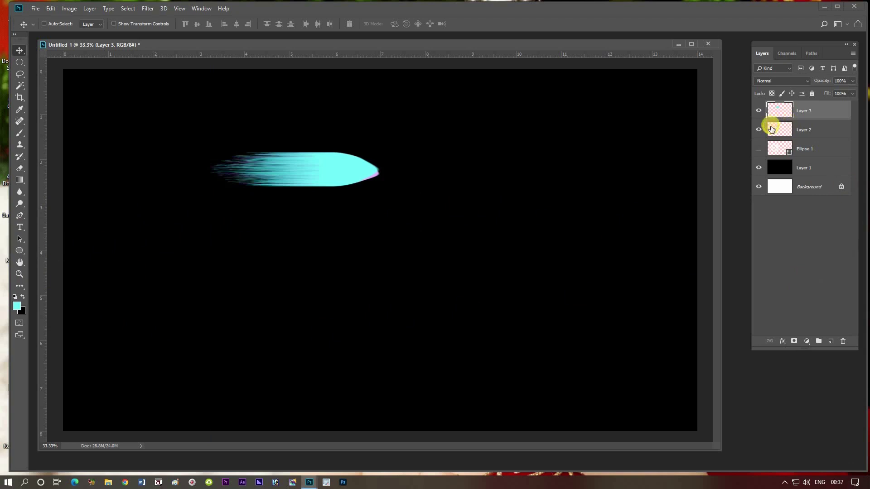
{"action": "key", "text": "ctrl+t"}
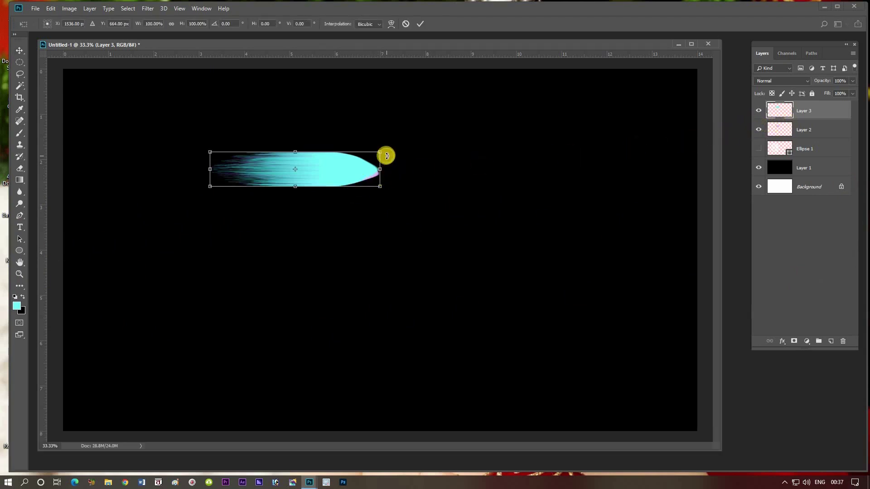
{"action": "key", "text": "shift"}
{"action": "left_click_drag", "start_coordinate": [399, 144], "coordinate": [269, 64]}
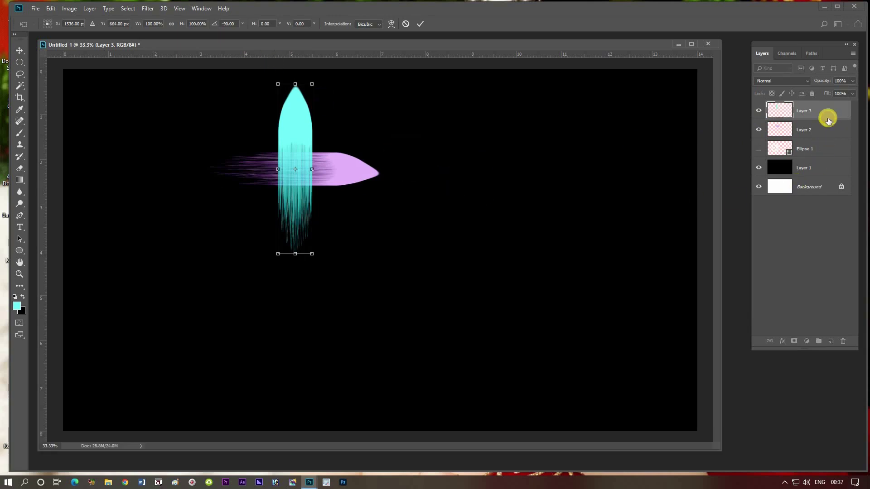
{"action": "key", "text": "Return"}
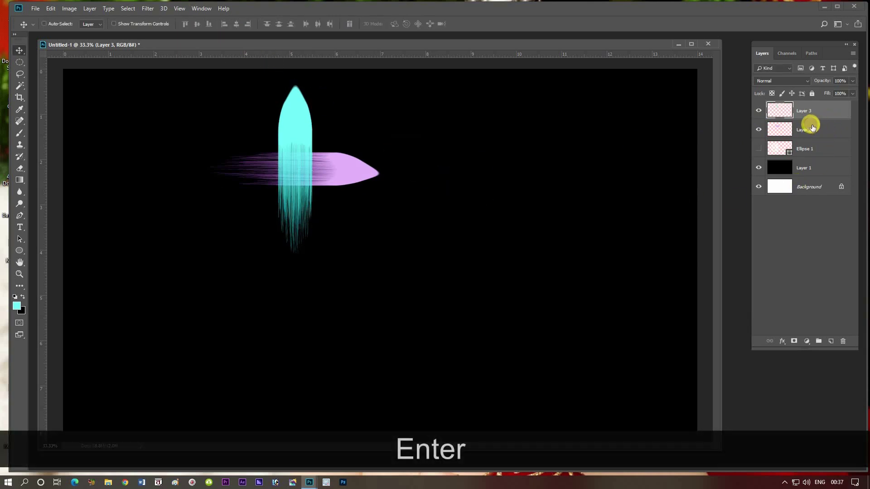
- Rotate the purple stroke on Layer 2 by -90° so it stands upright behind the cyan stroke
{"action": "left_click", "coordinate": [818, 130]}
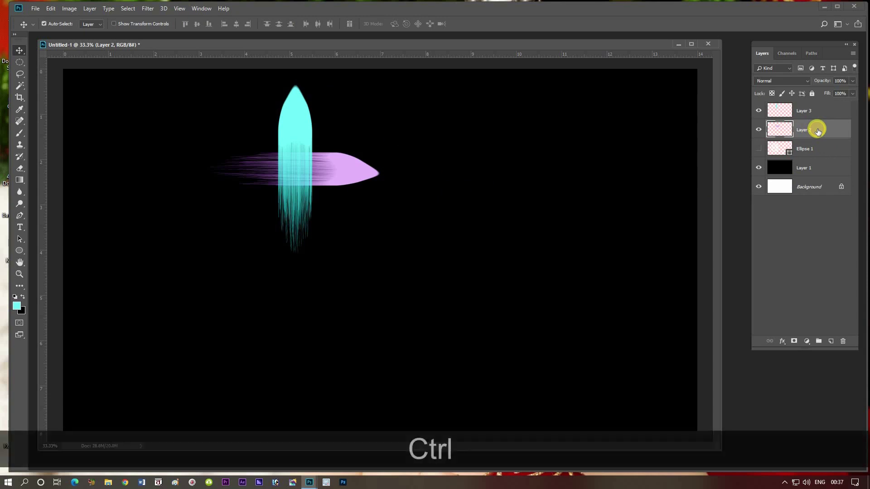
{"action": "key", "text": "ctrl+t"}
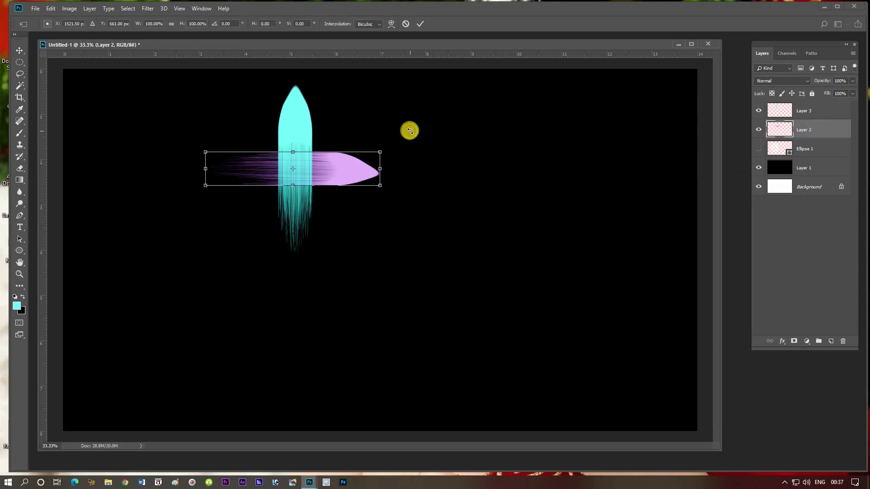
{"action": "mouse_move", "coordinate": [410, 133]}
{"action": "left_mouse_down"}
{"action": "mouse_move", "coordinate": [343, 73]}
{"action": "mouse_move", "coordinate": [259, 49]}
{"action": "left_mouse_up"}
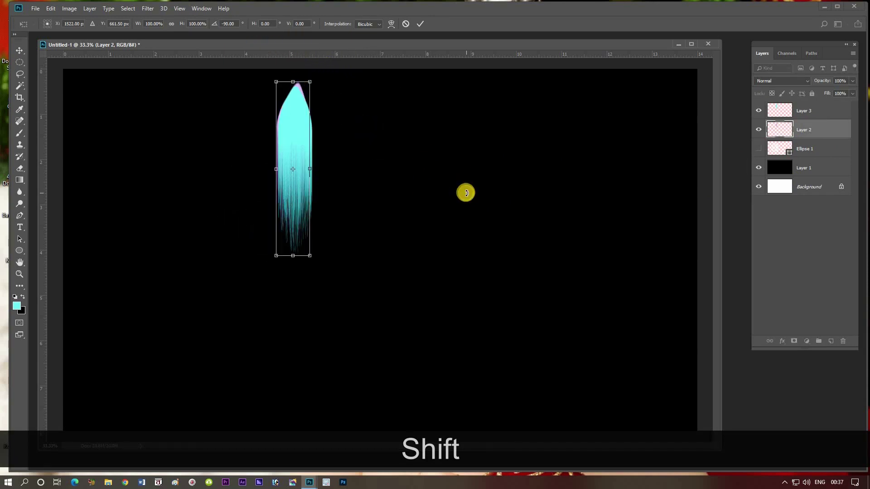
{"action": "key", "text": "Return"}
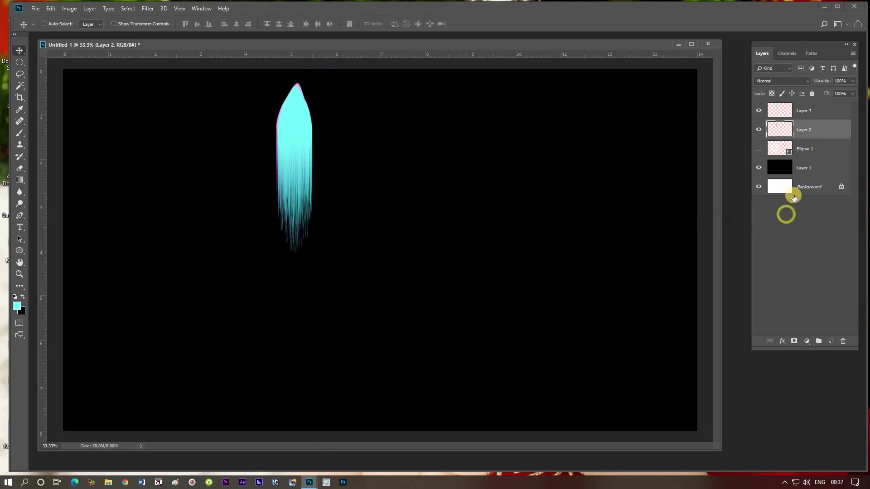
- Hide Layer 3 and keep the upright purple stroke on Layer 2 visible and selected
{"action": "left_click", "coordinate": [759, 110]}
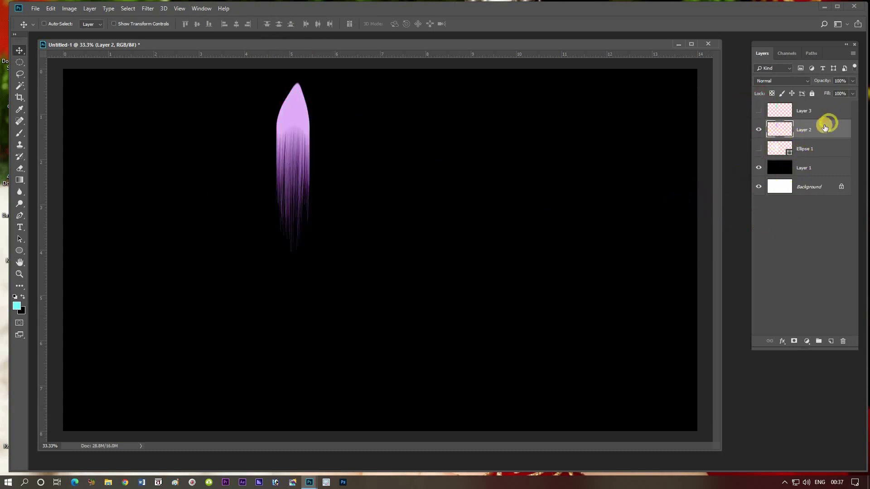
{"action": "left_click", "coordinate": [758, 130]}
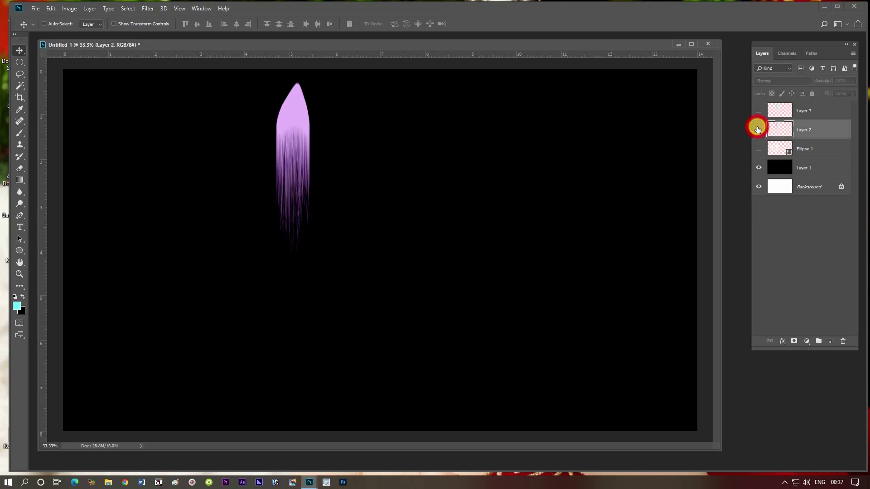
{"action": "left_click", "coordinate": [758, 130]}
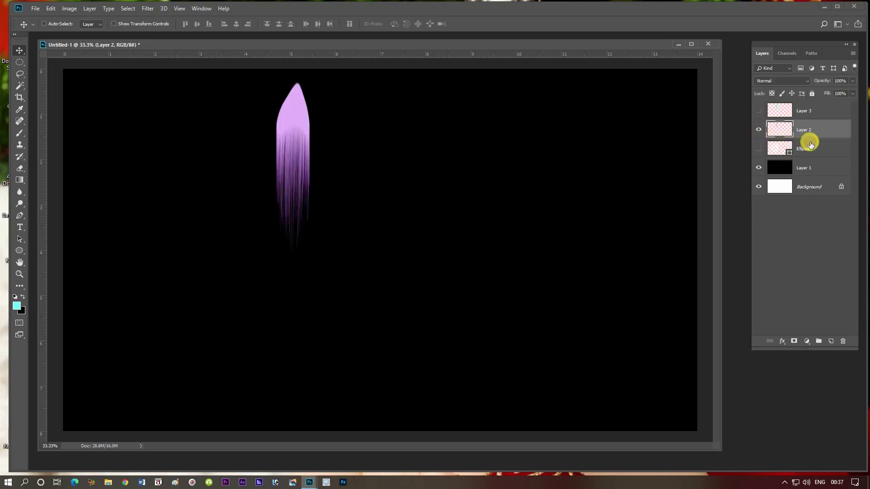
- Rotate the purple stroke on Layer 2 by 30° around a reference point moved to its faded lower end
{"action": "key", "text": "ctrl+t"}
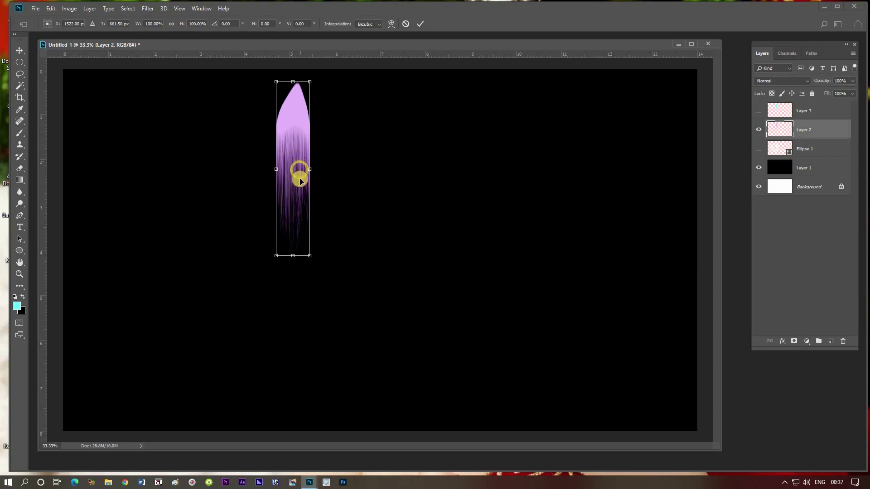
{"action": "key", "text": "shift+alt"}
{"action": "left_click_drag", "start_coordinate": [291, 168], "coordinate": [292, 255]}
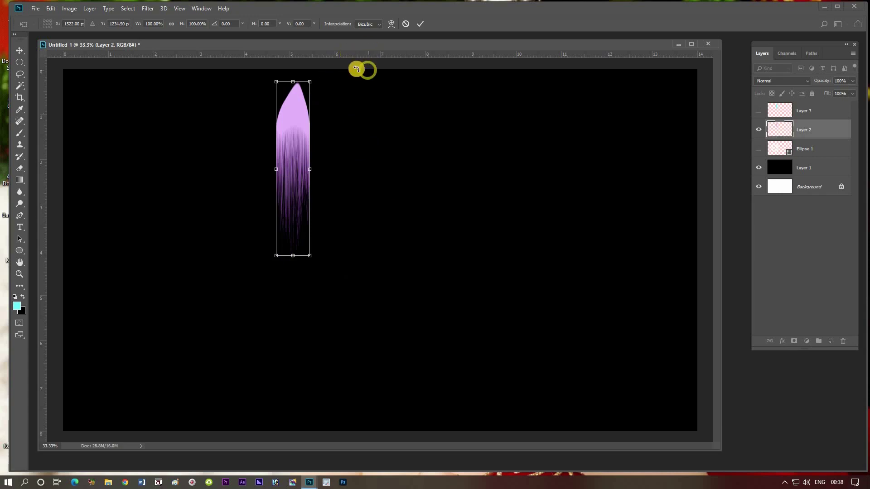
{"action": "left_click", "coordinate": [234, 23]}
{"action": "key", "text": "BackSpace"}
{"action": "key", "text": "BackSpace"}
{"action": "key", "text": "BackSpace"}
{"action": "key", "text": "BackSpace"}
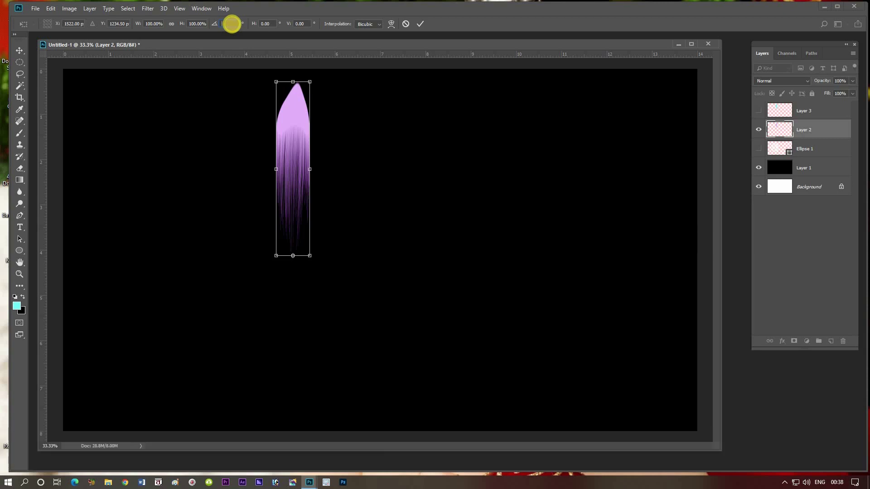
{"action": "type", "text": "30"}
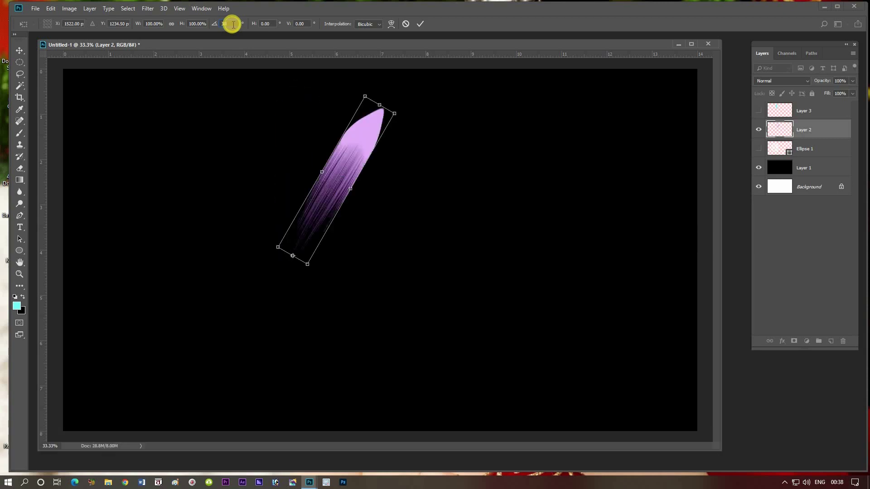
{"action": "left_click", "coordinate": [420, 24]}
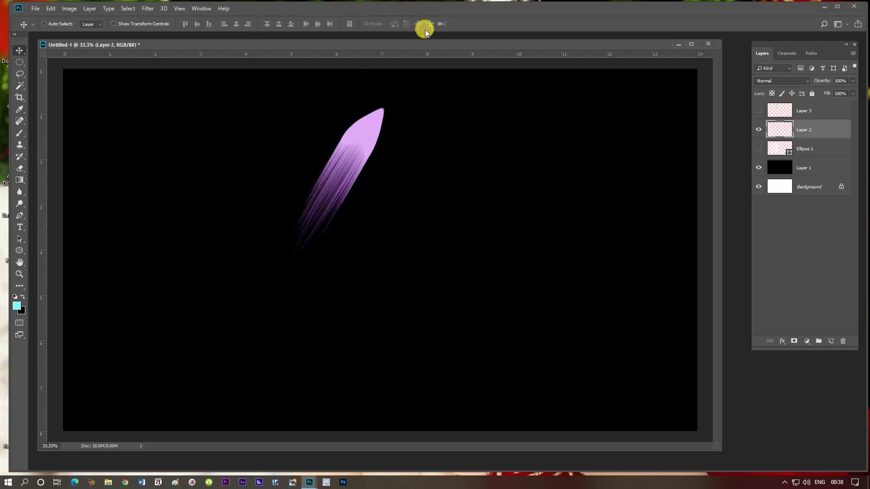
- Repeat the 30° rotation on duplicates of the purple petal, adding eleven copies to form a full ring of twelve petals
{"action": "key", "text": "ctrl"}
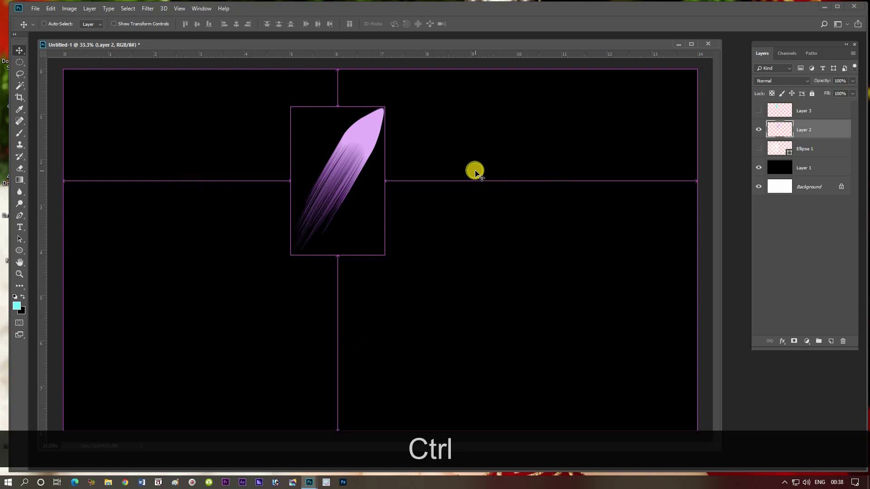
{"action": "key", "text": "ctrl"}
{"action": "key", "text": "shift"}
{"action": "key", "text": "alt"}
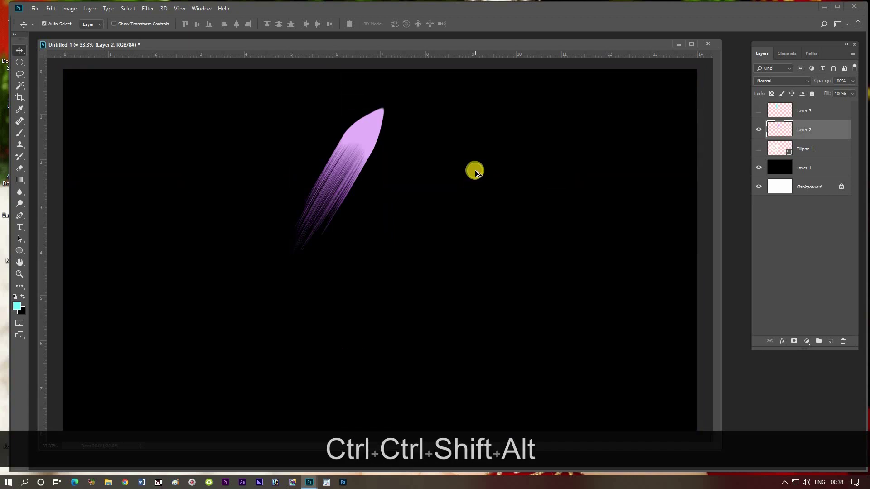
{"action": "key", "text": "ctrl+shift+alt+t"}
{"action": "key", "text": "ctrl+shift+alt+t"}
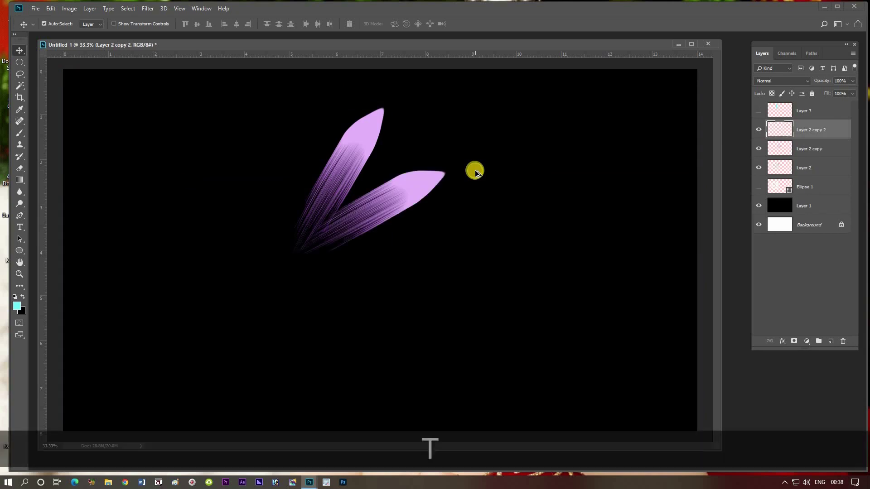
{"action": "key", "text": "ctrl+shift+alt+t"}
{"action": "key", "text": "ctrl+shift+alt+t"}
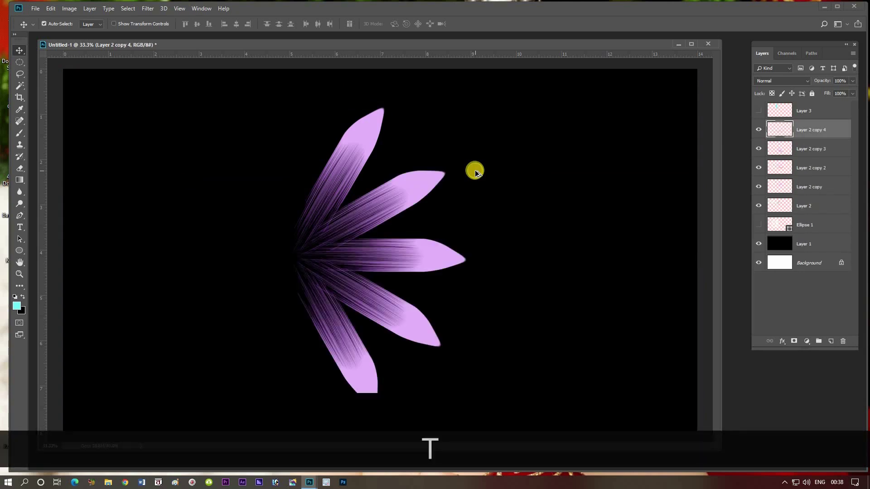
{"action": "key", "text": "ctrl+shift+alt+t"}
{"action": "key", "text": "ctrl+shift+alt+t"}
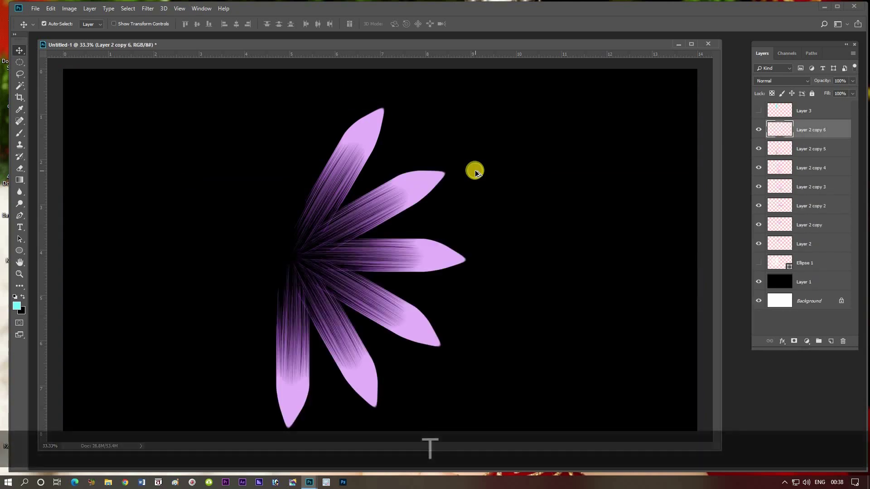
{"action": "key", "text": "ctrl+shift+alt+t"}
{"action": "key", "text": "ctrl+shift+alt+t"}
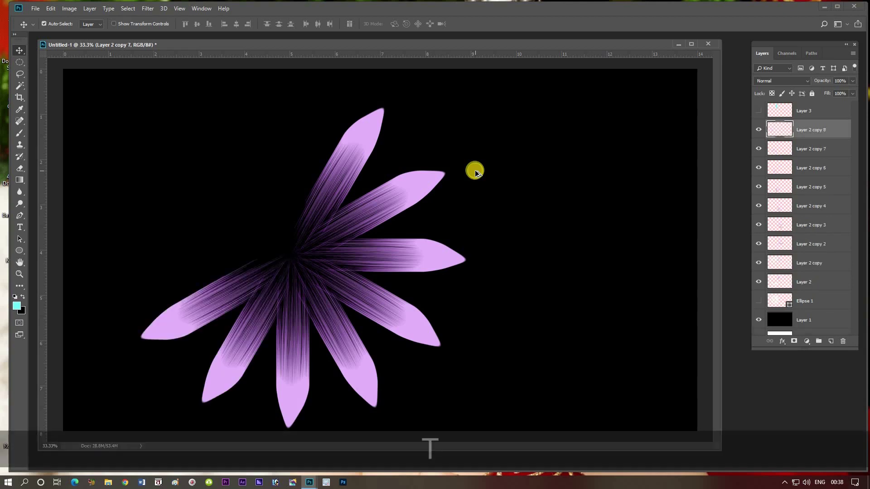
{"action": "key", "text": "ctrl+shift+alt+t"}
{"action": "key", "text": "ctrl+shift+alt+t"}
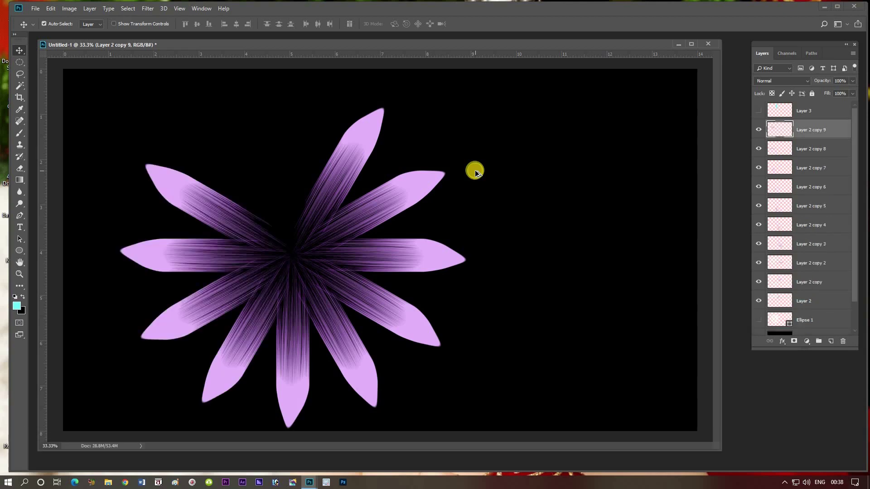
{"action": "key", "text": "ctrl+shift+alt+t"}
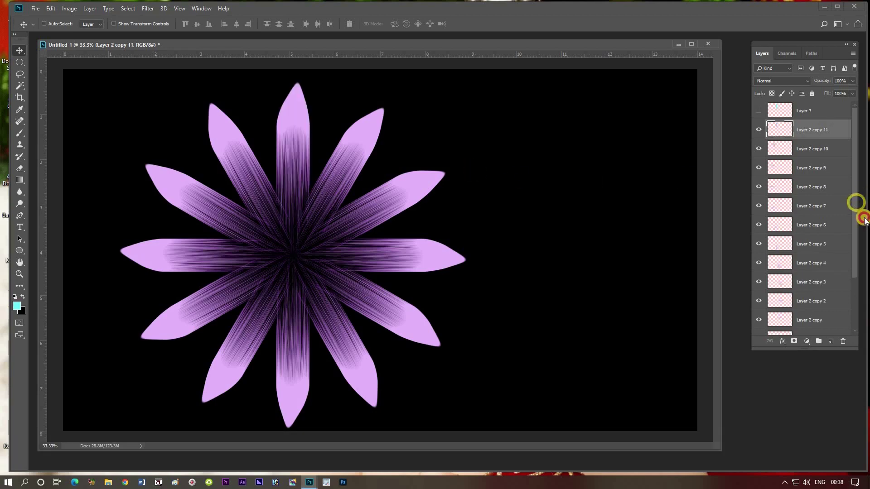
- Select all purple petal layers from Layer 2 copy 11 to Layer 2 and group them
{"action": "left_click_drag", "start_coordinate": [865, 218], "coordinate": [838, 288]}
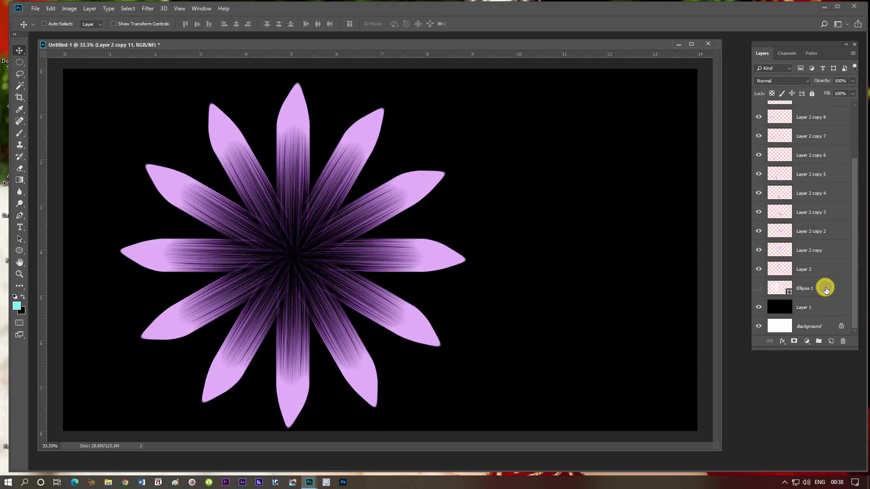
{"action": "left_click", "coordinate": [824, 271], "text": "shift"}
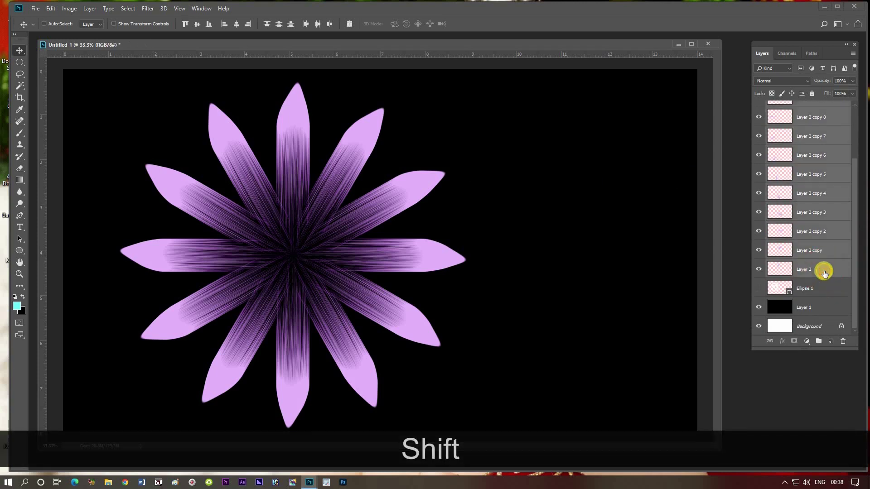
{"action": "key", "text": "ctrl+t"}
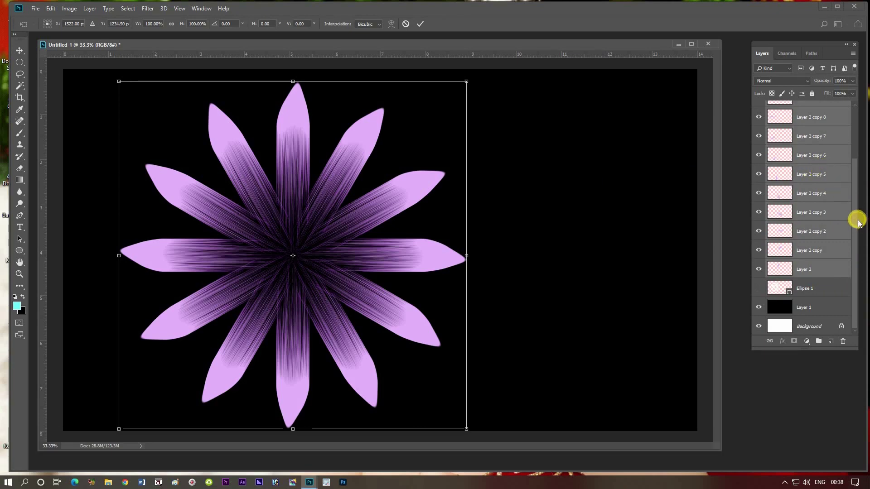
{"action": "key", "text": "Return"}
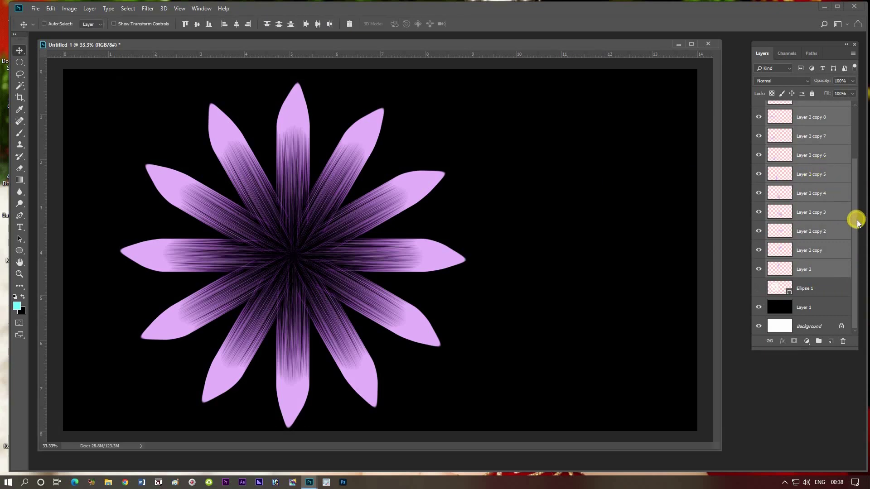
{"action": "key", "text": "ctrl+g"}
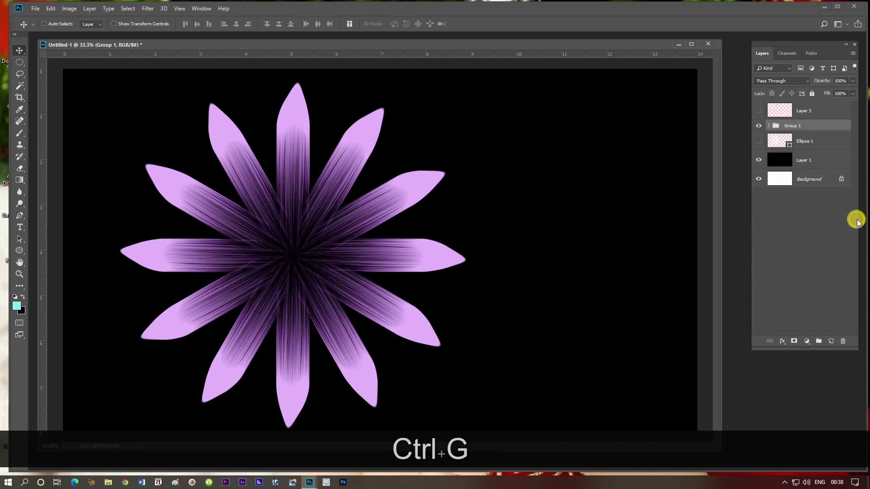
- Show the cyan petal on Layer 3 and move that layer below the group of purple petals
{"action": "left_click", "coordinate": [758, 127]}
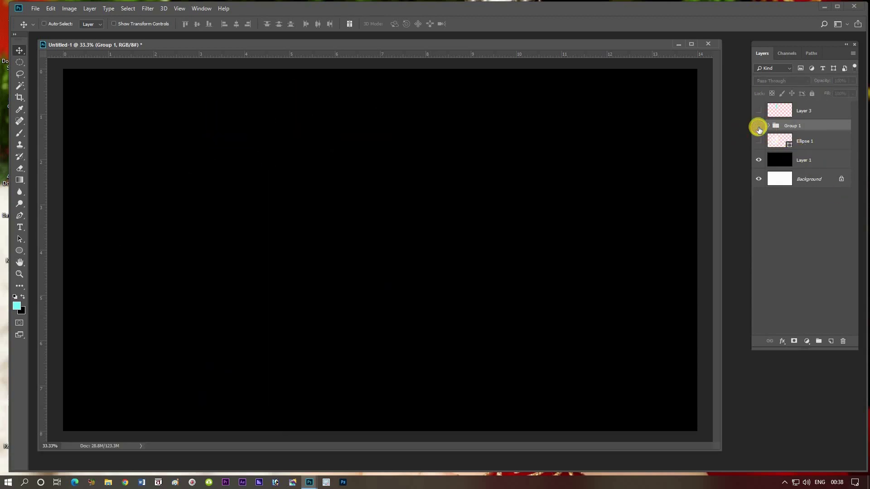
{"action": "left_click", "coordinate": [758, 127]}
{"action": "left_click", "coordinate": [775, 115]}
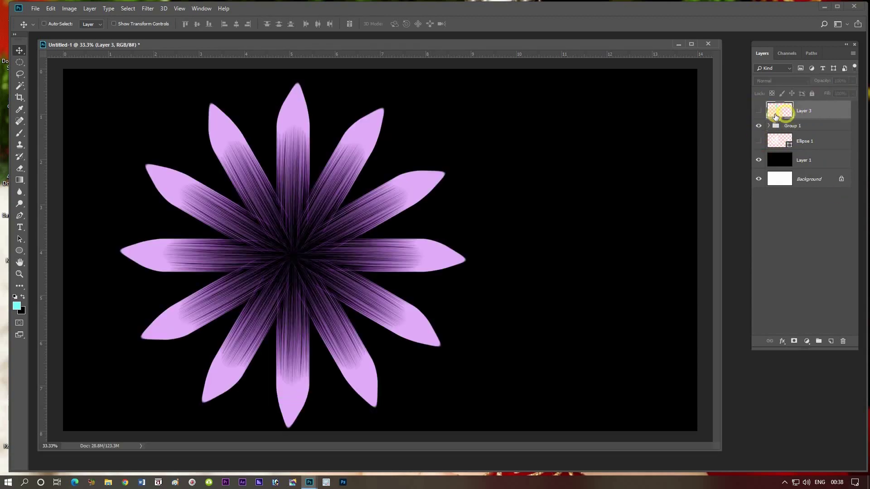
{"action": "left_click", "coordinate": [759, 111]}
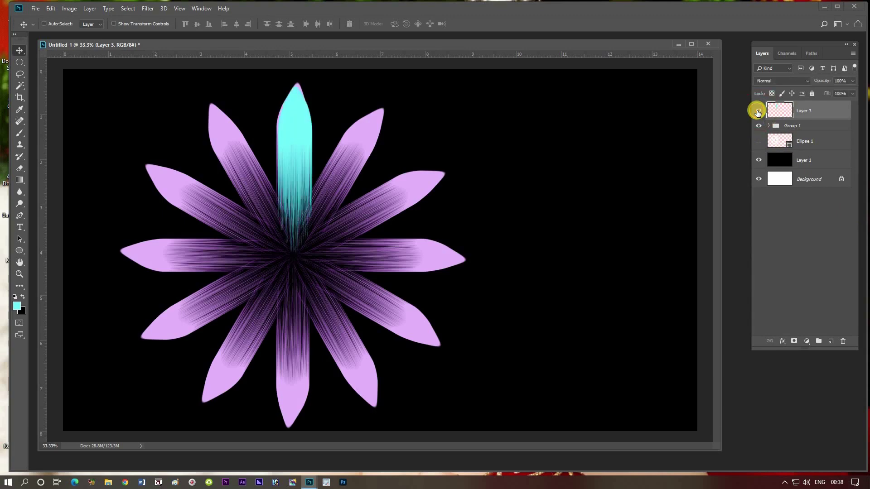
{"action": "key", "text": "ctrl"}
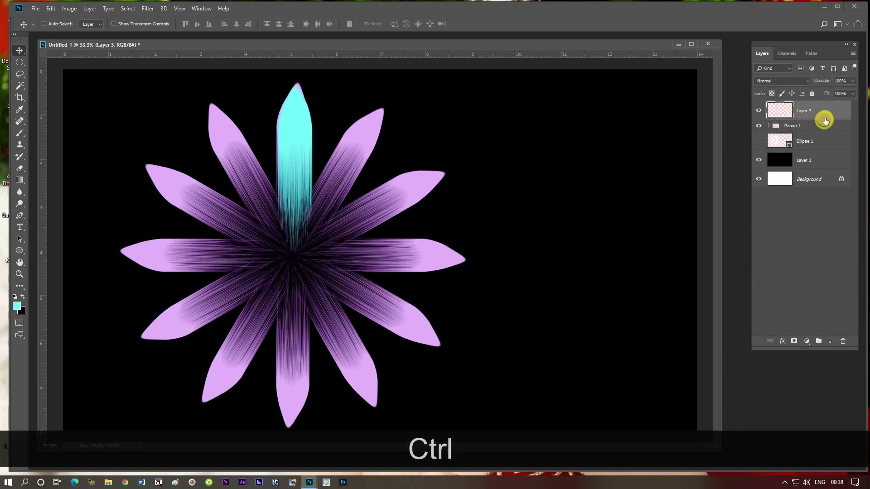
{"action": "mouse_move", "coordinate": [823, 117]}
{"action": "left_mouse_down"}
{"action": "mouse_move", "coordinate": [834, 137]}
{"action": "mouse_move", "coordinate": [827, 128]}
{"action": "left_mouse_up"}
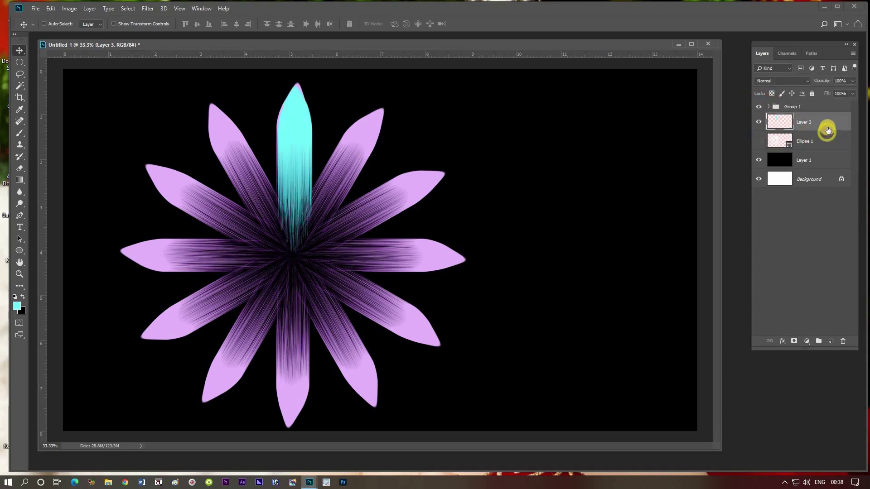
- Rotate the cyan petal on Layer 3 by 15° around its lower end so it sits between two purple petals
{"action": "key", "text": "ctrl"}
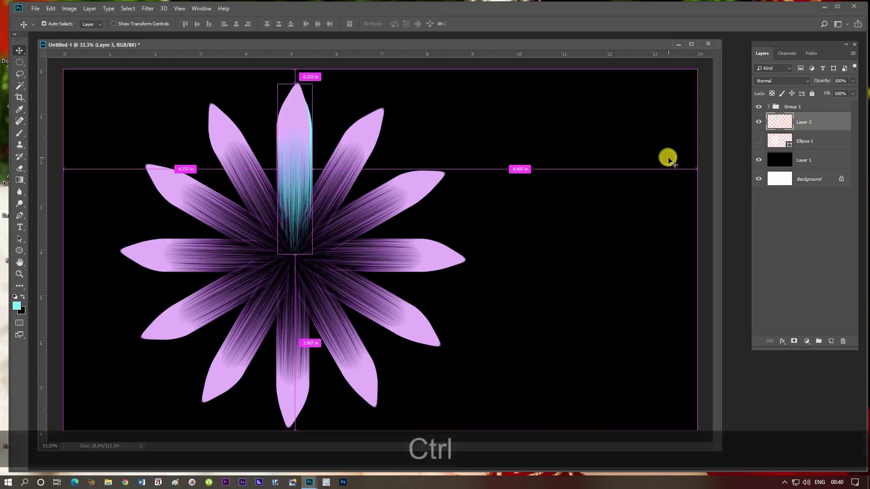
{"action": "key", "text": "ctrl+t"}
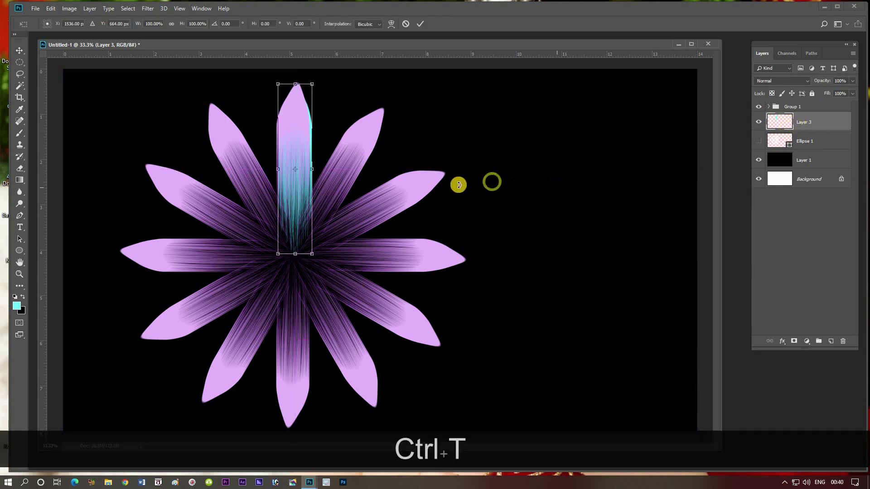
{"action": "key", "text": "shift+alt"}
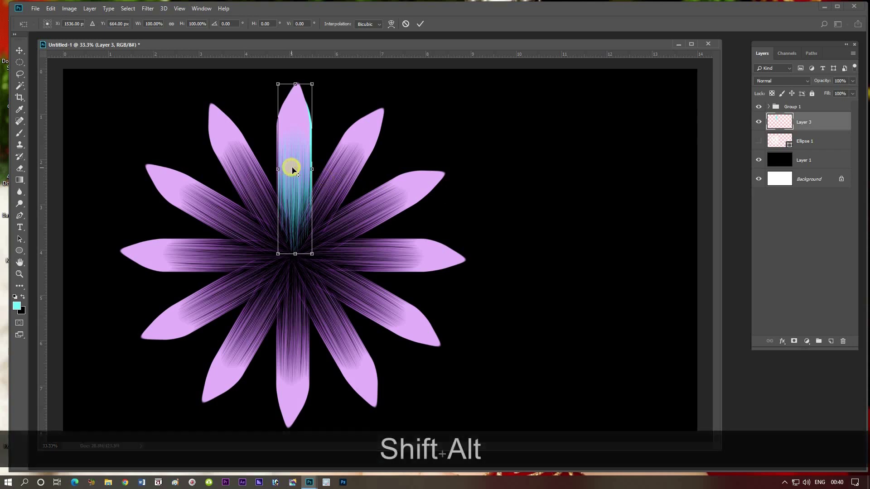
{"action": "left_click_drag", "start_coordinate": [296, 182], "coordinate": [295, 258]}
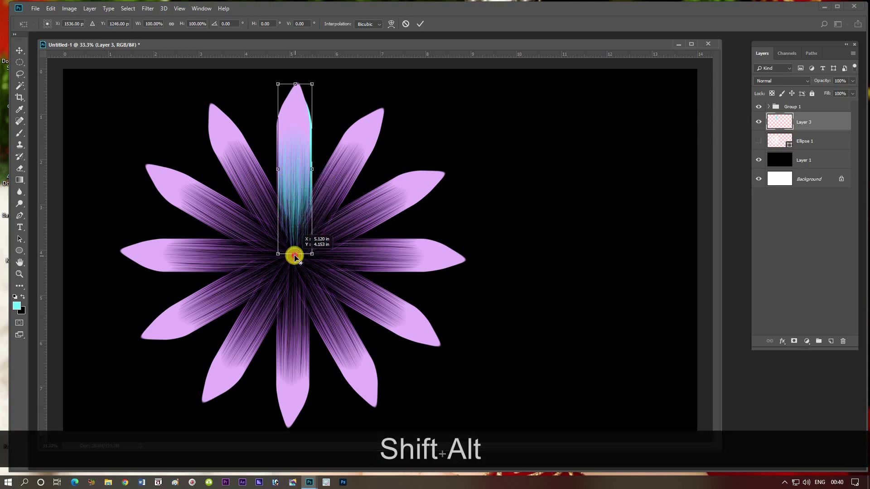
{"action": "left_click_drag", "start_coordinate": [295, 255], "coordinate": [294, 254]}
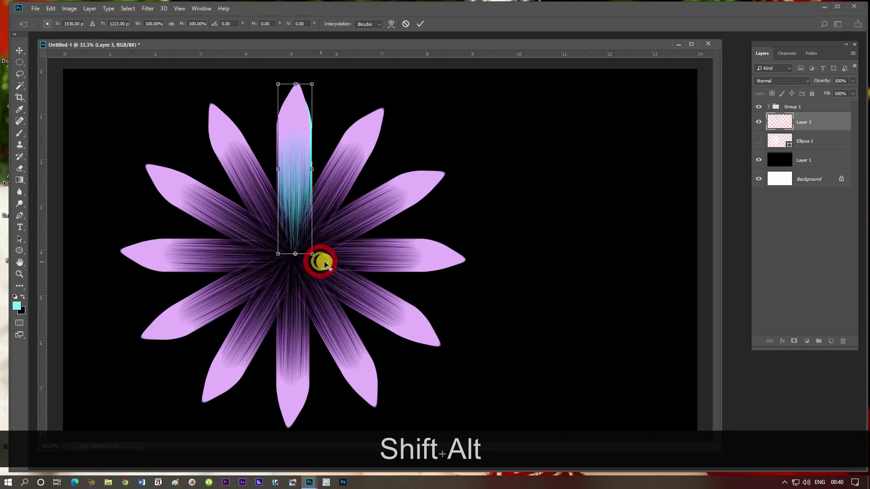
{"action": "left_click", "coordinate": [233, 23]}
{"action": "key", "text": "BackSpace"}
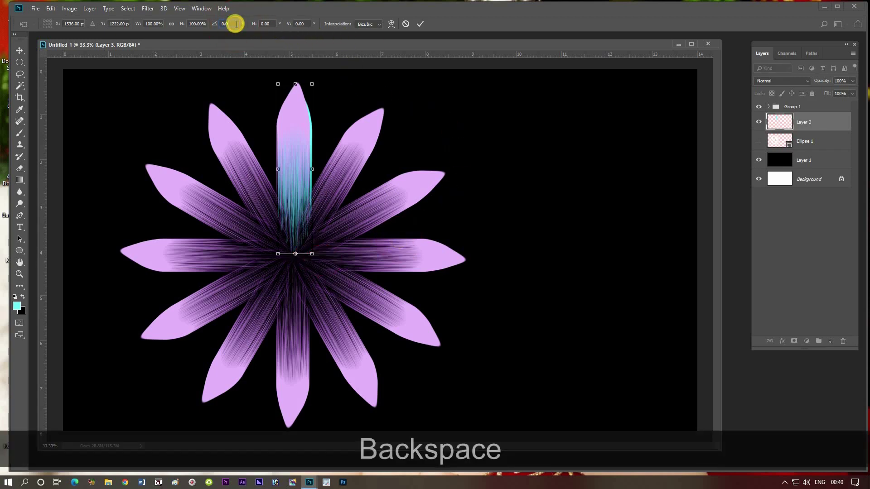
{"action": "type", "text": "15"}
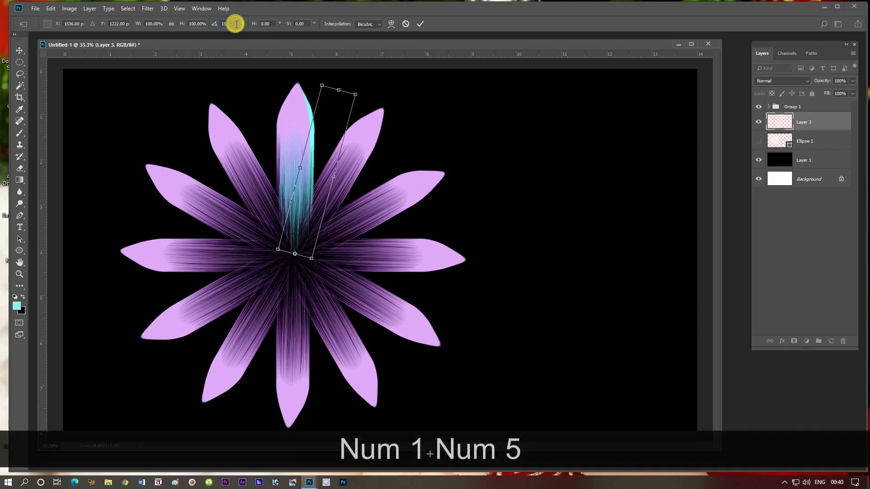
{"action": "key", "text": "Return"}
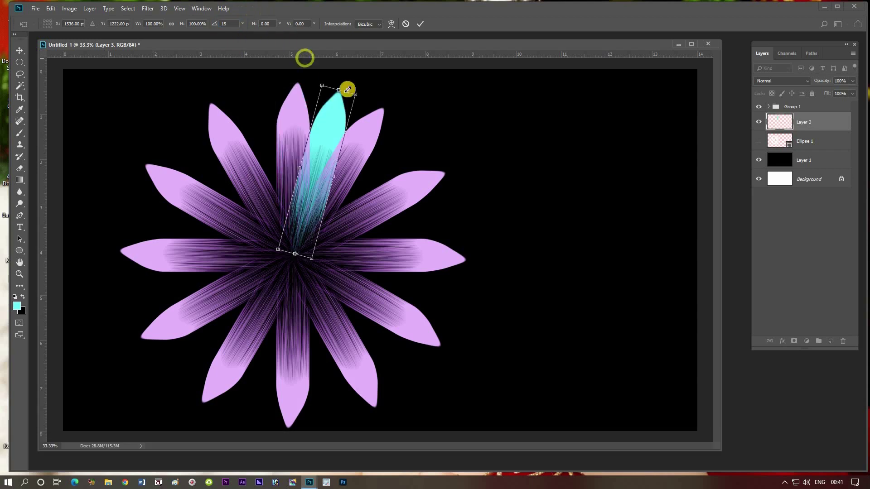
{"action": "left_click", "coordinate": [422, 23]}
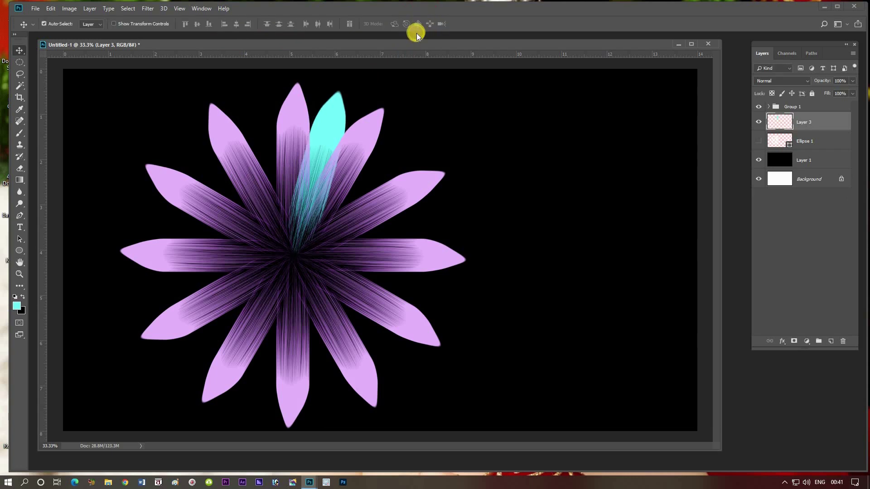
- Rotate the cyan petal on Layer 3 by 30° with its reference point moved to the flower's centre
{"action": "key", "text": "ctrl+t"}
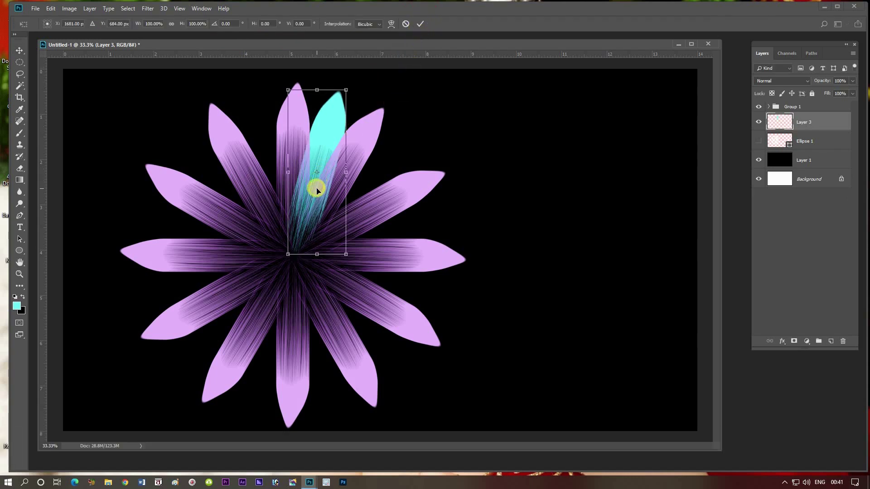
{"action": "key", "text": "alt"}
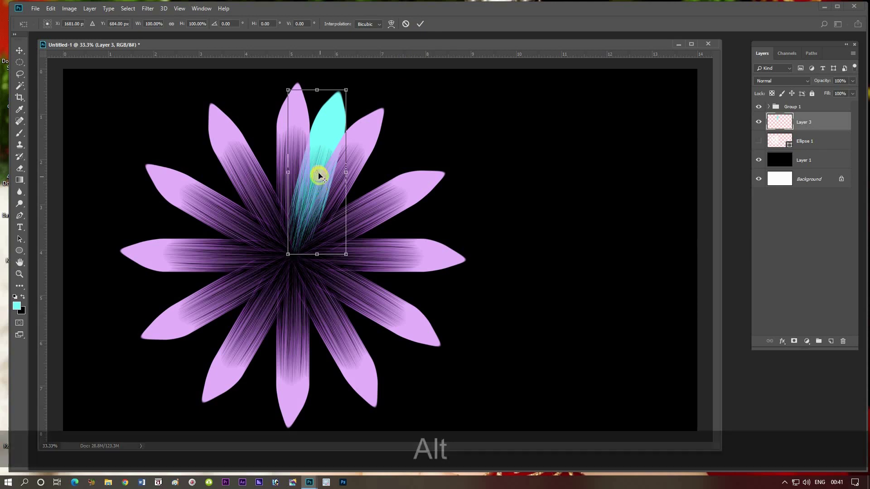
{"action": "left_click_drag", "start_coordinate": [317, 172], "coordinate": [291, 253]}
{"action": "left_click", "coordinate": [335, 245]}
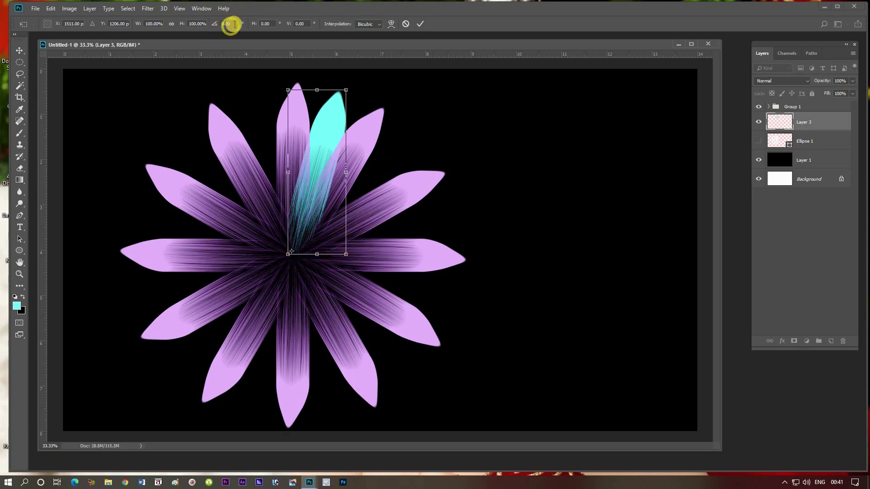
{"action": "key", "text": "BackSpace"}
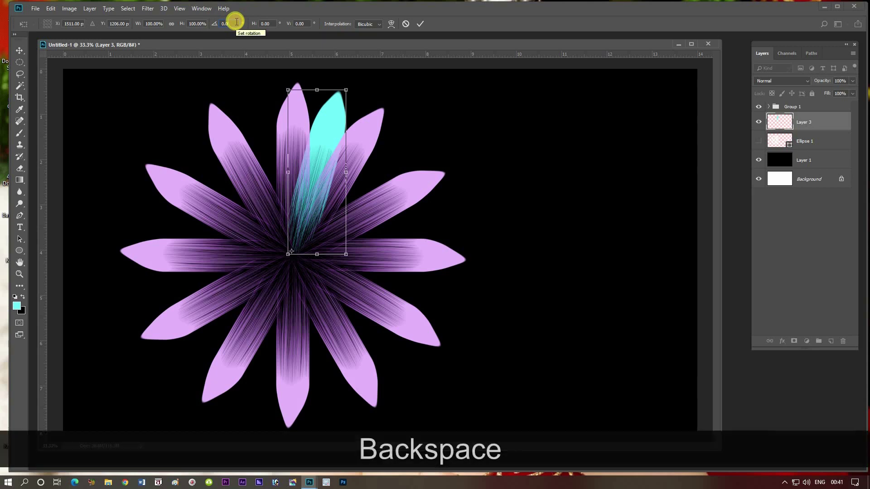
{"action": "type", "text": "30"}
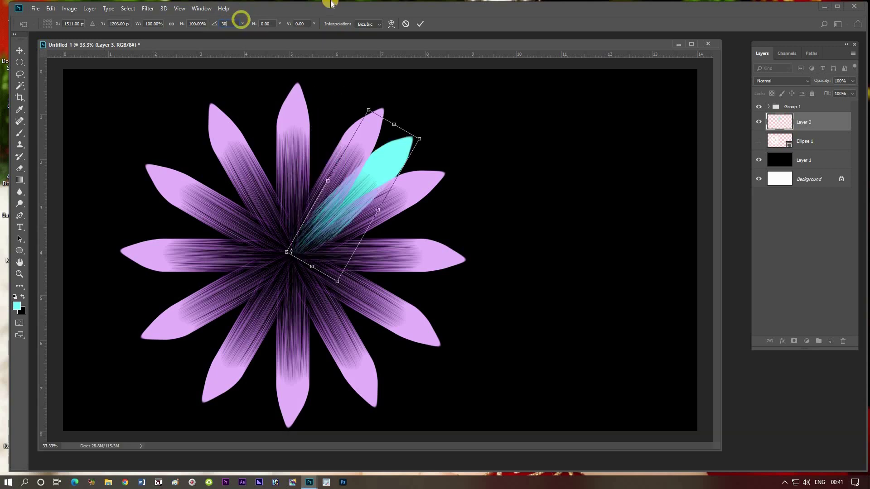
{"action": "left_click", "coordinate": [420, 23]}
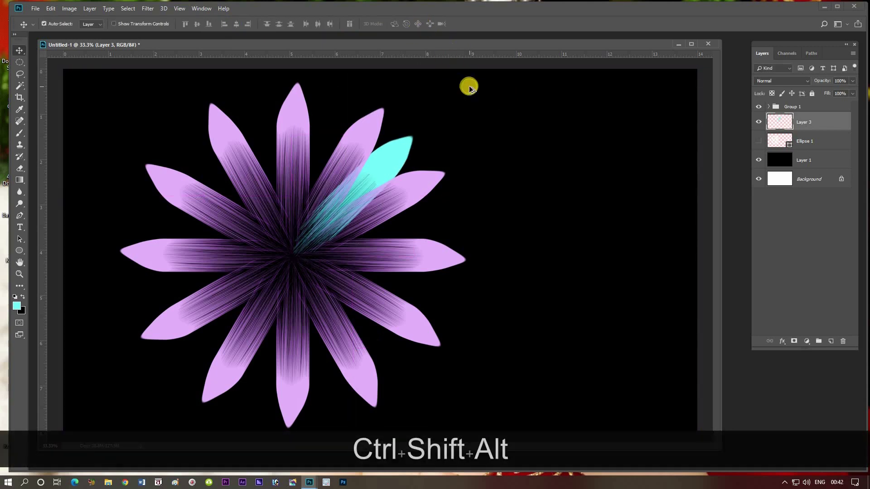
- Repeat the 30° rotation on duplicates of the cyan petal, adding eleven copies to complete a ring of twelve
{"action": "key", "text": "ctrl+shift+alt+t"}
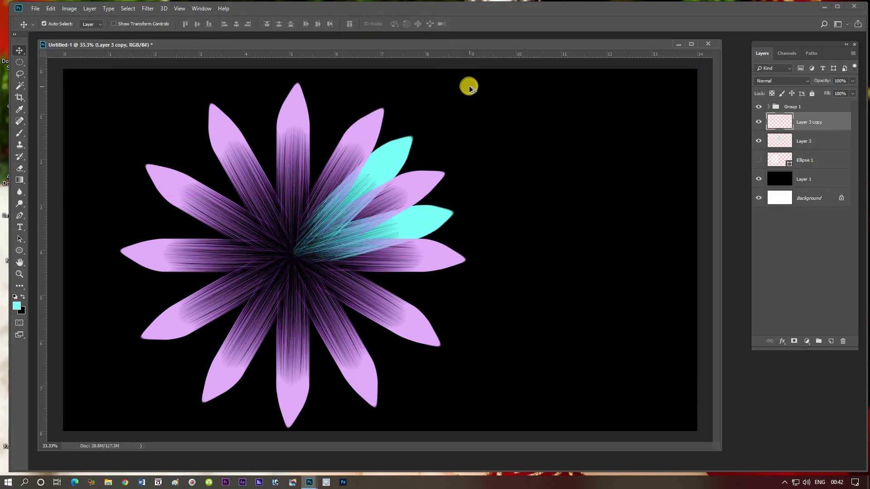
{"action": "key", "text": "ctrl+shift+alt+t"}
{"action": "key", "text": "ctrl+shift+alt+t"}
{"action": "key", "text": "ctrl+shift+alt+t"}
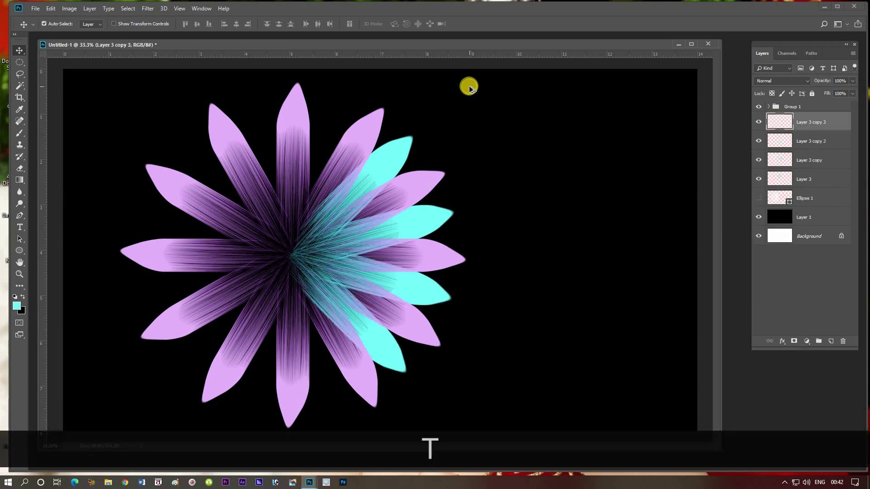
{"action": "key", "text": "ctrl+shift+alt+t"}
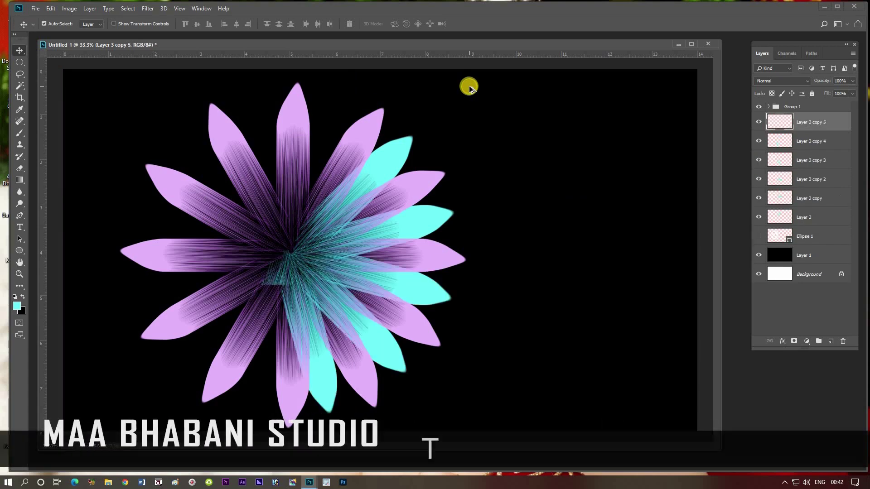
{"action": "key", "text": "ctrl+shift+alt+t"}
{"action": "key", "text": "ctrl+shift+alt+t"}
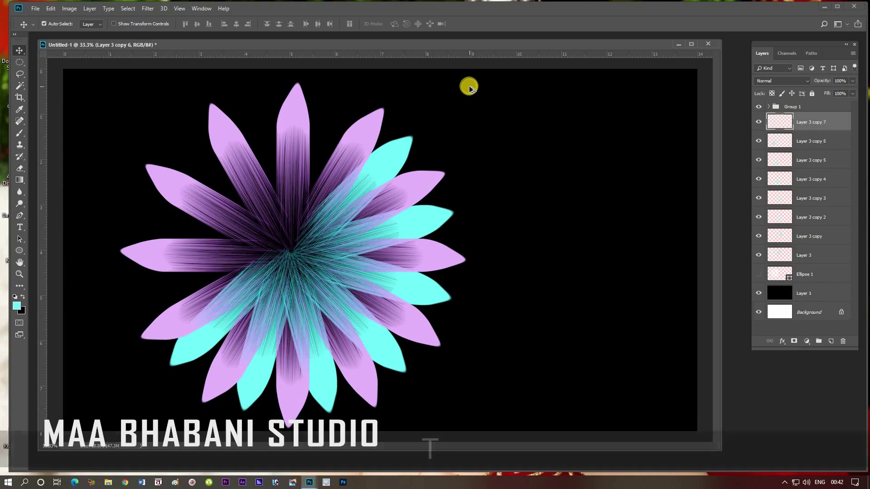
{"action": "key", "text": "ctrl+shift+alt+t"}
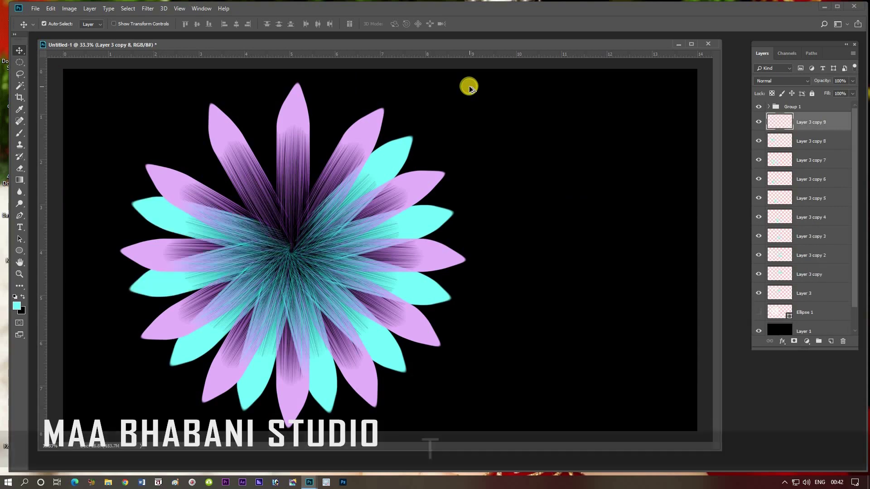
{"action": "key", "text": "ctrl+shift+alt+t"}
{"action": "key", "text": "ctrl+shift+alt+t"}
{"action": "key", "text": "ctrl+shift+alt+t"}
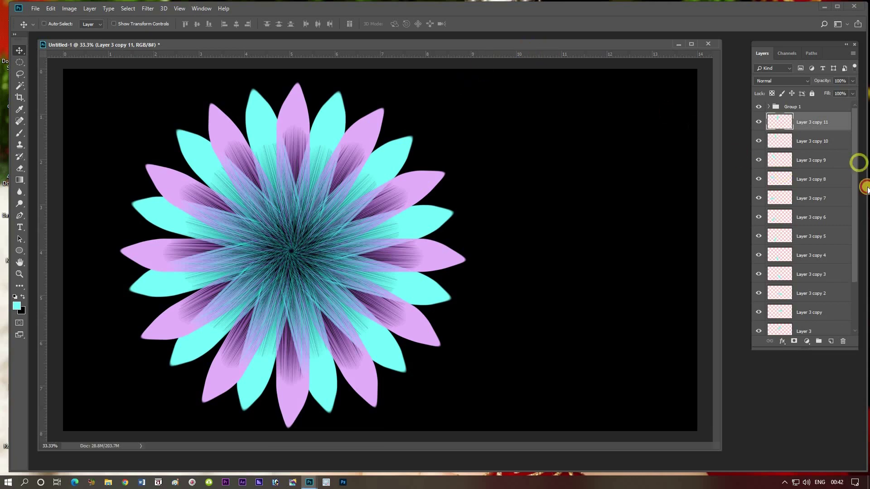
- Select all cyan petal layers from Layer 3 copy 11 to Layer 3 and group them
{"action": "scroll", "coordinate": [851, 190], "scroll_direction": "down", "scroll_amount": 3}
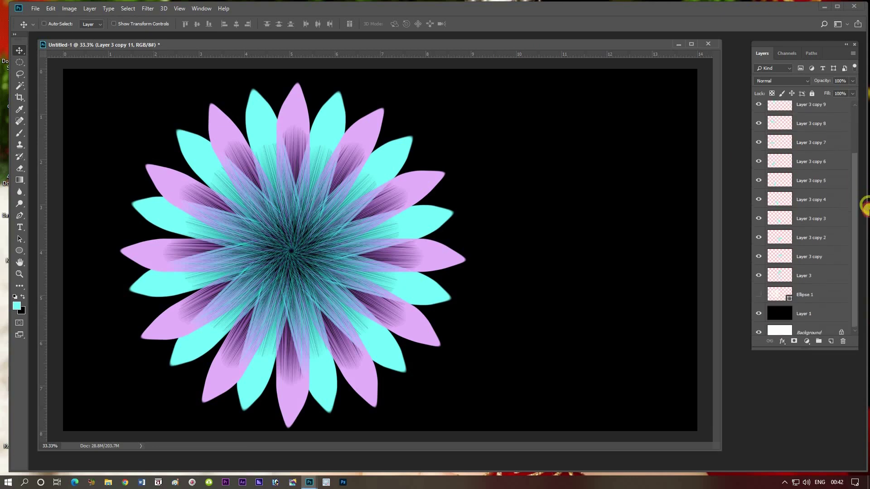
{"action": "left_click", "coordinate": [822, 269], "text": "shift"}
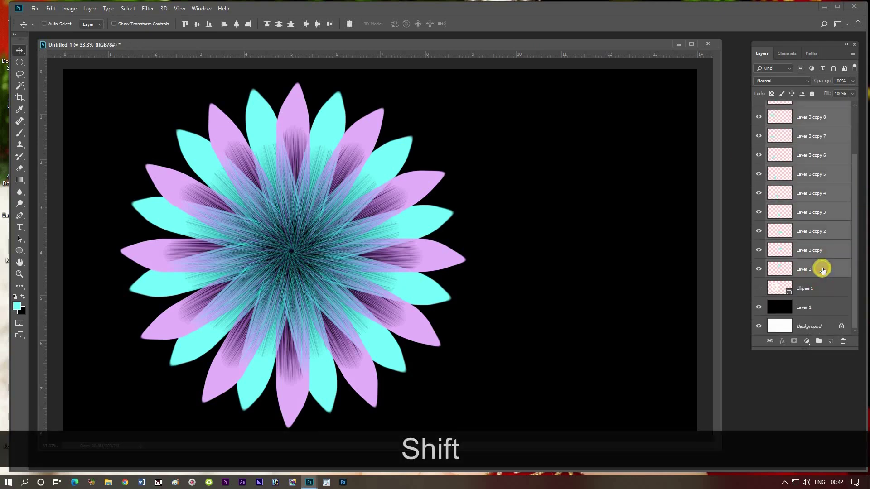
{"action": "key", "text": "ctrl+g"}
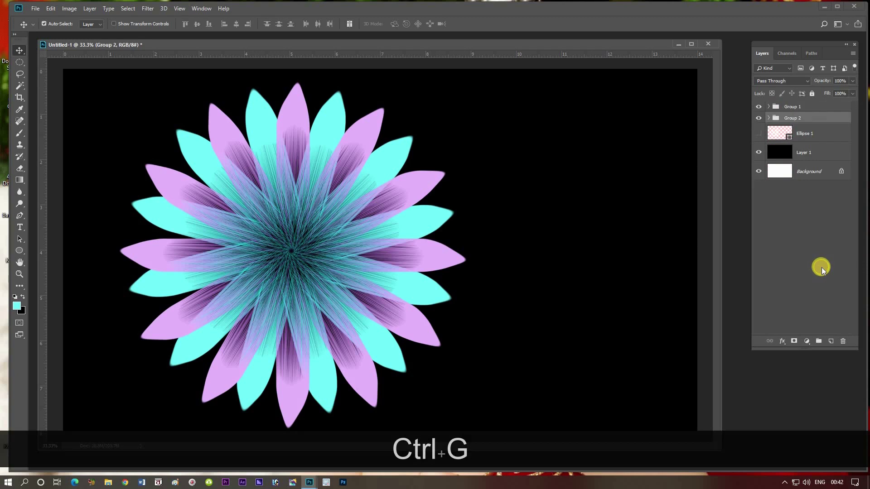
- Scale both petal groups together to about 4.9 inches wide and move the flower right and slightly up, just right of the canvas centre
{"action": "left_click", "coordinate": [820, 107], "text": "ctrl"}
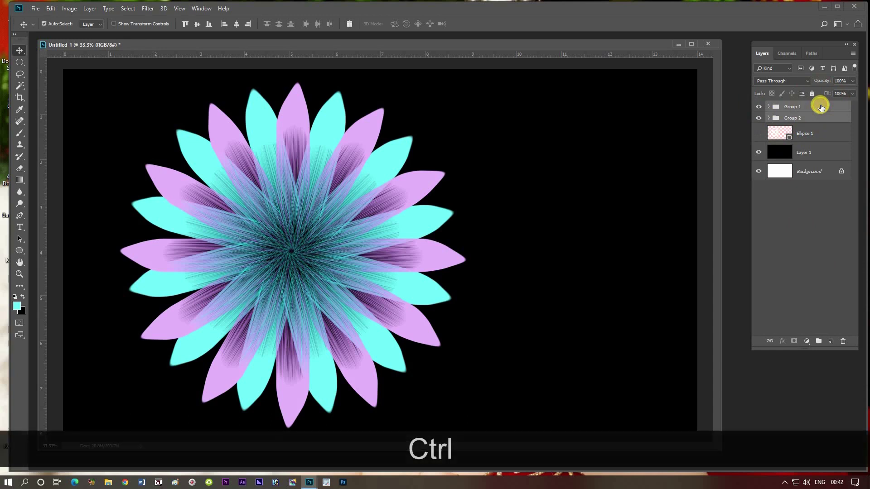
{"action": "key", "text": "ctrl+t"}
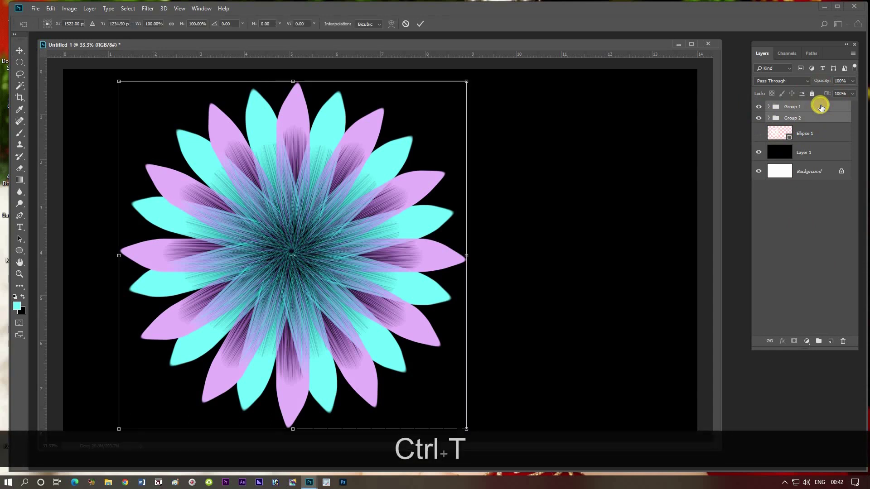
{"action": "left_click_drag", "start_coordinate": [466, 428], "coordinate": [406, 374]}
{"action": "left_click_drag", "start_coordinate": [291, 299], "coordinate": [290, 298]}
{"action": "key", "text": "Return"}
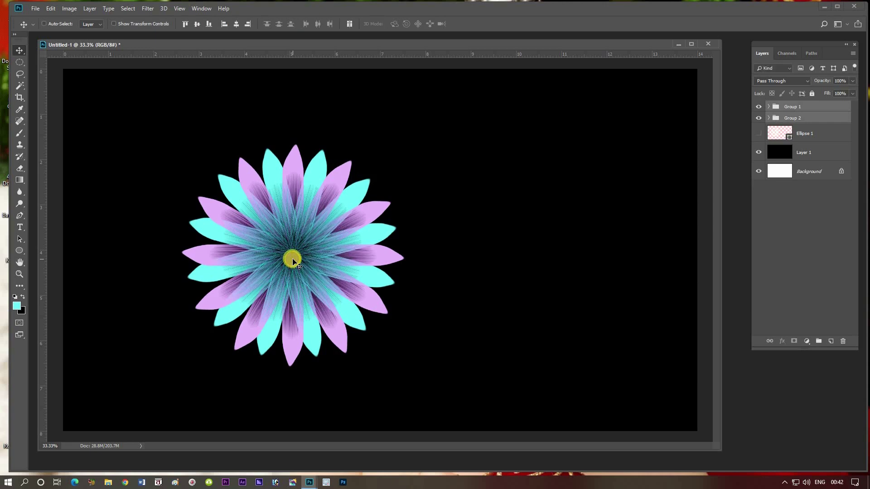
{"action": "left_click_drag", "start_coordinate": [309, 257], "coordinate": [436, 230]}
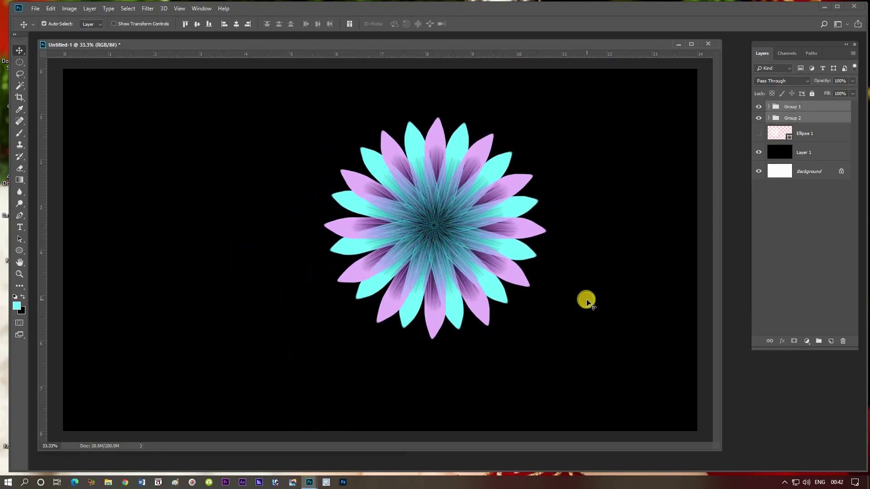
- Group the two petal groups, duplicate the result, and shrink and rotate the copy about its centre to about 3.6 inches wide with offset petals
{"action": "key", "text": "ctrl+g"}
{"action": "key", "text": "ctrl+j"}
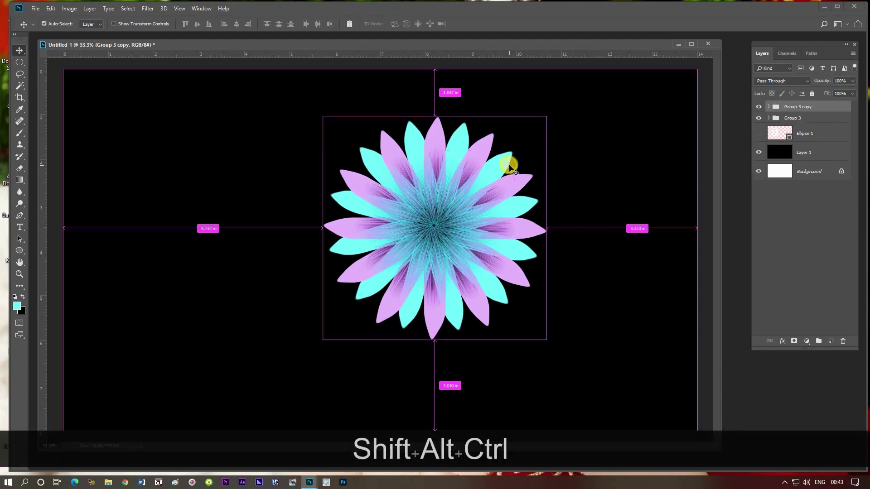
{"action": "key", "text": "ctrl+shift+alt+t"}
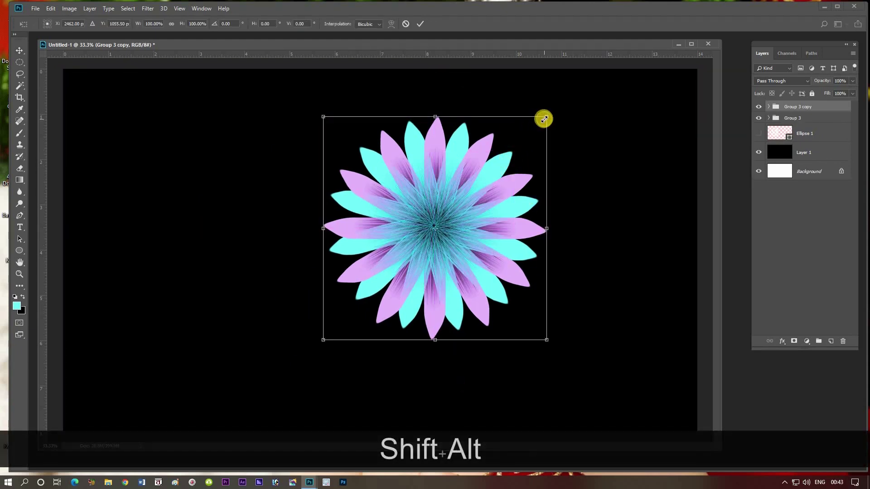
{"action": "left_click_drag", "start_coordinate": [544, 117], "coordinate": [495, 130]}
{"action": "left_click_drag", "start_coordinate": [495, 128], "coordinate": [496, 128]}
{"action": "key", "text": "Return"}
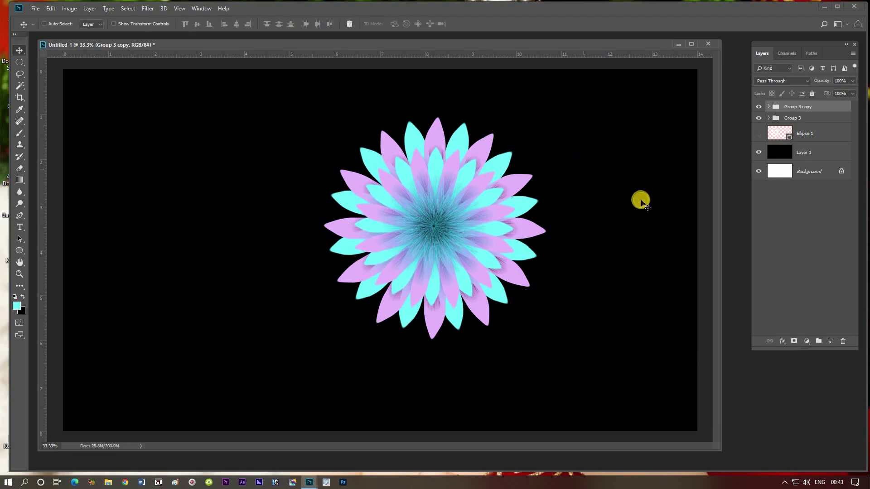
- Duplicate Group 3 copy, then scale the duplicate to about 69% and rotate it about -13.3° around its centre
{"action": "key", "text": "ctrl+j"}
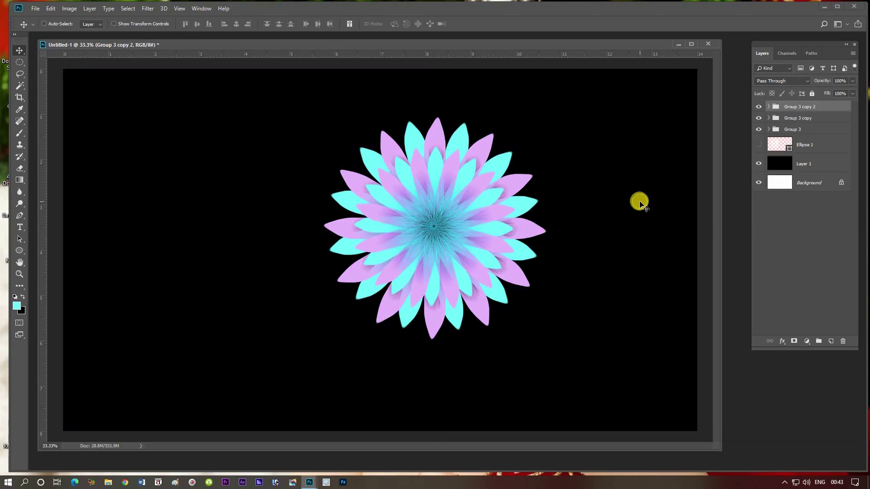
{"action": "key", "text": "ctrl+shift+t"}
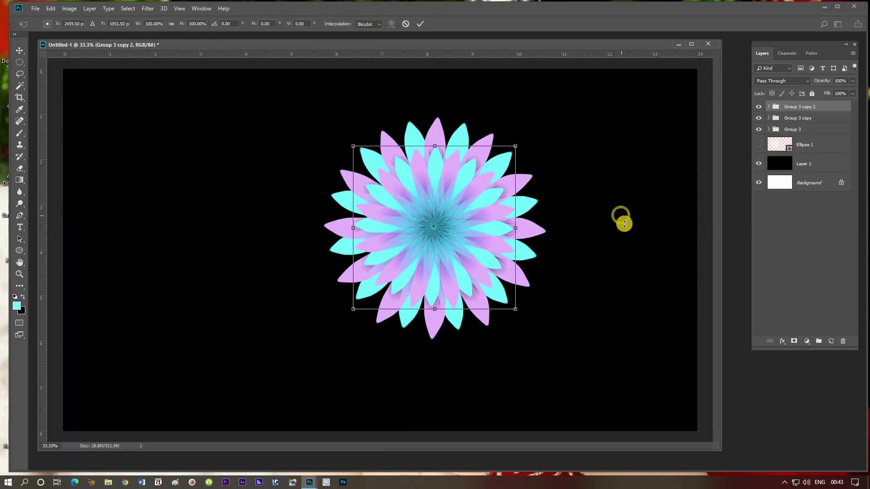
{"action": "mouse_move", "coordinate": [504, 153]}
{"action": "left_mouse_down"}
{"action": "mouse_move", "coordinate": [484, 173]}
{"action": "mouse_move", "coordinate": [503, 162]}
{"action": "mouse_move", "coordinate": [493, 145]}
{"action": "left_mouse_up"}
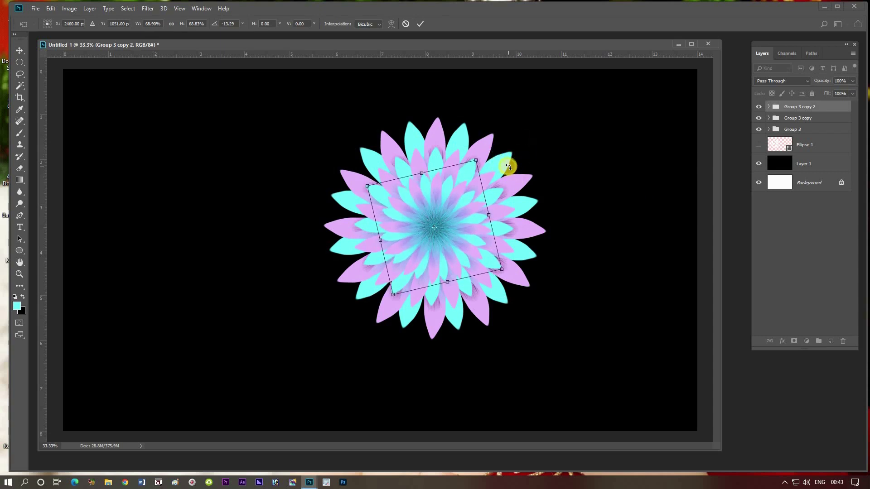
{"action": "key", "text": "Return"}
- Duplicate Group 3 copy 2, then scale the duplicate to about 65% and rotate it about -16.4° around its centre
{"action": "key", "text": "ctrl+j"}
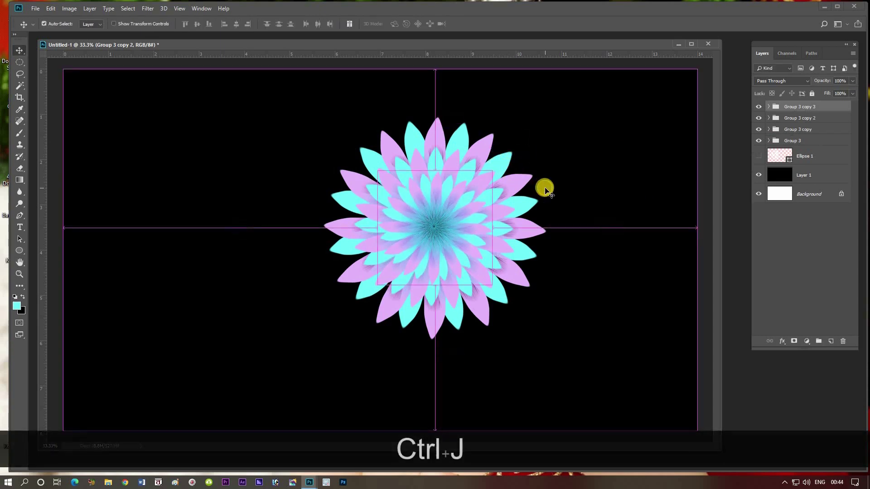
{"action": "key", "text": "ctrl+t"}
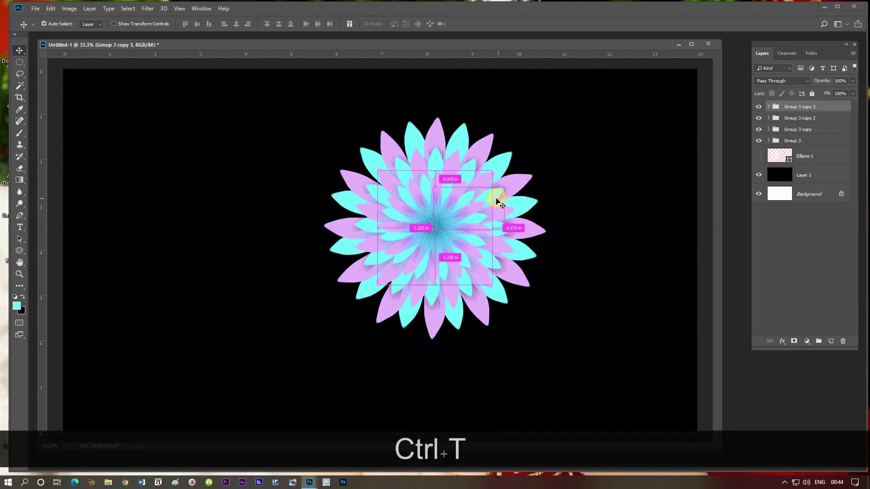
{"action": "left_click_drag", "start_coordinate": [493, 170], "coordinate": [472, 173]}
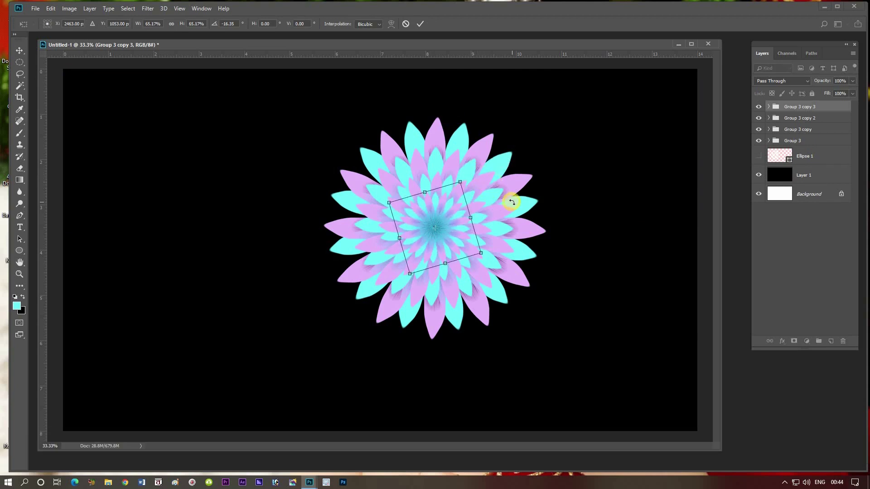
{"action": "key", "text": "Return"}
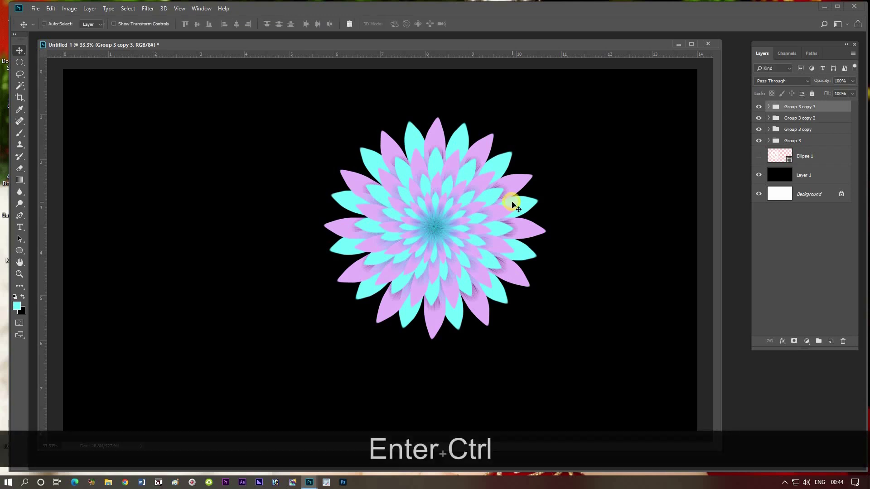
- Duplicate Group 3 copy 3, then shrink the duplicate around its centre to about 1 inch wide and rotate it to offset its petals
{"action": "key", "text": "ctrl+j"}
{"action": "key", "text": "ctrl+t"}
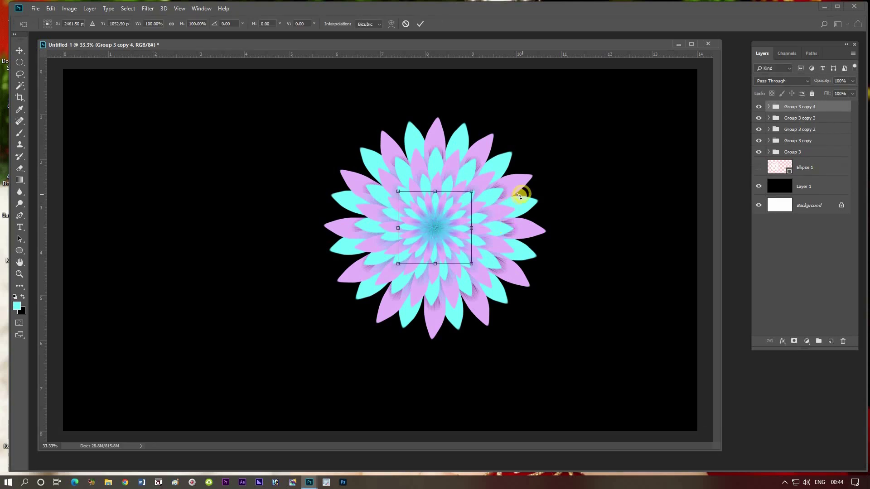
{"action": "left_click_drag", "start_coordinate": [483, 187], "coordinate": [455, 202]}
{"action": "key", "text": "Return"}
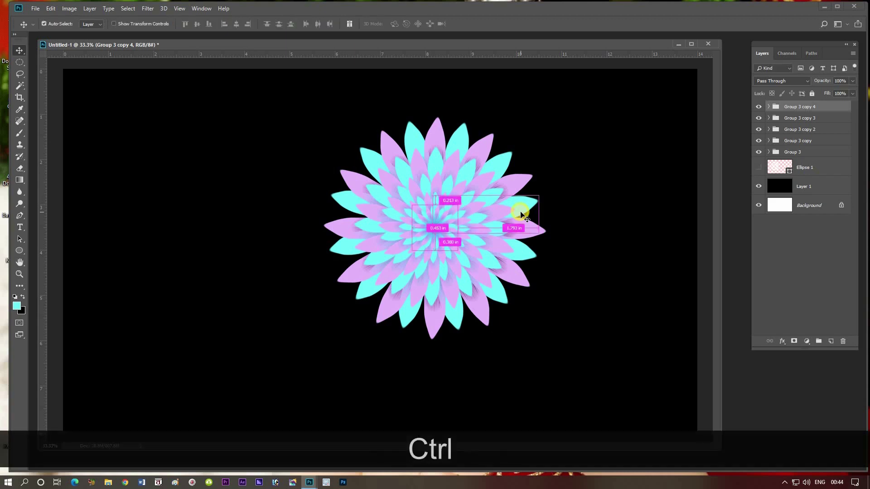
- Duplicate Group 3 copy 4 and shrink the duplicate around its centre to about 0.6 inch wide
{"action": "key", "text": "ctrl+j"}
{"action": "key", "text": "ctrl+t"}
{"action": "key", "text": "shift+alt"}
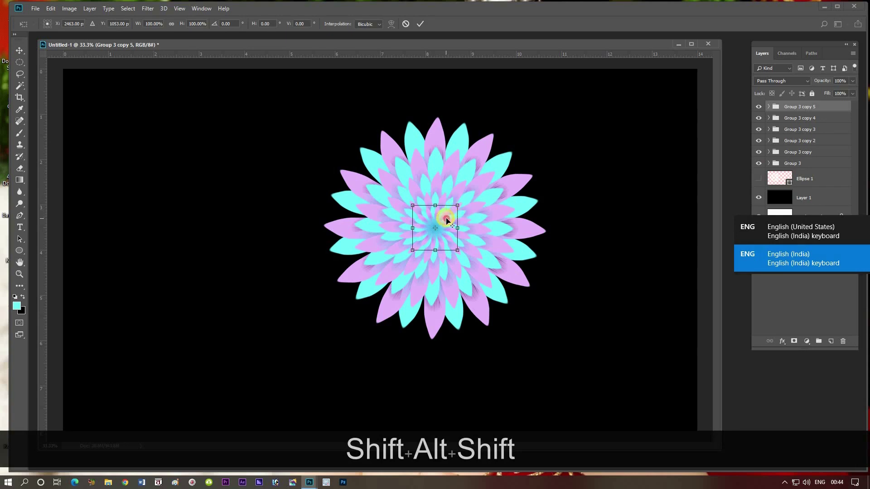
{"action": "left_click_drag", "start_coordinate": [455, 206], "coordinate": [446, 212]}
{"action": "key", "text": "alt+shift+Return"}
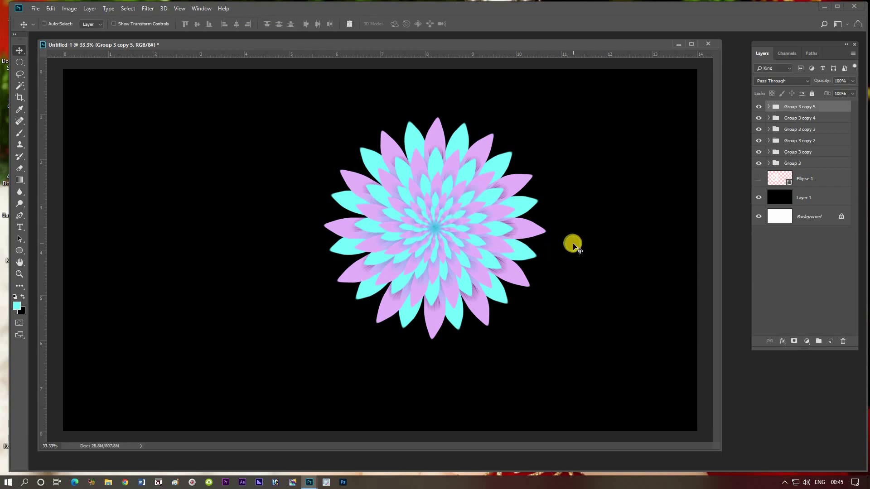
- Duplicate Group 3 copy 5 and shrink the duplicate around its centre to form the innermost petal ring
{"action": "key", "text": "ctrl+j"}
{"action": "key", "text": "ctrl+t"}
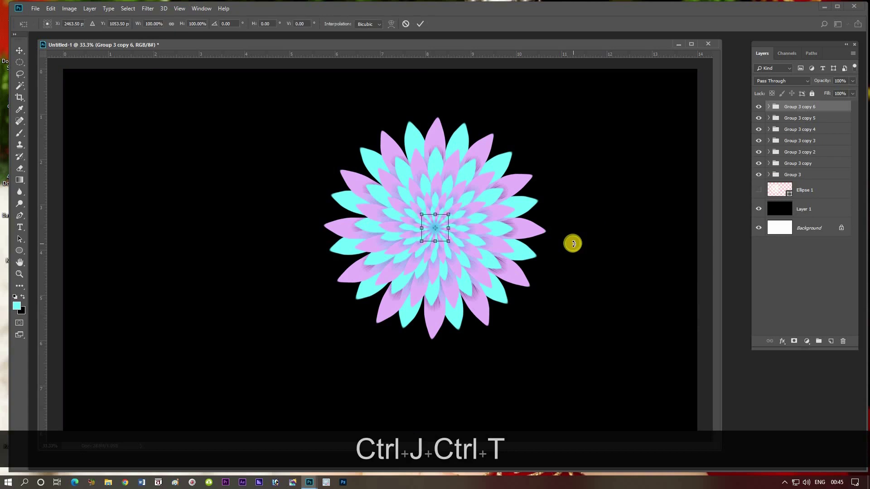
{"action": "left_click_drag", "start_coordinate": [449, 213], "coordinate": [443, 224]}
{"action": "key", "text": "Return"}
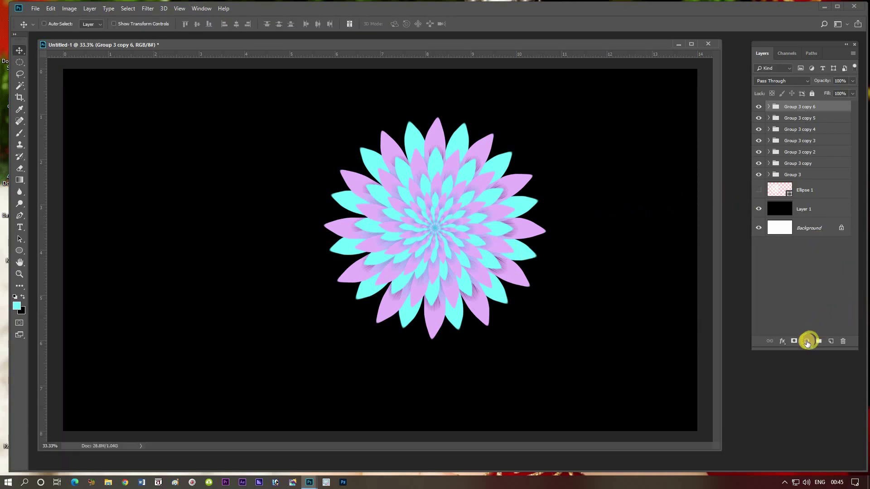
- Add a Curves adjustment above the flower groups, moving the shadow point to input 100, output 0 and the highlight point to output 227
{"action": "left_click", "coordinate": [807, 341]}
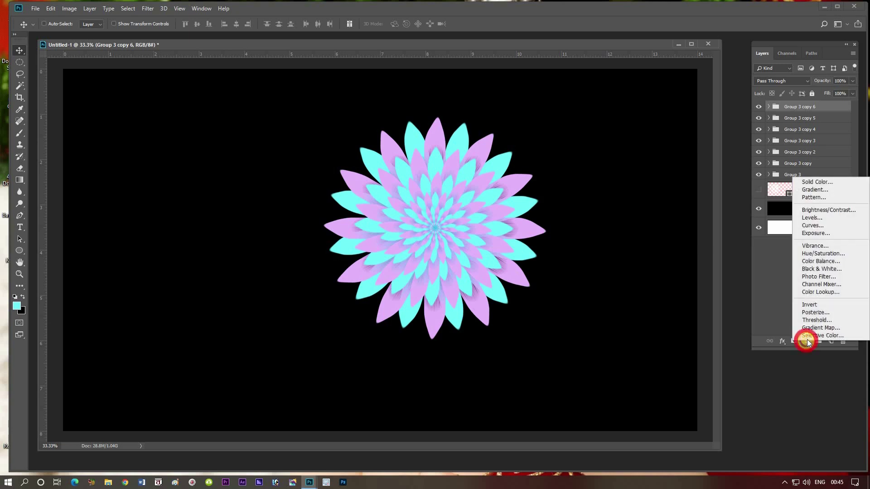
{"action": "left_click", "coordinate": [812, 226]}
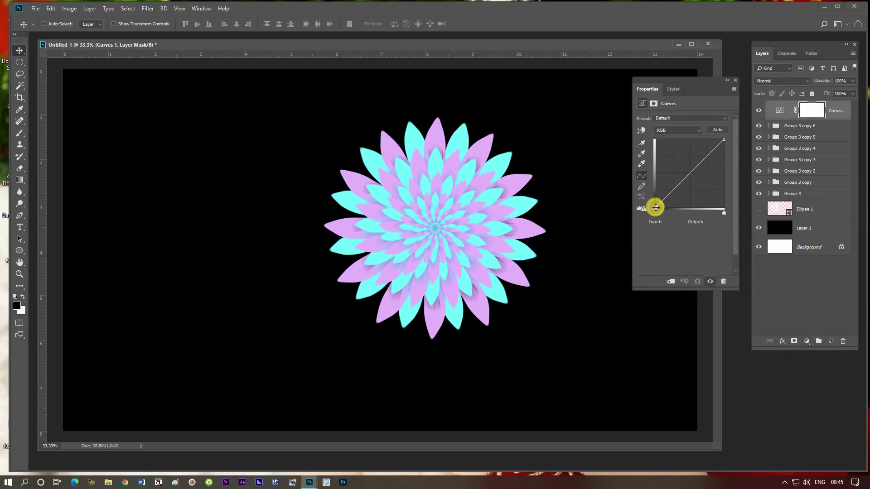
{"action": "left_click_drag", "start_coordinate": [655, 207], "coordinate": [681, 212]}
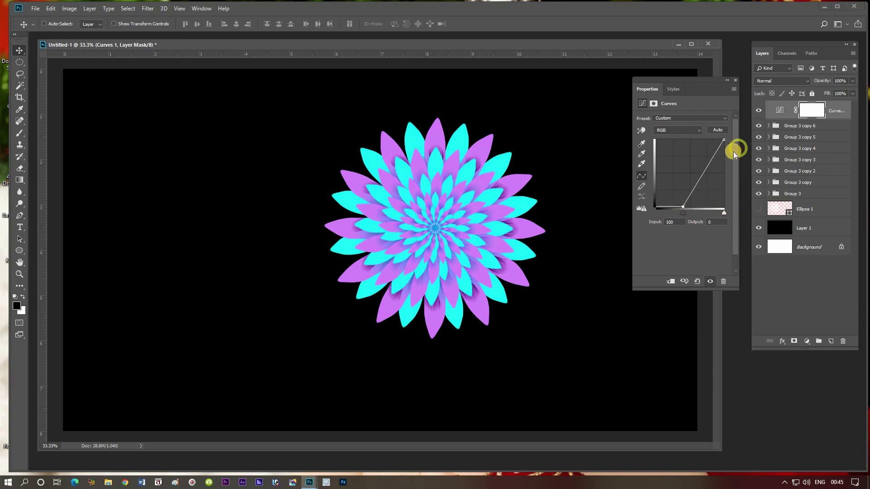
{"action": "left_click_drag", "start_coordinate": [722, 140], "coordinate": [725, 148]}
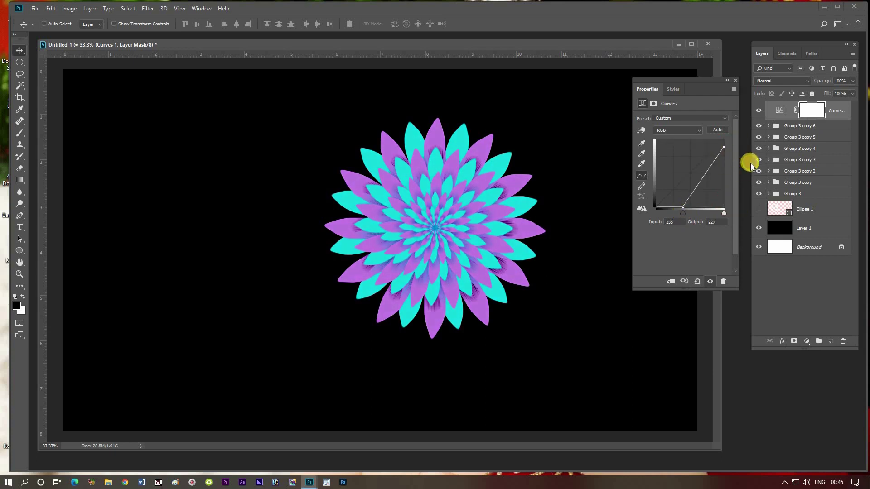
{"action": "left_click", "coordinate": [712, 150]}
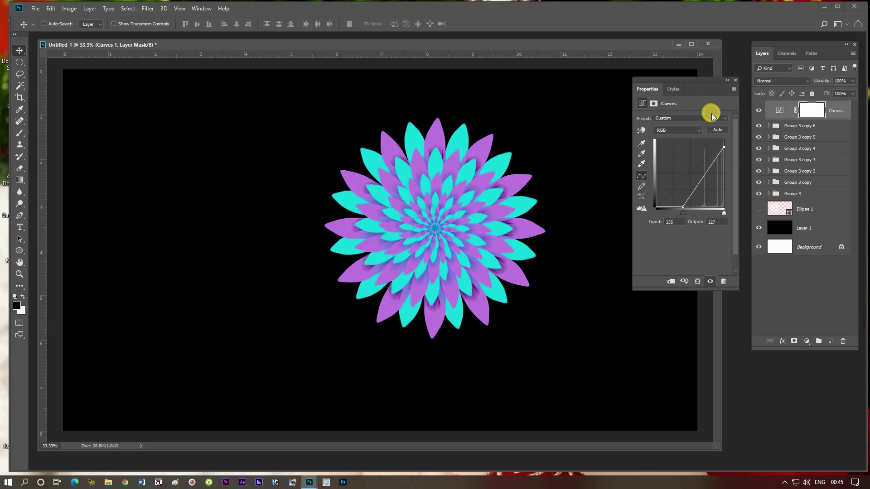
{"action": "left_click", "coordinate": [737, 78]}
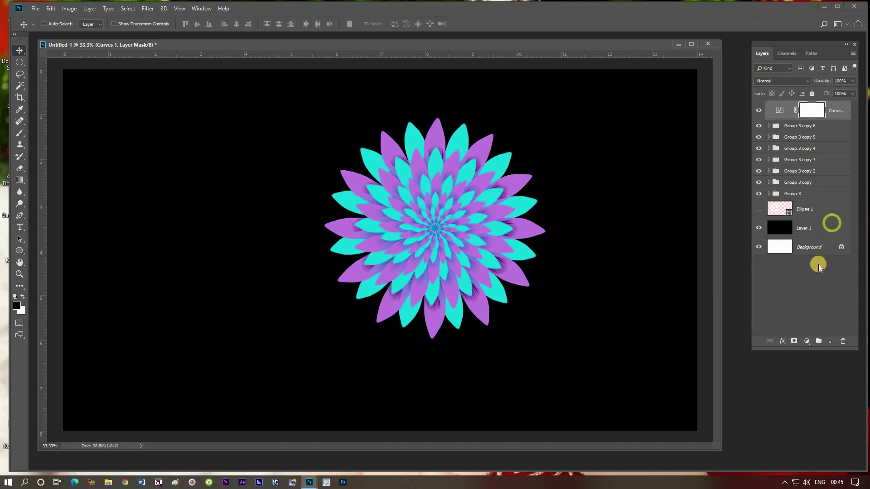
- Add a Brightness/Contrast adjustment above the Curves layer with brightness -46 and contrast 24
{"action": "left_click", "coordinate": [808, 340]}
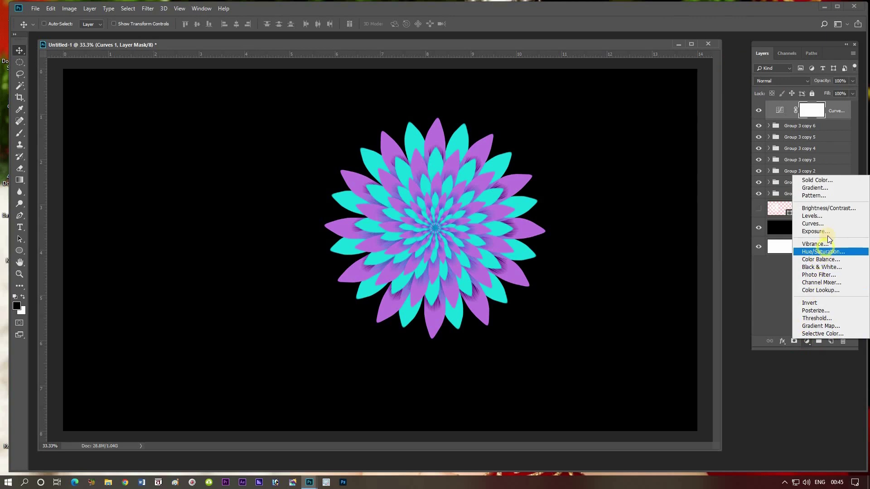
{"action": "left_click", "coordinate": [825, 209]}
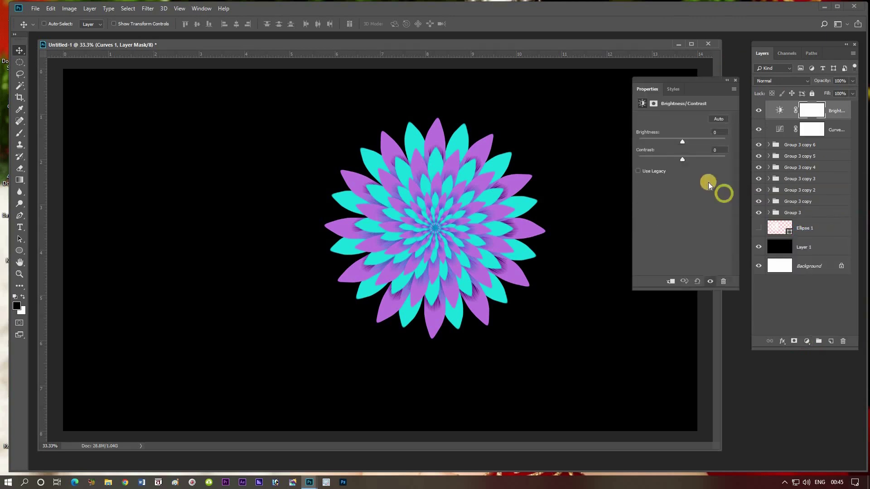
{"action": "mouse_move", "coordinate": [682, 143]}
{"action": "left_mouse_down"}
{"action": "mouse_move", "coordinate": [675, 143]}
{"action": "mouse_move", "coordinate": [696, 141]}
{"action": "mouse_move", "coordinate": [675, 142]}
{"action": "mouse_move", "coordinate": [683, 160]}
{"action": "mouse_move", "coordinate": [694, 162]}
{"action": "mouse_move", "coordinate": [670, 144]}
{"action": "left_mouse_up"}
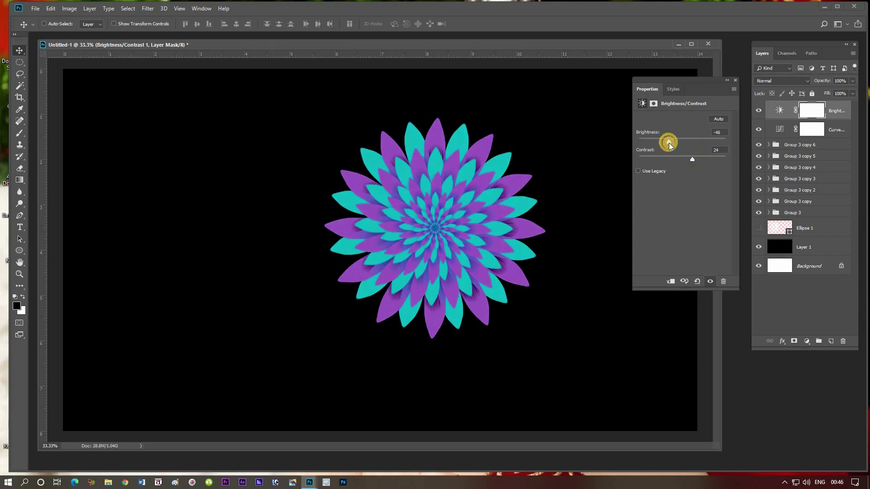
{"action": "left_click", "coordinate": [692, 159]}
{"action": "left_click", "coordinate": [733, 81]}
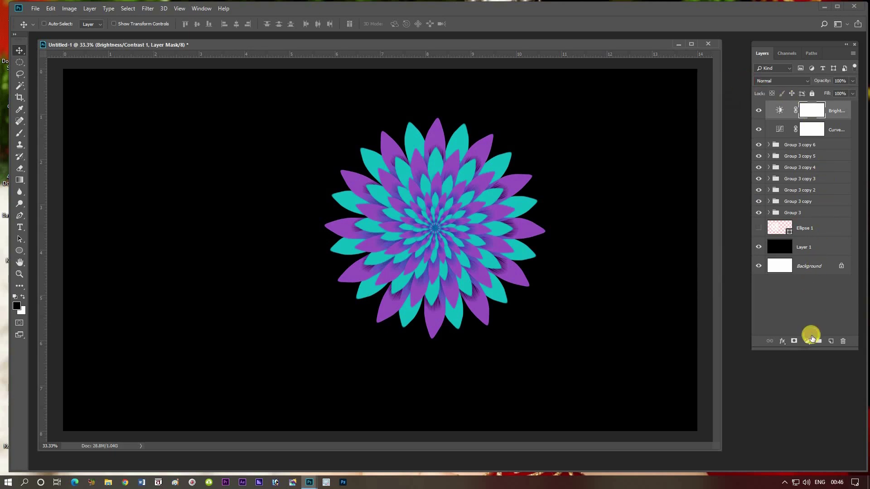
- Add a Hue/Saturation adjustment on top, shifting hue to about +25 and saturation to about +50, for magenta and blue petals
{"action": "left_click", "coordinate": [808, 342]}
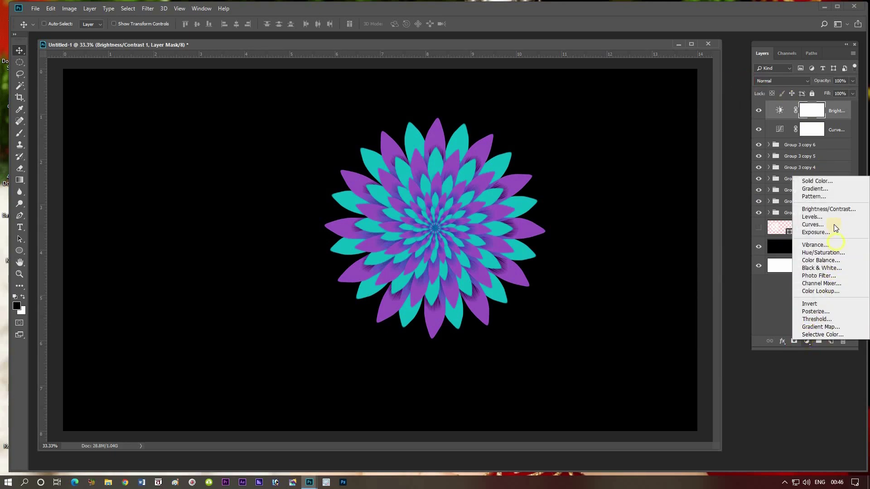
{"action": "left_click", "coordinate": [821, 253]}
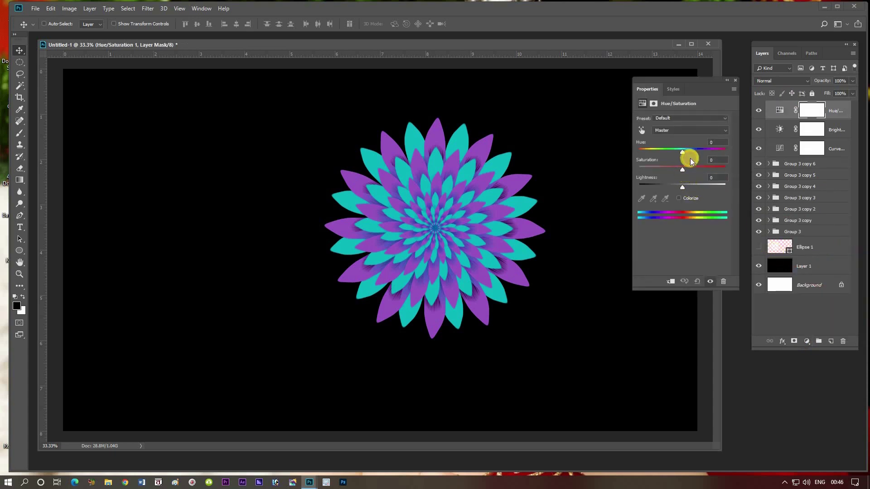
{"action": "left_click_drag", "start_coordinate": [681, 169], "coordinate": [704, 170]}
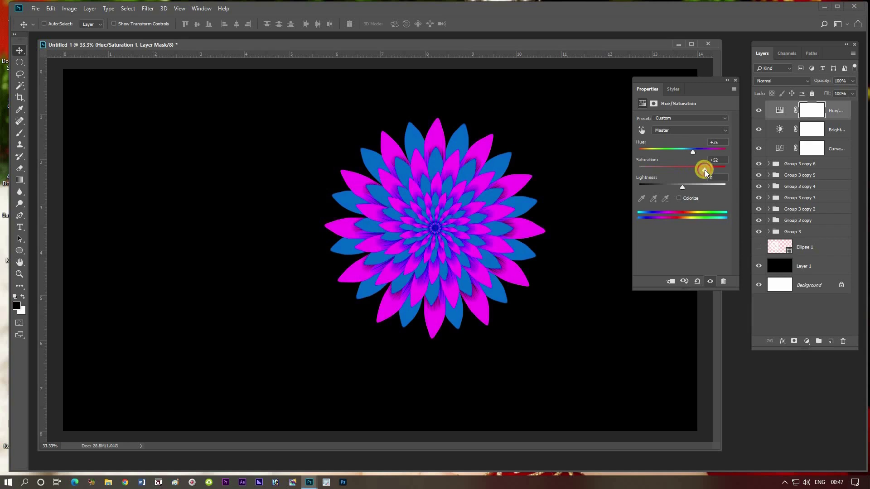
{"action": "mouse_move", "coordinate": [704, 173]}
{"action": "left_mouse_down"}
{"action": "mouse_move", "coordinate": [734, 166]}
{"action": "mouse_move", "coordinate": [684, 170]}
{"action": "mouse_move", "coordinate": [703, 171]}
{"action": "left_mouse_up"}
{"action": "left_click", "coordinate": [735, 82]}
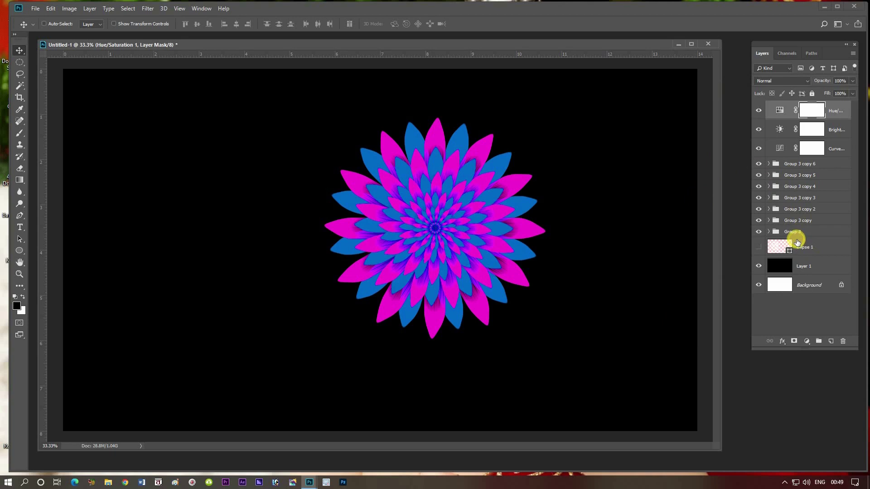
- Group the three adjustment layers with all the Group 3 petal groups and move the flower about 2.5 inches to the right
{"action": "left_click", "coordinate": [824, 232], "text": "shift"}
{"action": "key", "text": "ctrl"}
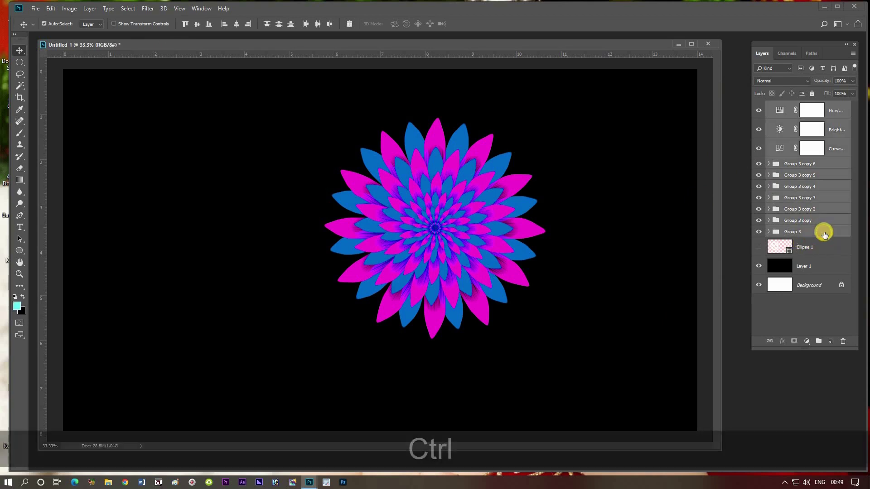
{"action": "key", "text": "ctrl+g"}
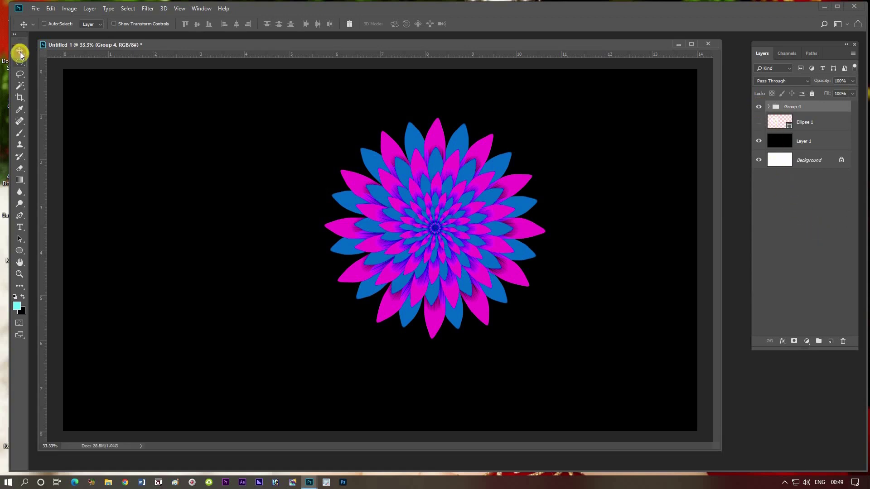
{"action": "left_click_drag", "start_coordinate": [449, 232], "coordinate": [552, 231]}
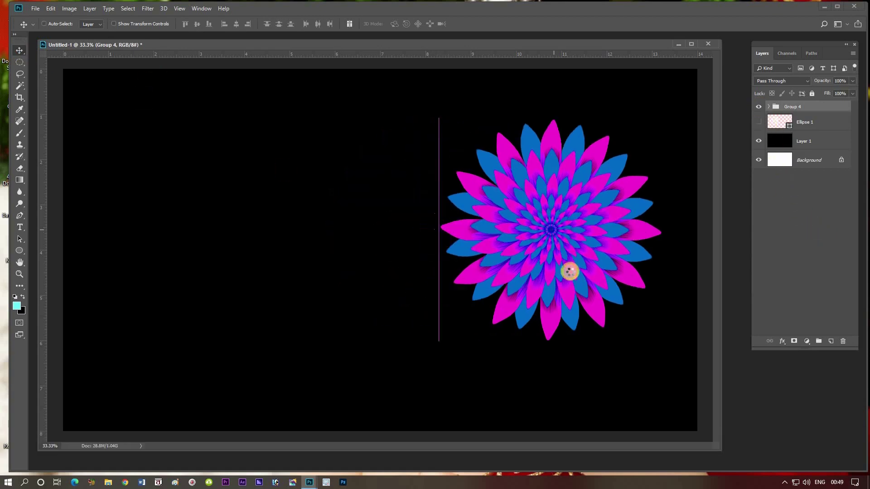
- Set the foreground colour to light orange, about #fc9f5a, and return to the Move tool
{"action": "left_click", "coordinate": [16, 308]}
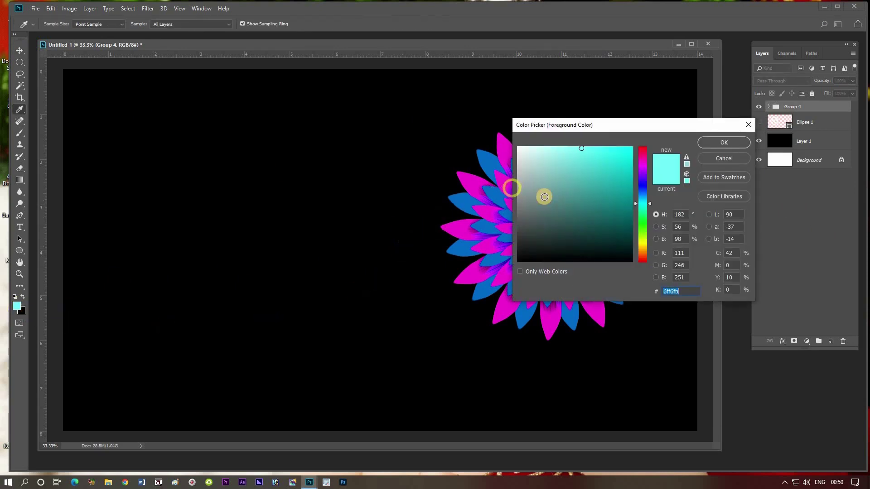
{"action": "left_click_drag", "start_coordinate": [635, 204], "coordinate": [639, 247]}
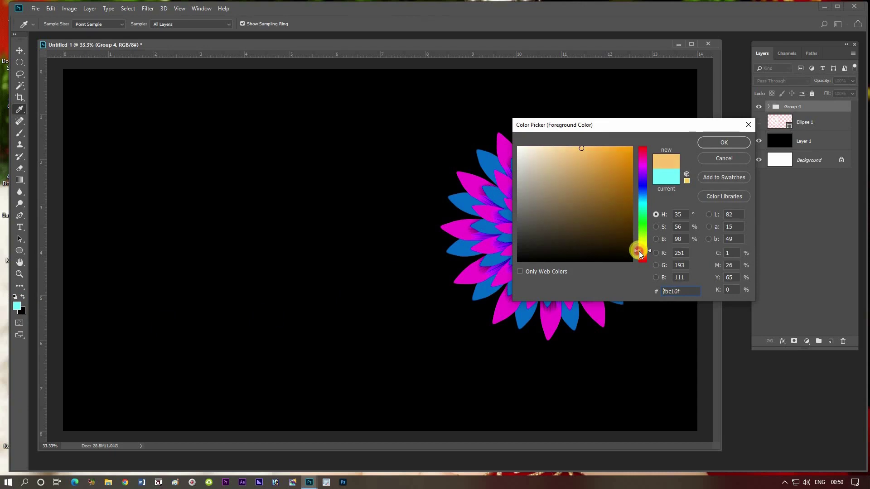
{"action": "left_click_drag", "start_coordinate": [638, 251], "coordinate": [628, 245]}
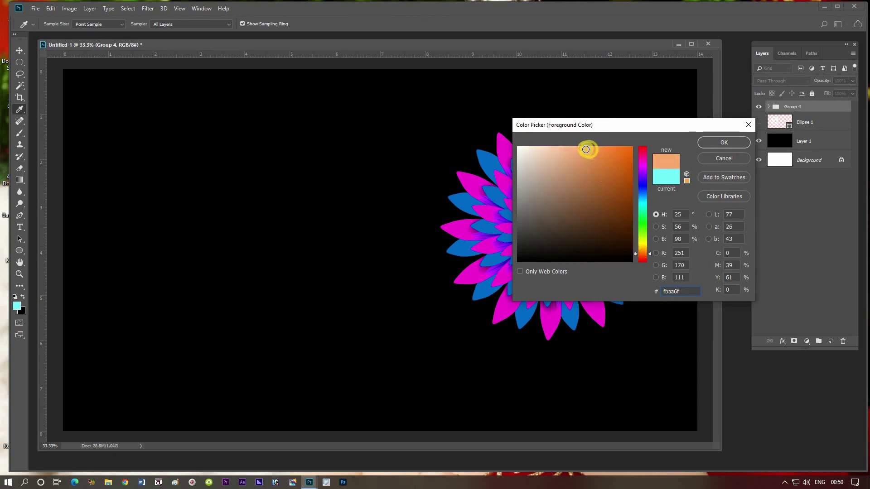
{"action": "left_click", "coordinate": [590, 148]}
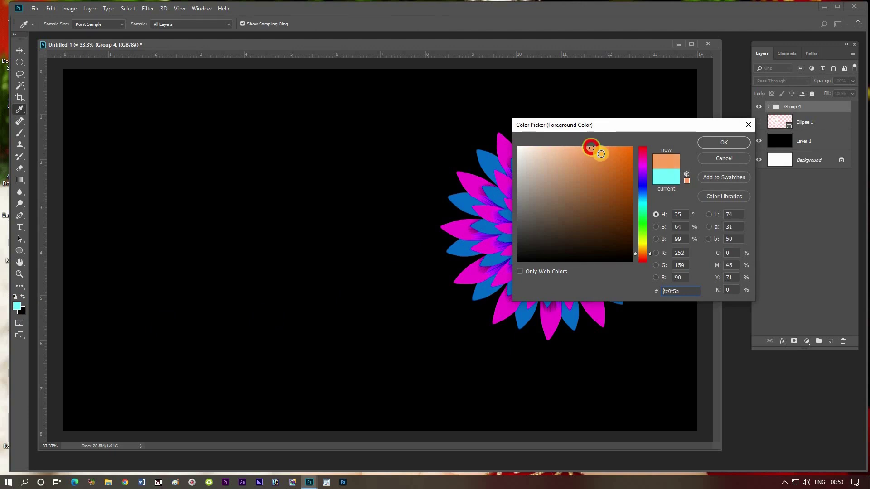
{"action": "left_click", "coordinate": [724, 143]}
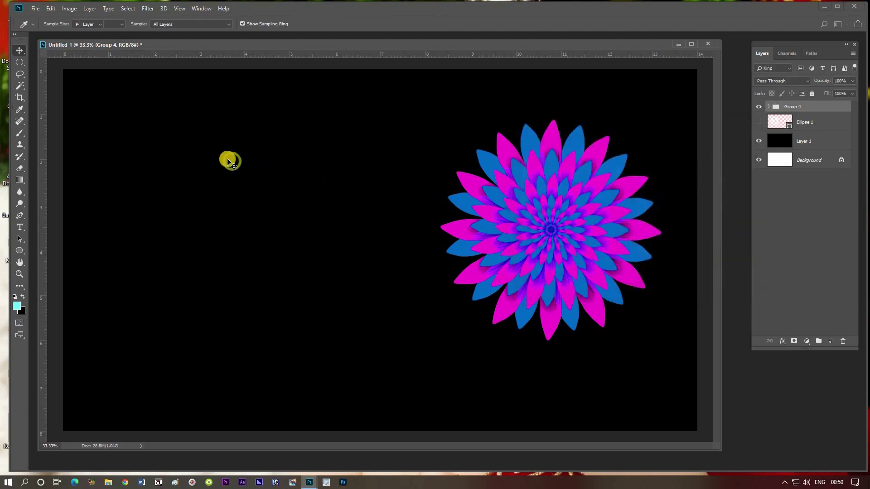
{"action": "key", "text": "v"}
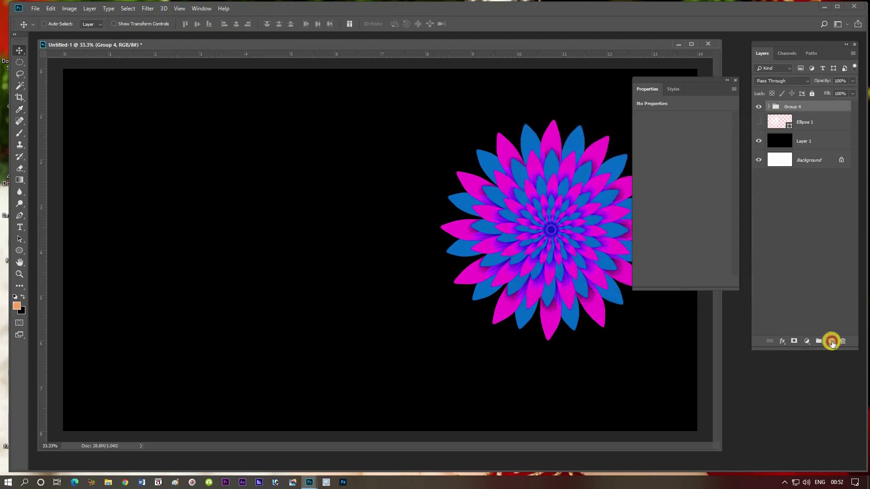
- Add a new layer and draw an upright orange ellipse about 288 × 888 px in the empty area beside the flower
{"action": "left_click", "coordinate": [832, 343]}
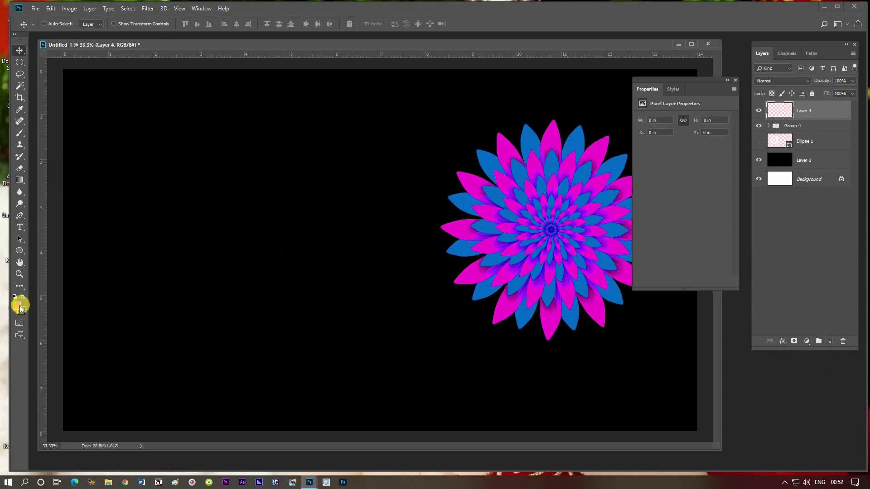
{"action": "left_click", "coordinate": [19, 250]}
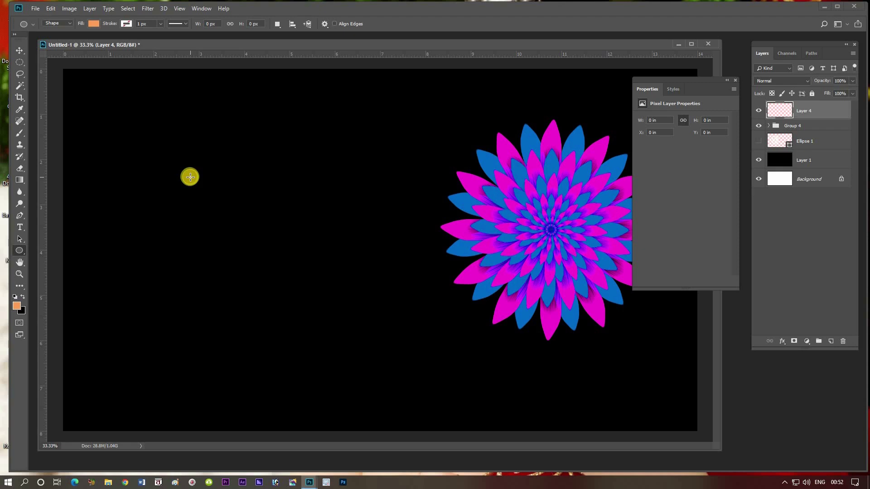
{"action": "key", "text": "shift"}
{"action": "left_click_drag", "start_coordinate": [194, 176], "coordinate": [239, 309]}
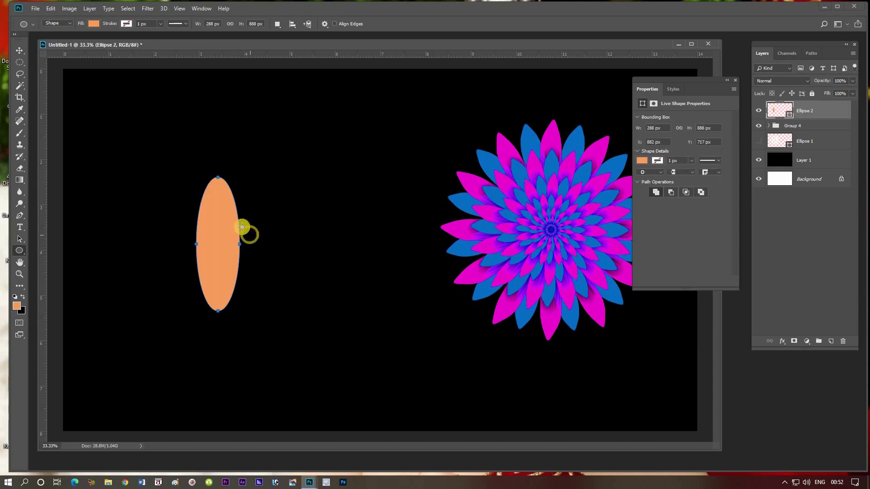
- Rotate the orange ellipse 15° around its bottom anchor point, accepting its conversion to a regular path
{"action": "key", "text": "ctrl+t"}
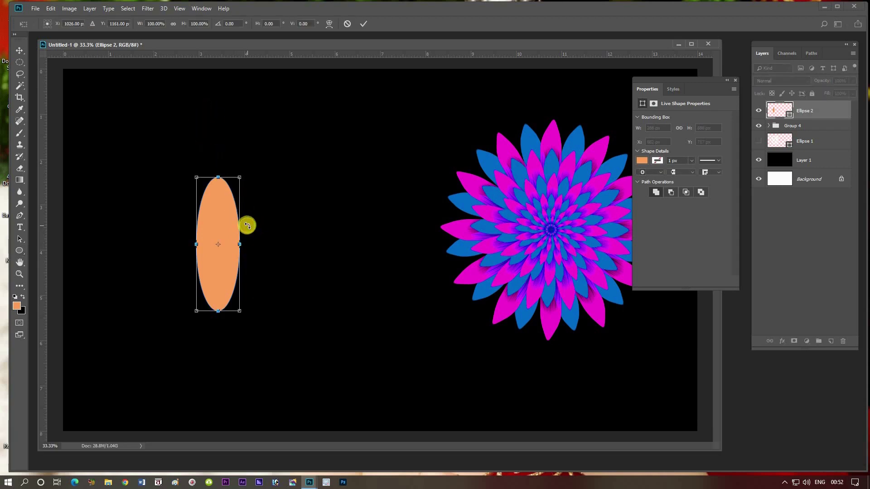
{"action": "key", "text": "alt+shift"}
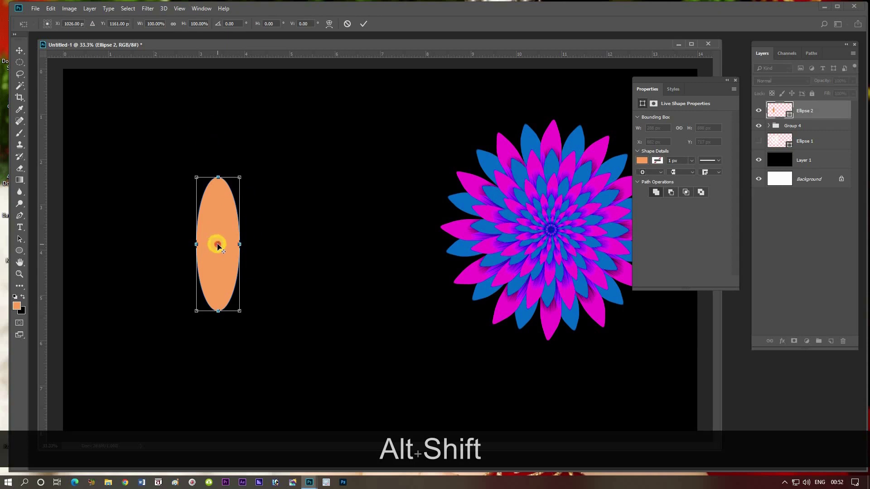
{"action": "left_click_drag", "start_coordinate": [217, 245], "coordinate": [218, 311]}
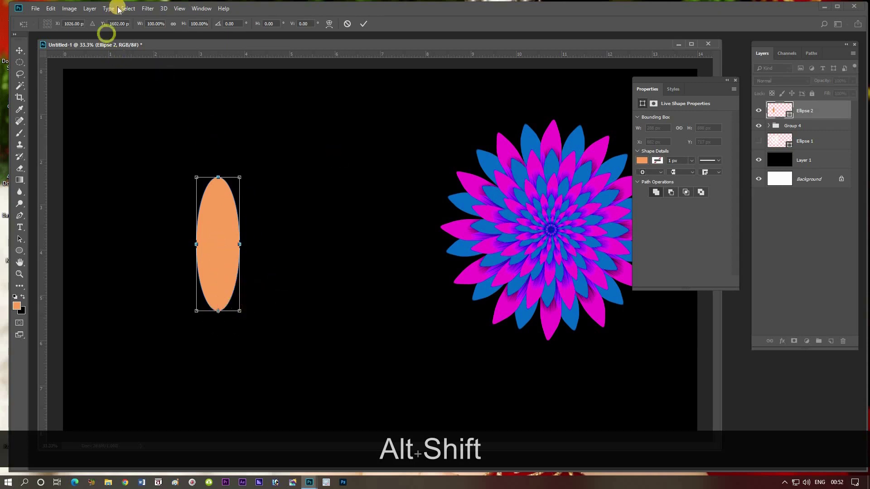
{"action": "left_click", "coordinate": [236, 25]}
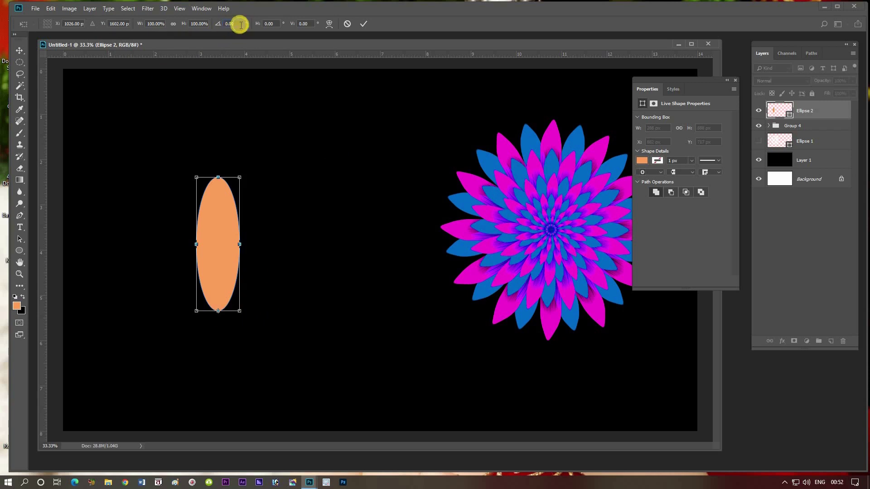
{"action": "key", "text": "BackSpace"}
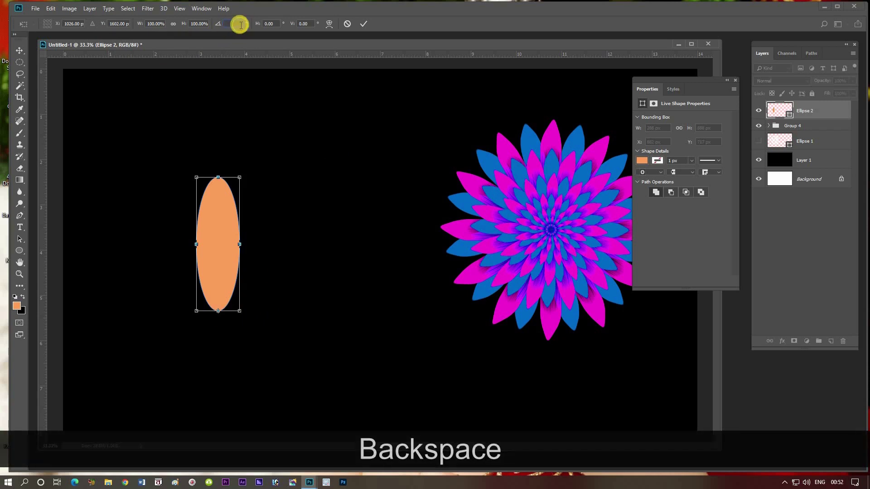
{"action": "type", "text": "15"}
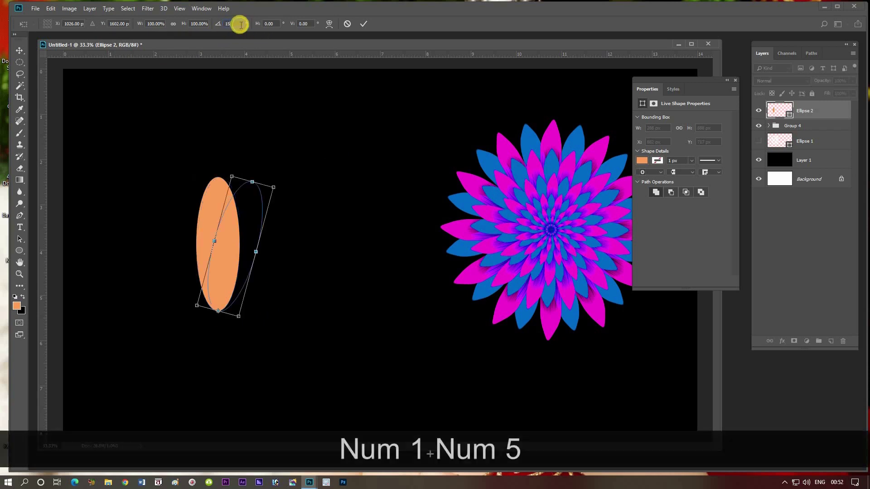
{"action": "key", "text": "Return"}
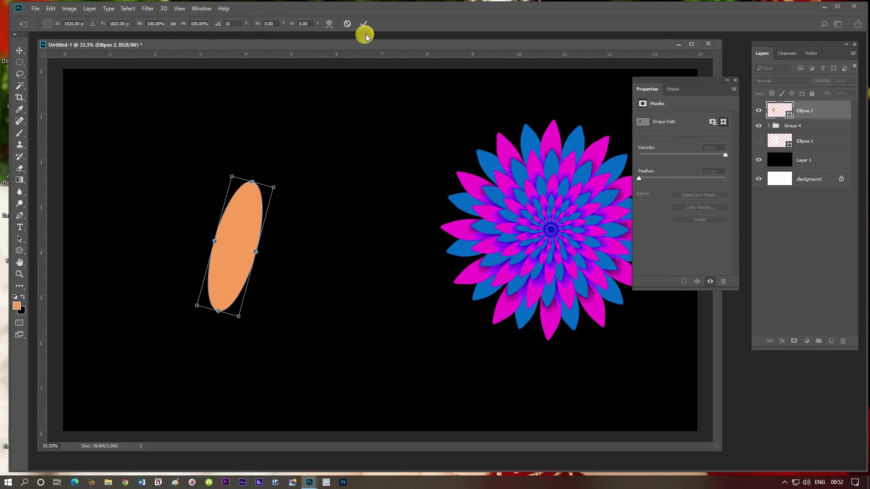
{"action": "left_click", "coordinate": [363, 24]}
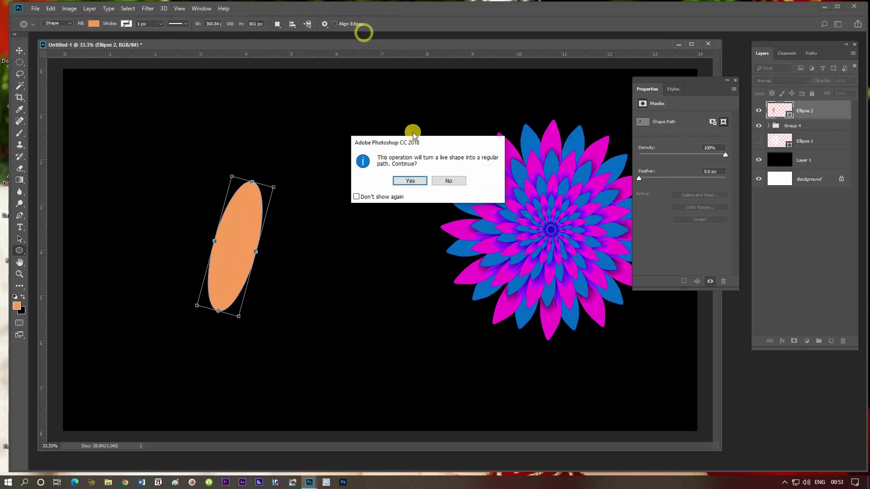
{"action": "left_click", "coordinate": [403, 180]}
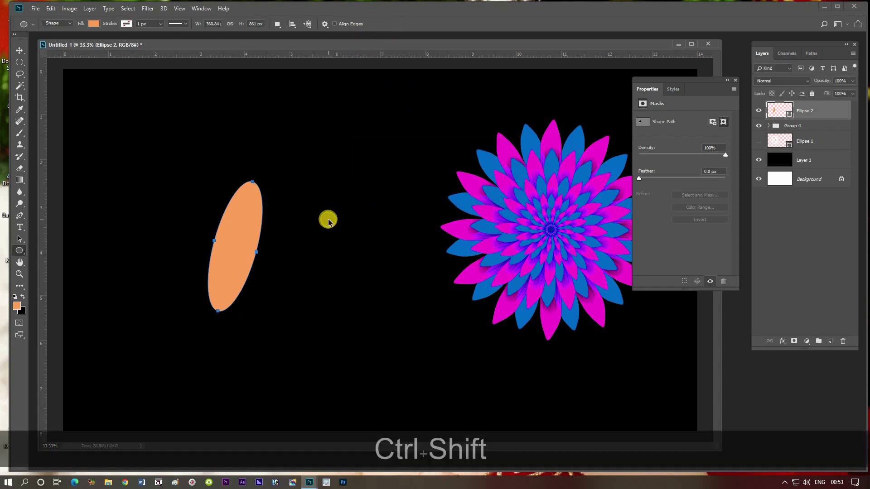
- Repeat the 15° rotation on duplicates of the orange ellipse until the petals complete a full circle
{"action": "key", "text": "ctrl+shift+alt+t"}
{"action": "key", "text": "ctrl+shift+alt+t"}
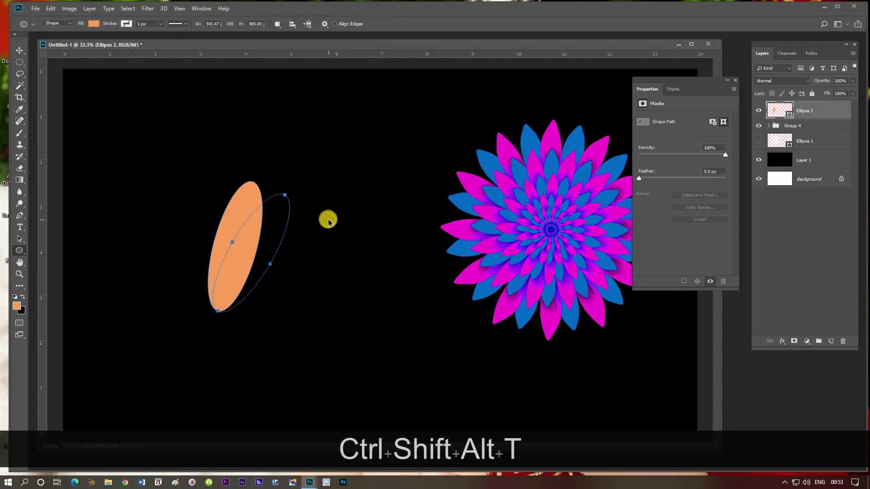
{"action": "key", "text": "ctrl+shift+alt+t"}
{"action": "key", "text": "ctrl+shift+alt+t"}
{"action": "key", "text": "ctrl+shift+alt+t"}
{"action": "key", "text": "ctrl+shift+alt+t"}
{"action": "key", "text": "ctrl+shift+alt+t"}
{"action": "key", "text": "ctrl+shift+alt+t"}
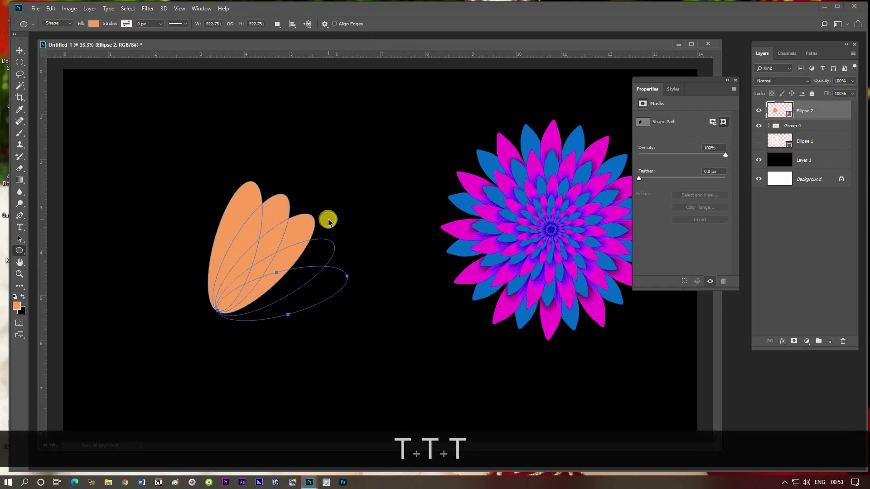
{"action": "key", "text": "ctrl+shift+alt+t"}
{"action": "key", "text": "ctrl+shift+alt+t"}
{"action": "key", "text": "ctrl+shift+alt+t"}
{"action": "key", "text": "ctrl+shift+alt+t"}
{"action": "key", "text": "ctrl+shift+alt+t"}
{"action": "key", "text": "ctrl+shift+alt+t"}
{"action": "key", "text": "ctrl+shift+alt+t"}
{"action": "key", "text": "ctrl+shift+alt+t"}
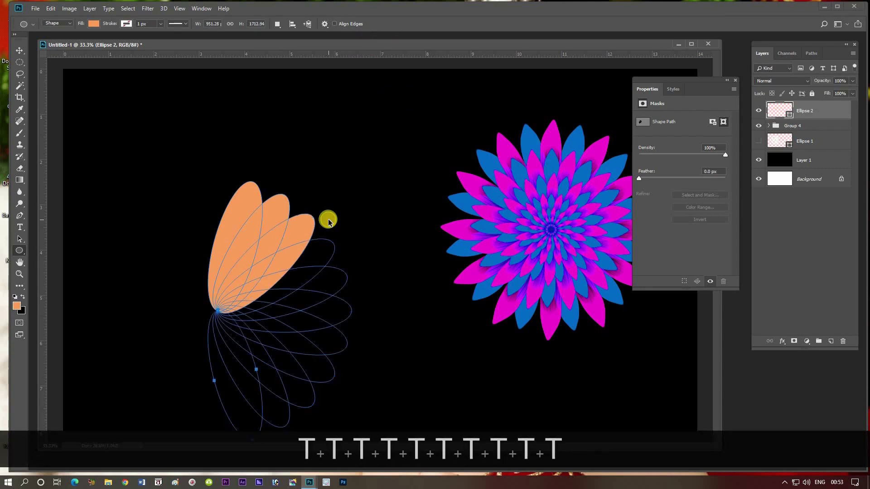
{"action": "key", "text": "ctrl+shift+alt+t"}
{"action": "key", "text": "ctrl+shift+alt+t"}
{"action": "key", "text": "ctrl+shift+alt+t"}
{"action": "key", "text": "ctrl+shift+alt+t"}
{"action": "key", "text": "ctrl+shift+alt+t"}
{"action": "key", "text": "ctrl+shift+alt+t"}
{"action": "key", "text": "ctrl+shift+alt+t"}
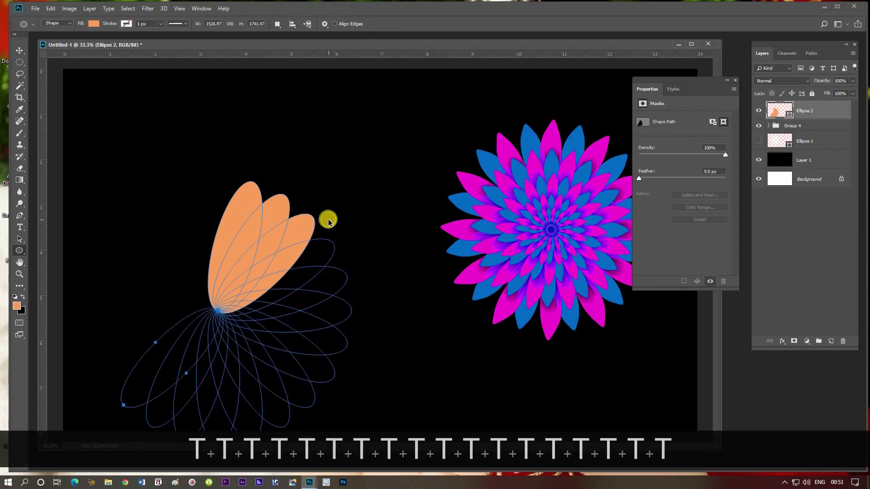
{"action": "key", "text": "ctrl+shift+alt+t"}
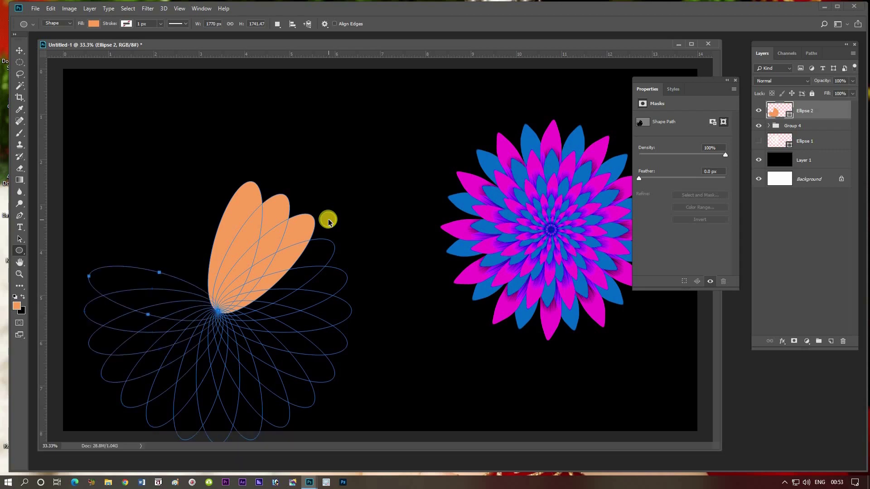
{"action": "key", "text": "ctrl+shift+alt+t"}
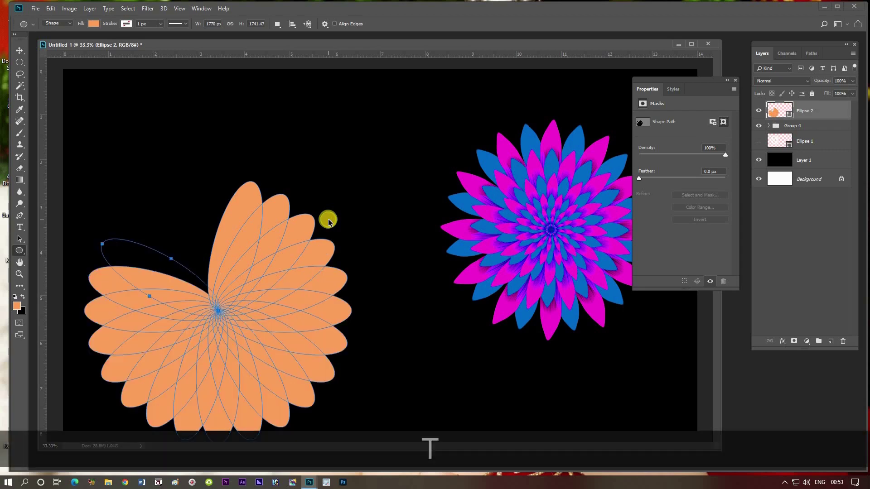
{"action": "key", "text": "ctrl+shift+alt+t"}
{"action": "key", "text": "ctrl+shift+alt+t"}
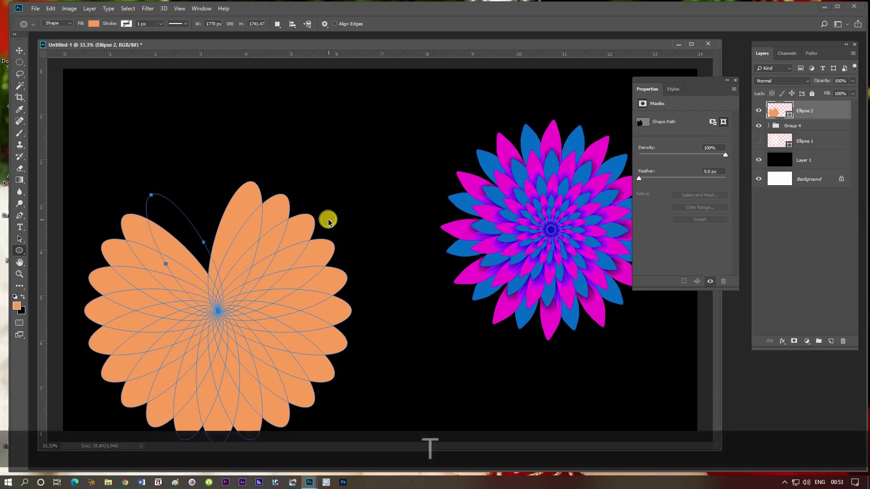
{"action": "key", "text": "ctrl+shift+alt+t"}
{"action": "key", "text": "ctrl+shift+alt+t"}
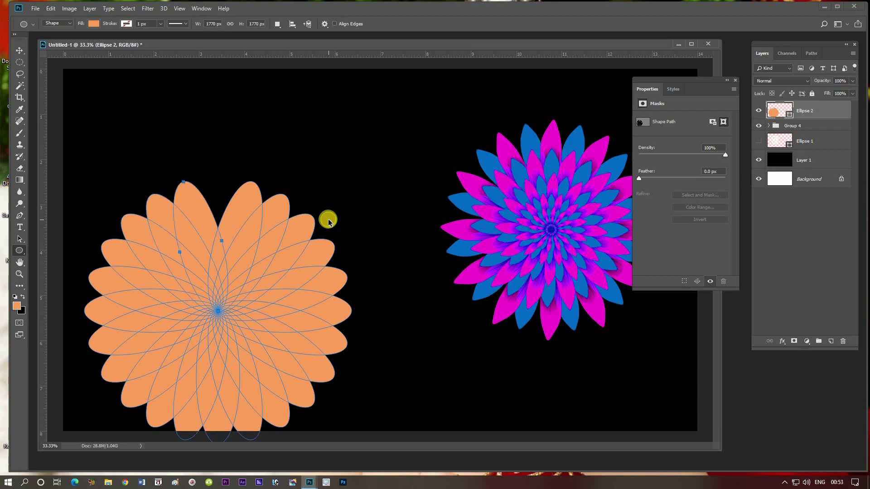
{"action": "key", "text": "ctrl+shift+alt+t"}
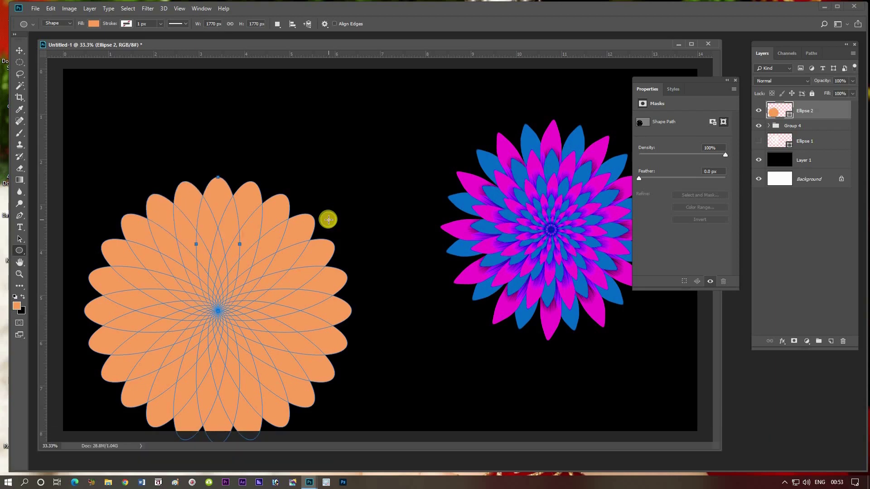
- Move the orange flower up about 1.8 inches and scale it proportionally around its centre to about 85.42%
{"action": "left_click", "coordinate": [20, 52]}
{"action": "left_click_drag", "start_coordinate": [209, 215], "coordinate": [210, 162]}
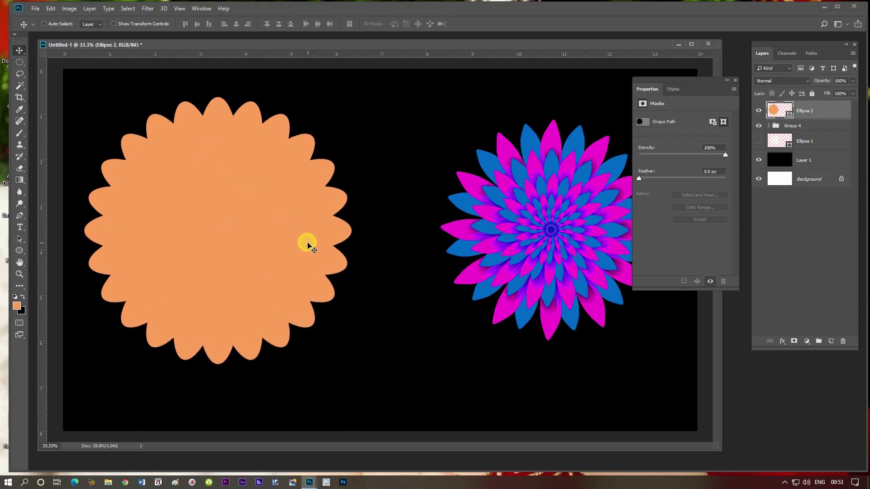
{"action": "key", "text": "ctrl+t"}
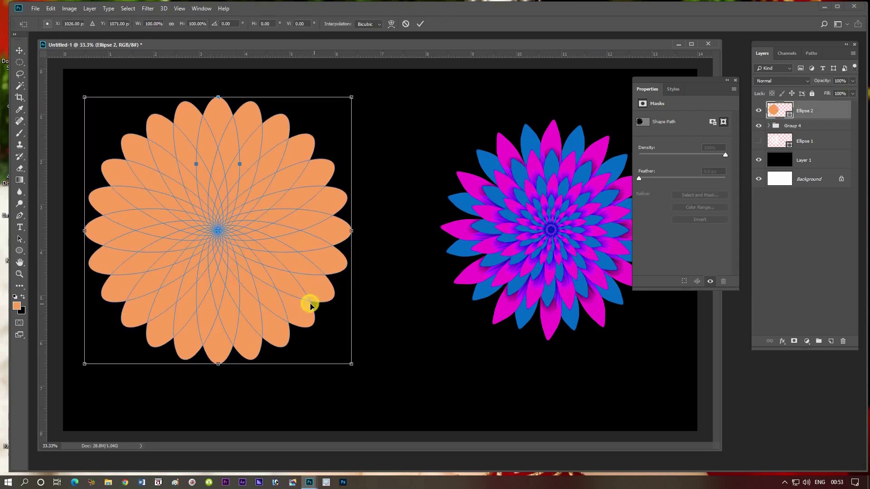
{"action": "key", "text": "alt+shift"}
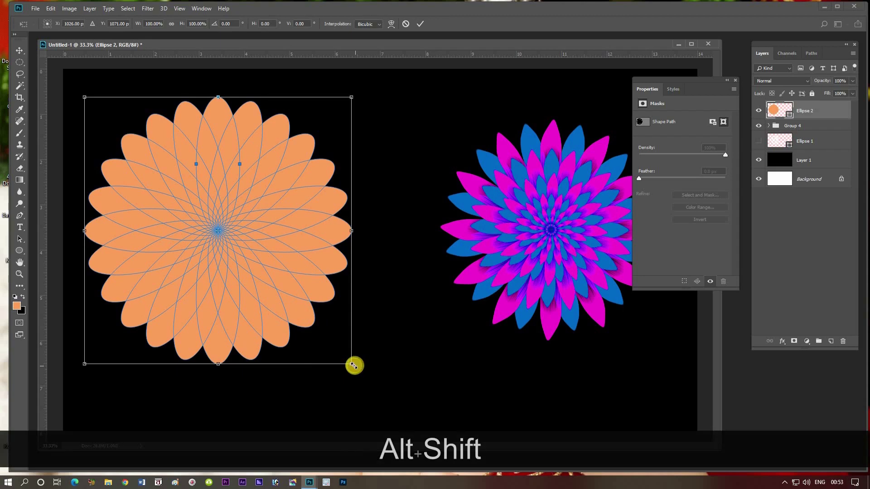
{"action": "left_click_drag", "start_coordinate": [348, 363], "coordinate": [329, 346]}
{"action": "key", "text": "Return"}
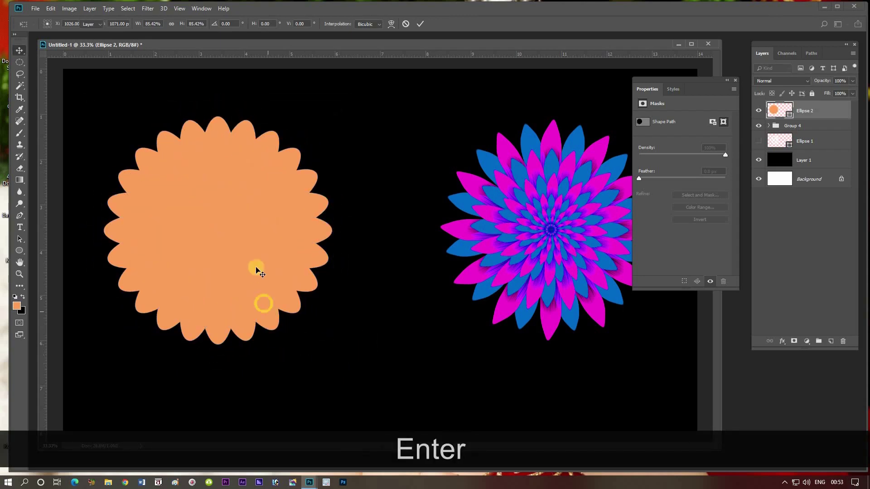
- Select all the orange petal paths, set them to Exclude Overlapping Shapes, return to the Move tool and close the shape properties
{"action": "left_click", "coordinate": [20, 239]}
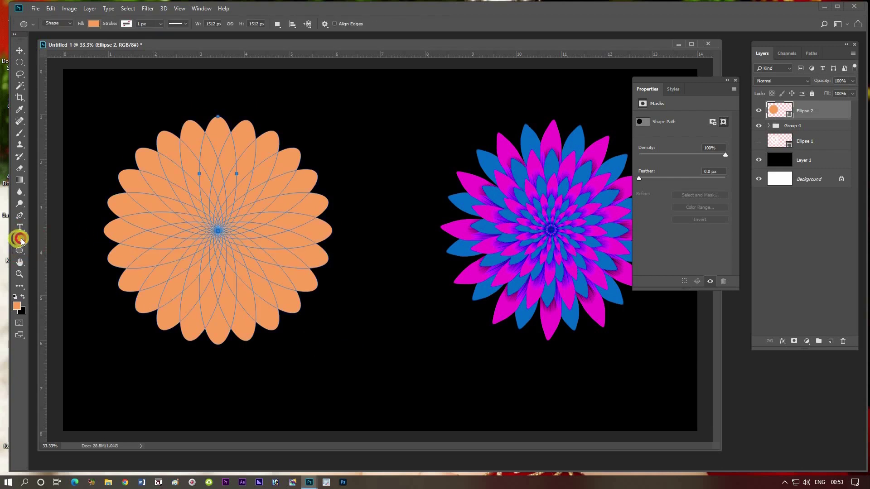
{"action": "left_click", "coordinate": [92, 140]}
{"action": "left_click_drag", "start_coordinate": [86, 89], "coordinate": [354, 366]}
{"action": "left_click_drag", "start_coordinate": [317, 329], "coordinate": [317, 329]}
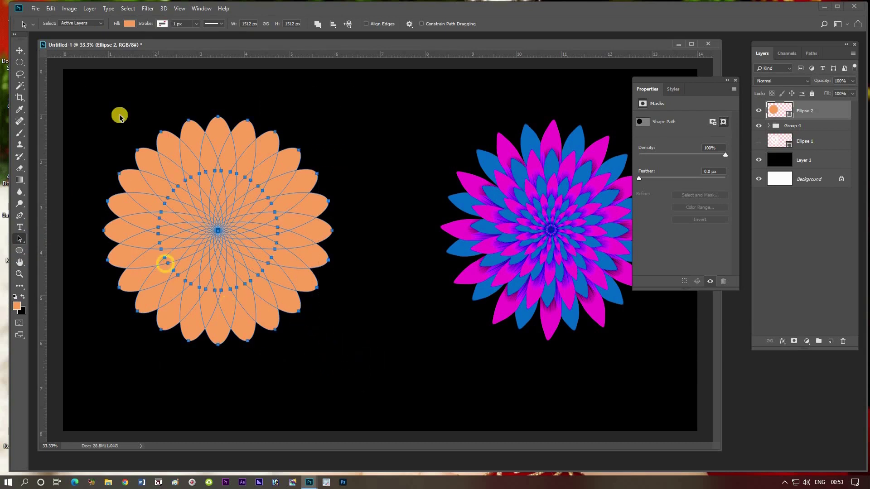
{"action": "left_click", "coordinate": [318, 26]}
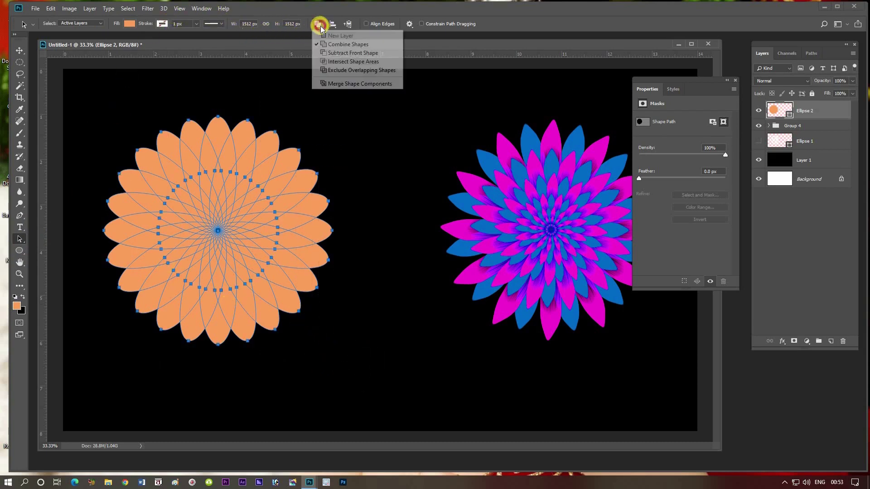
{"action": "left_click", "coordinate": [350, 71]}
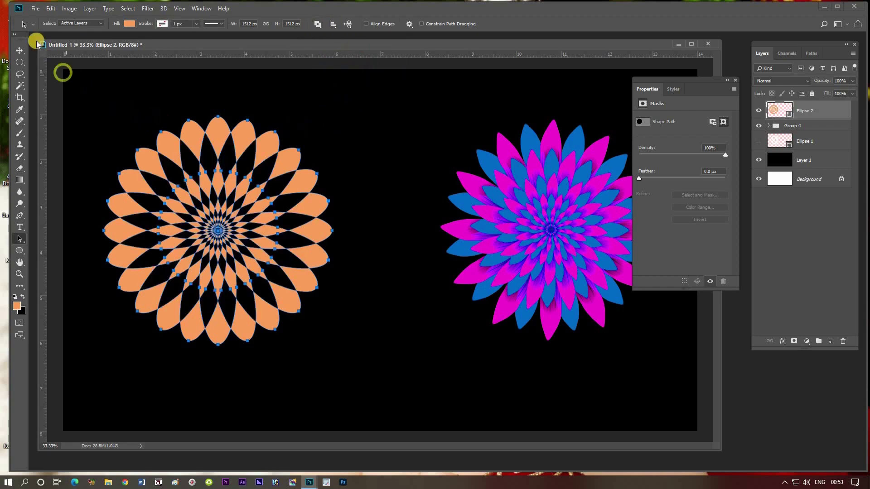
{"action": "left_click", "coordinate": [18, 50]}
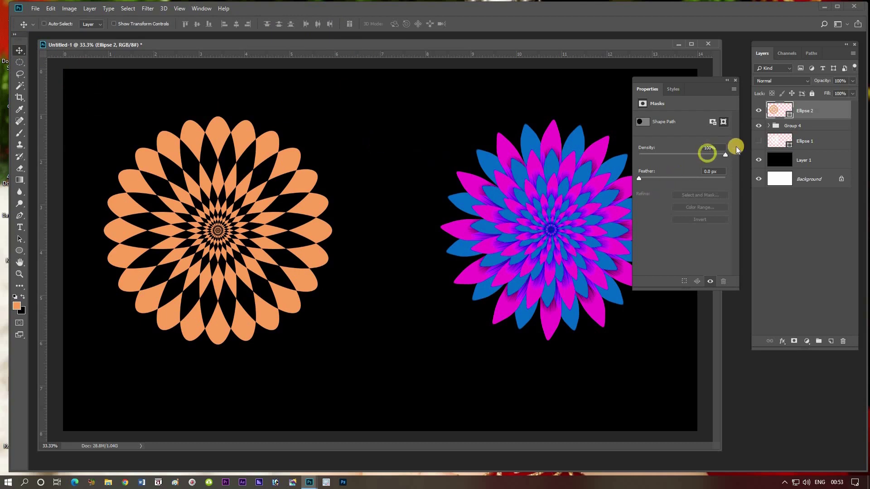
{"action": "left_click", "coordinate": [736, 79]}
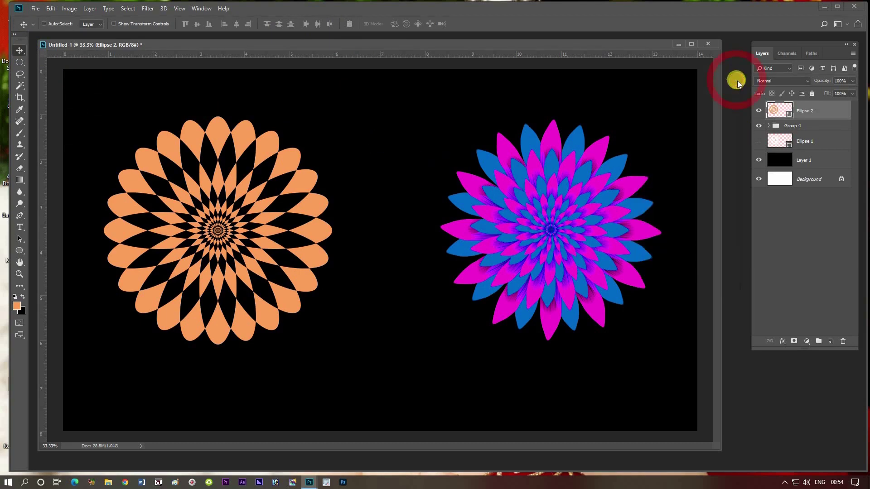
- Compare the two finished flowers by hiding and reshowing Group 4, then Ellipse 2
{"action": "left_click", "coordinate": [759, 126]}
{"action": "left_click", "coordinate": [759, 126]}
{"action": "left_click", "coordinate": [759, 111]}
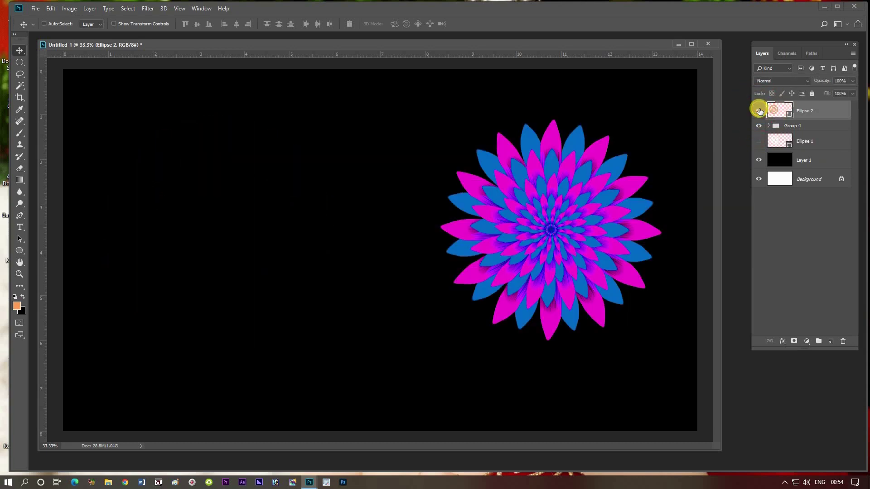
{"action": "left_click", "coordinate": [759, 110]}
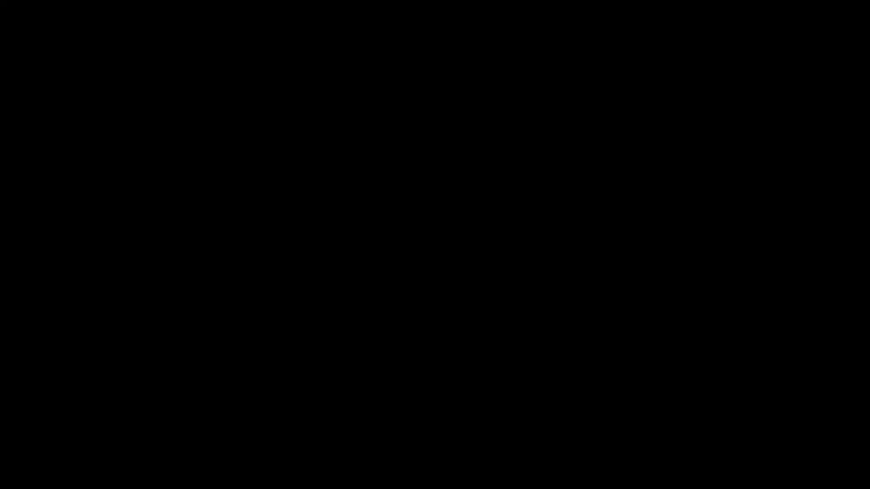